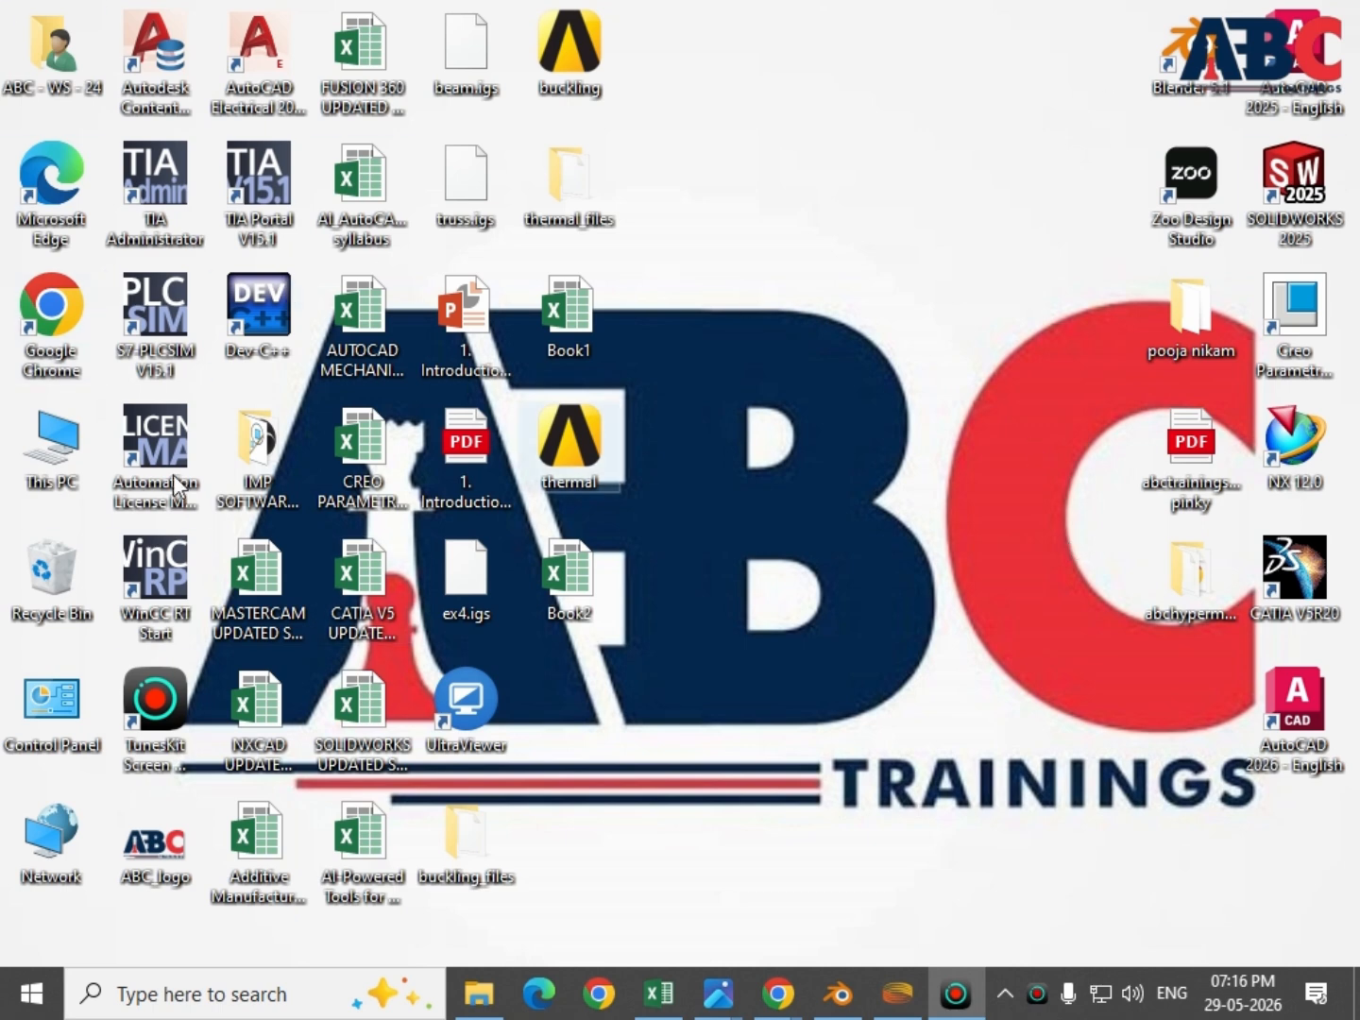
Step: Launch SOLIDWORKS 2025 and create a new part document
{"action": "left_click", "coordinate": [1299, 189]}
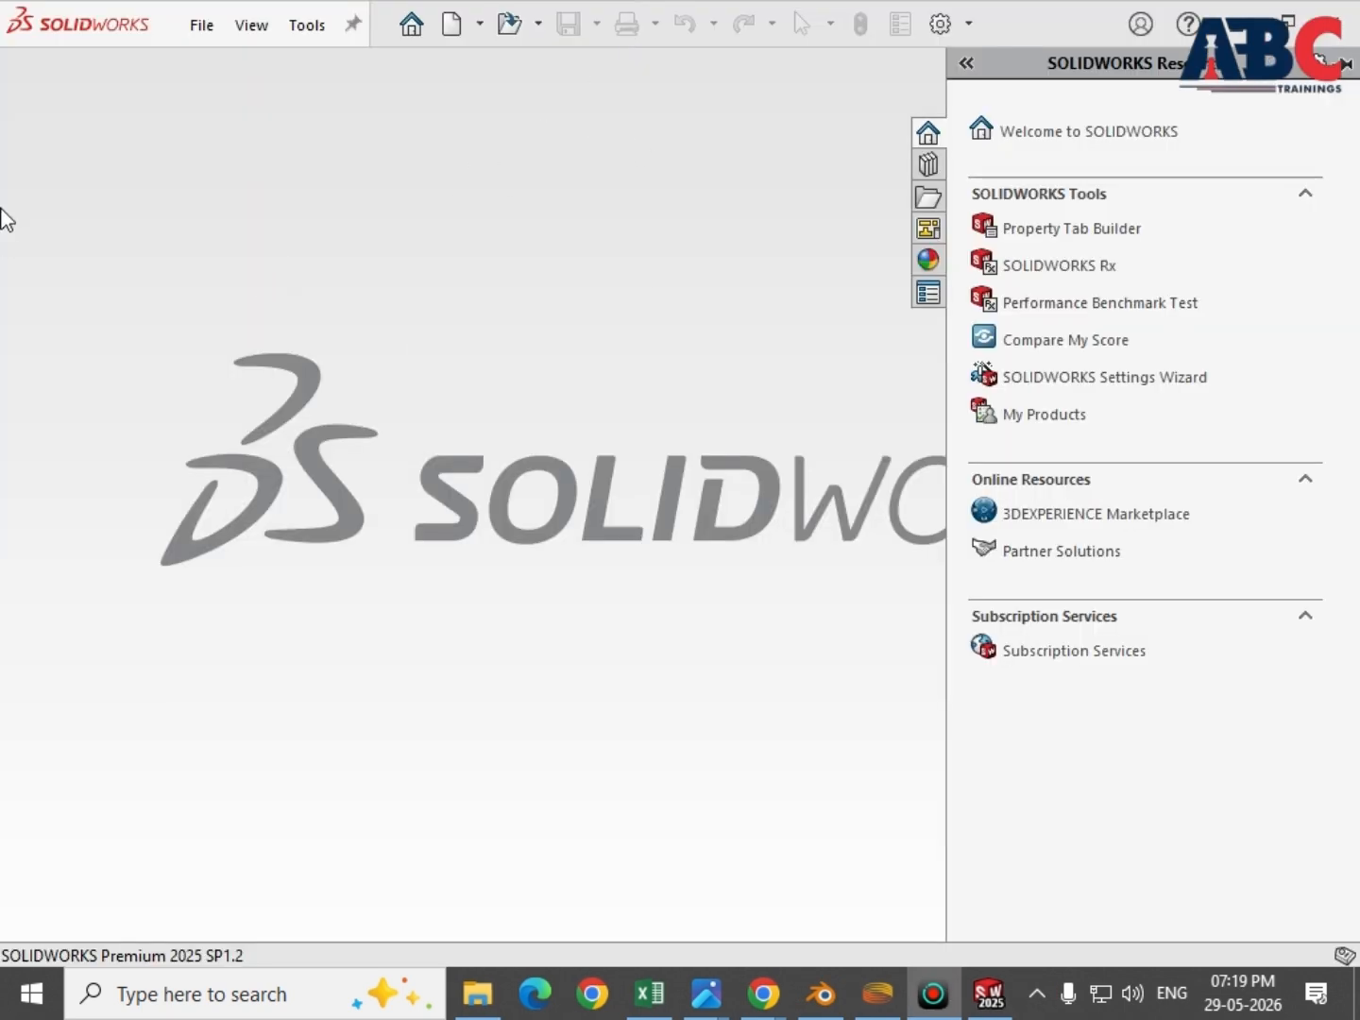
{"action": "left_click", "coordinate": [194, 29]}
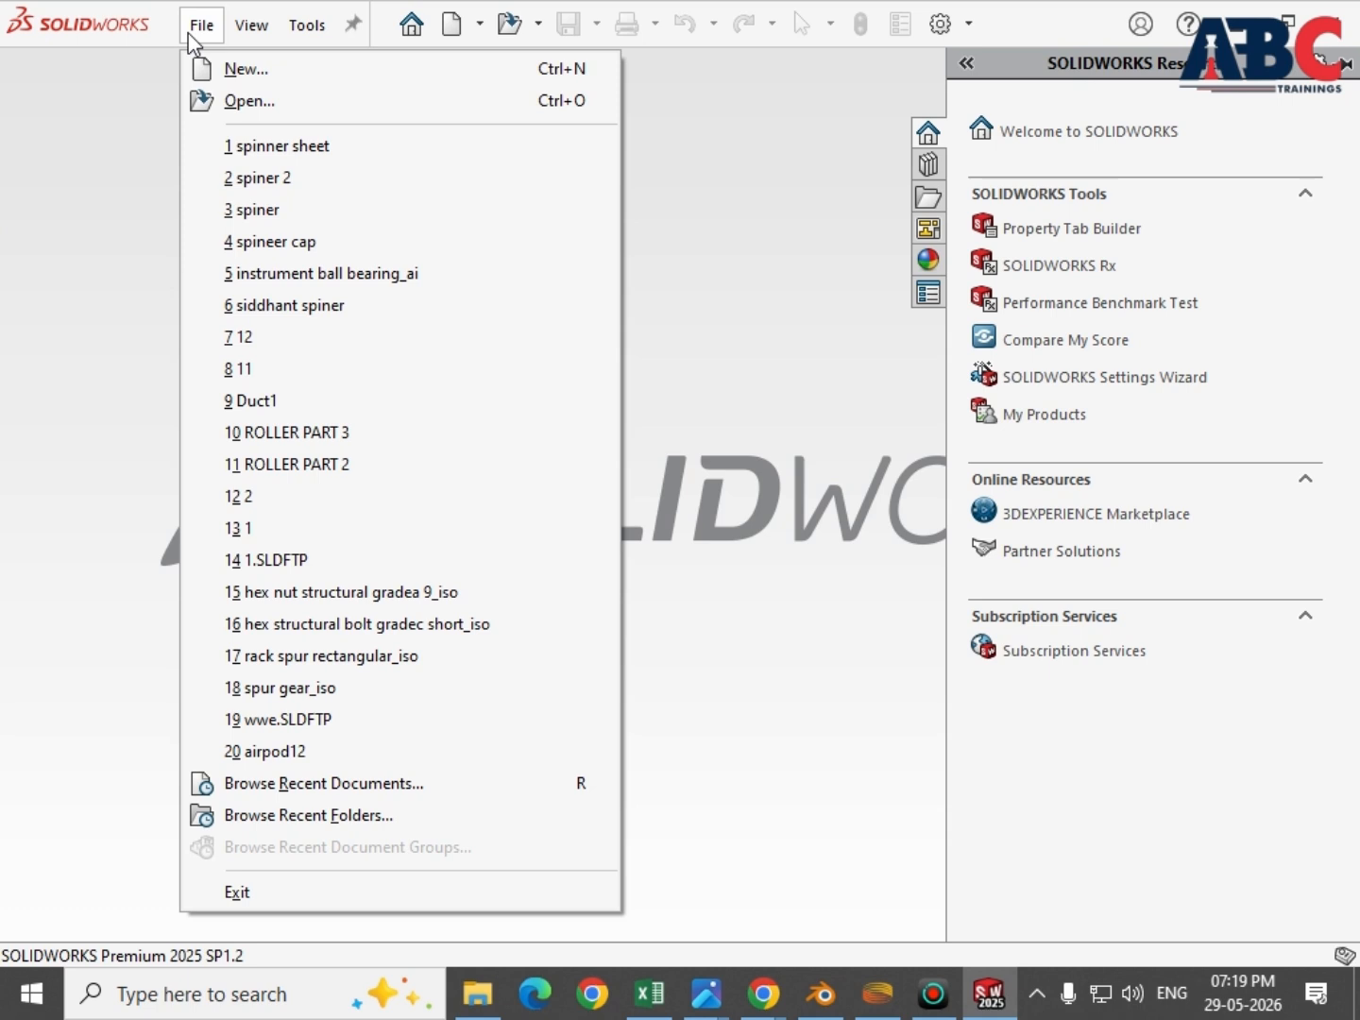
{"action": "left_click", "coordinate": [328, 79]}
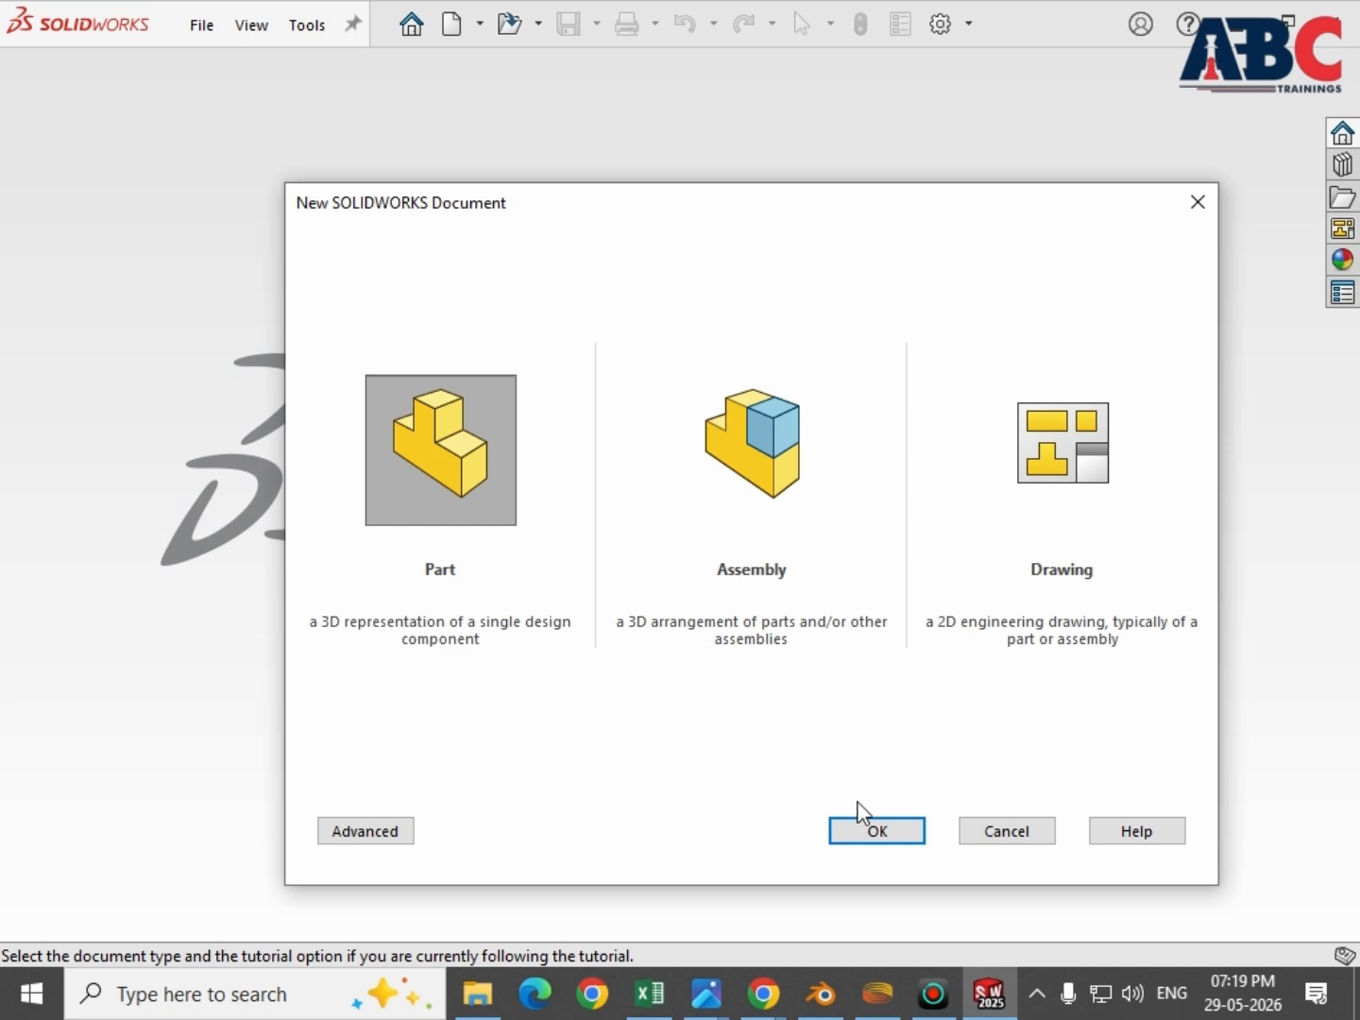
{"action": "left_click", "coordinate": [885, 830]}
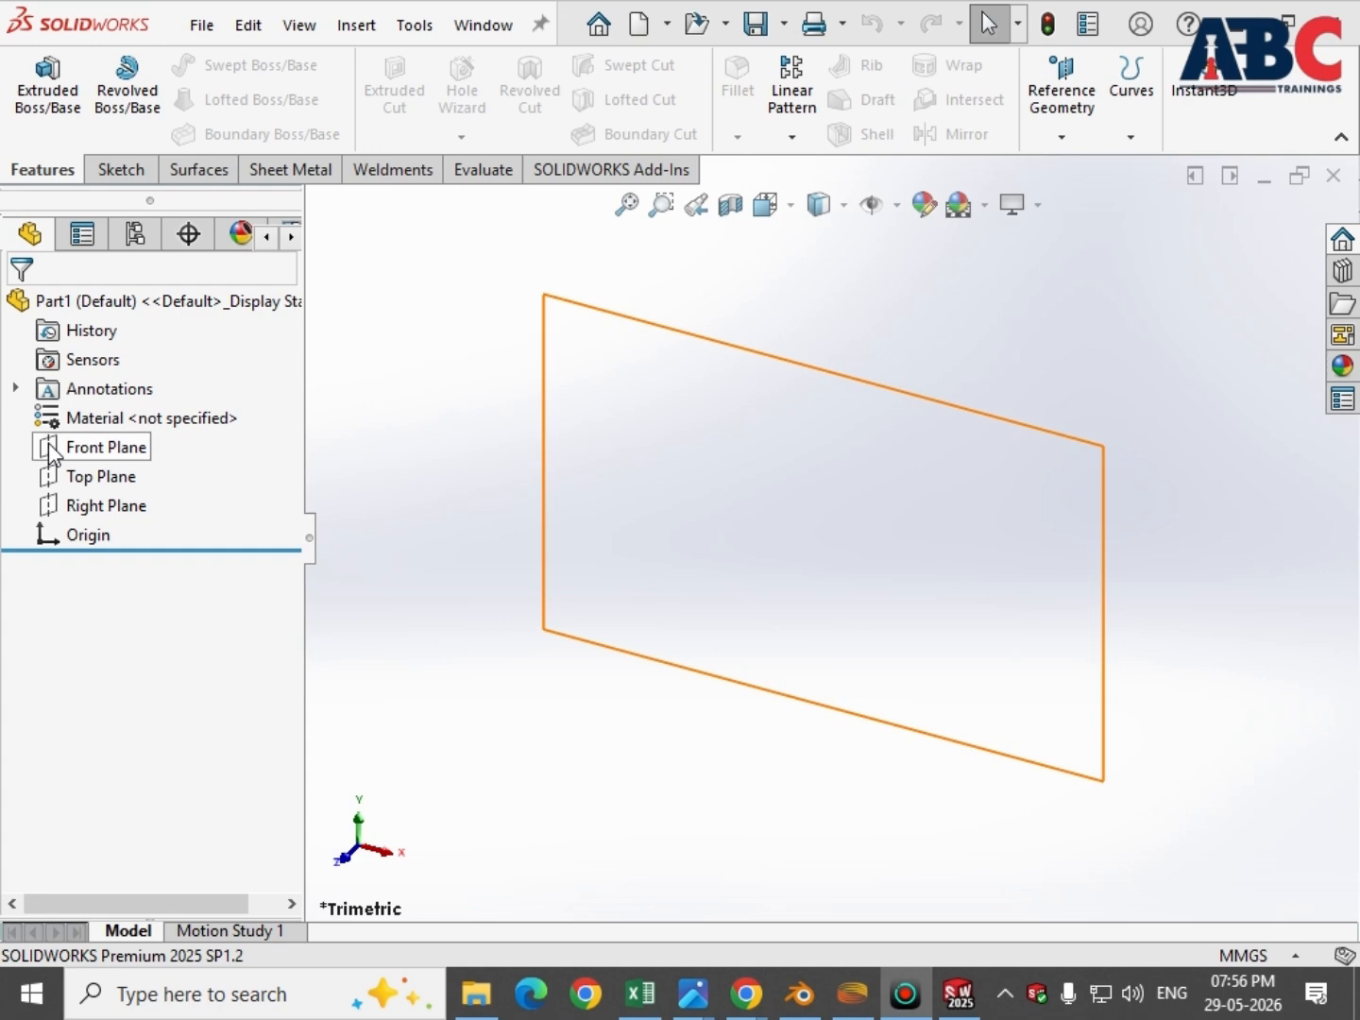
Step: Start a sketch on the Front Plane and draw a circle about 134.5 mm in diameter centred on the origin
{"action": "right_click", "coordinate": [56, 449]}
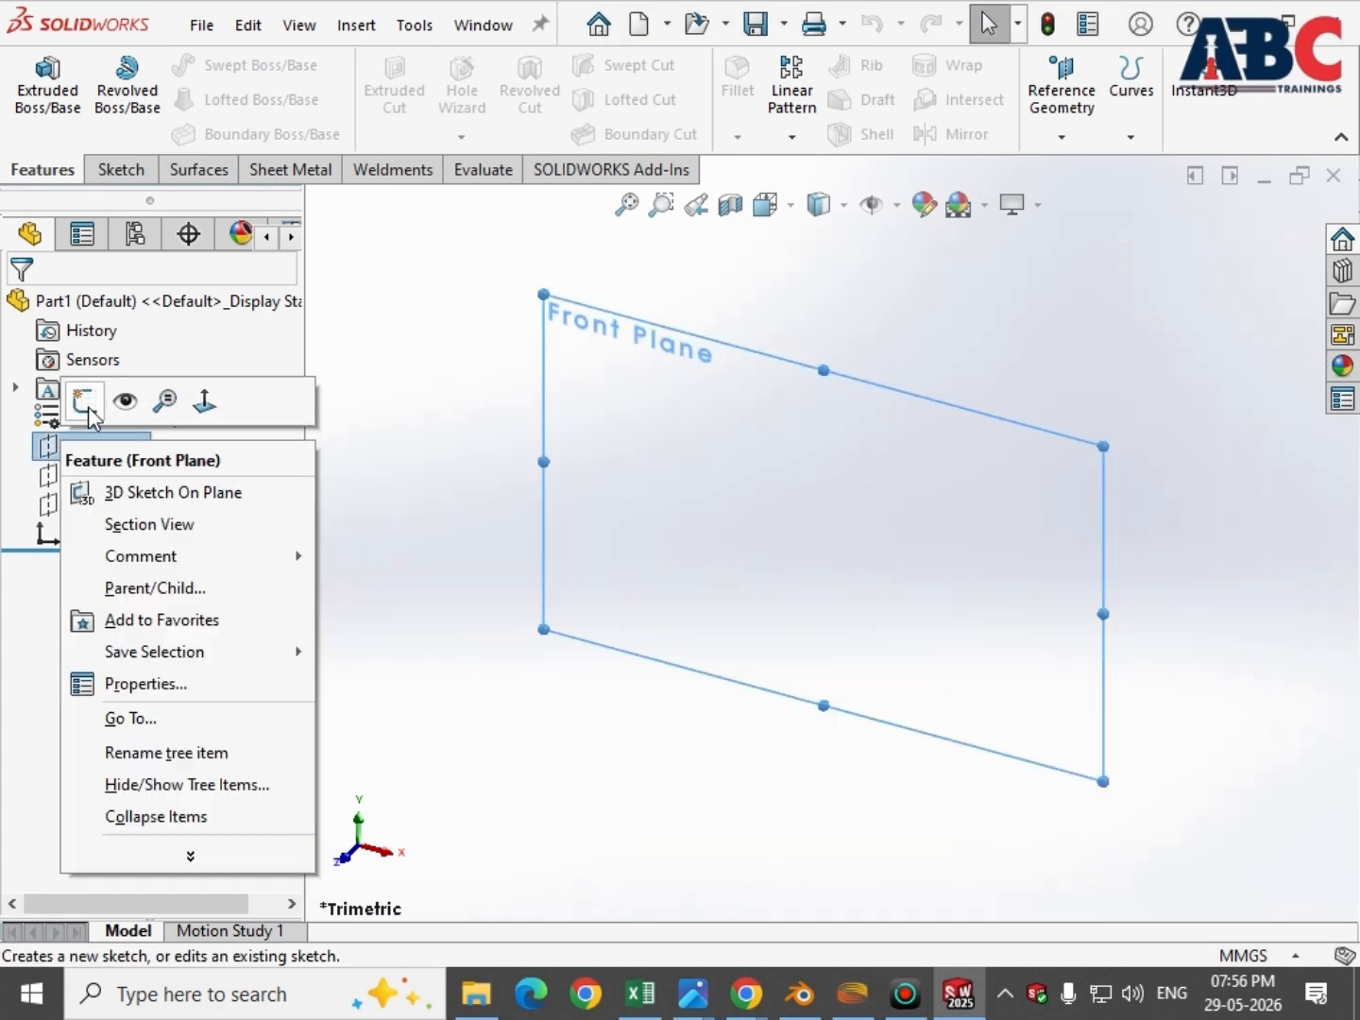
{"action": "left_click", "coordinate": [85, 403]}
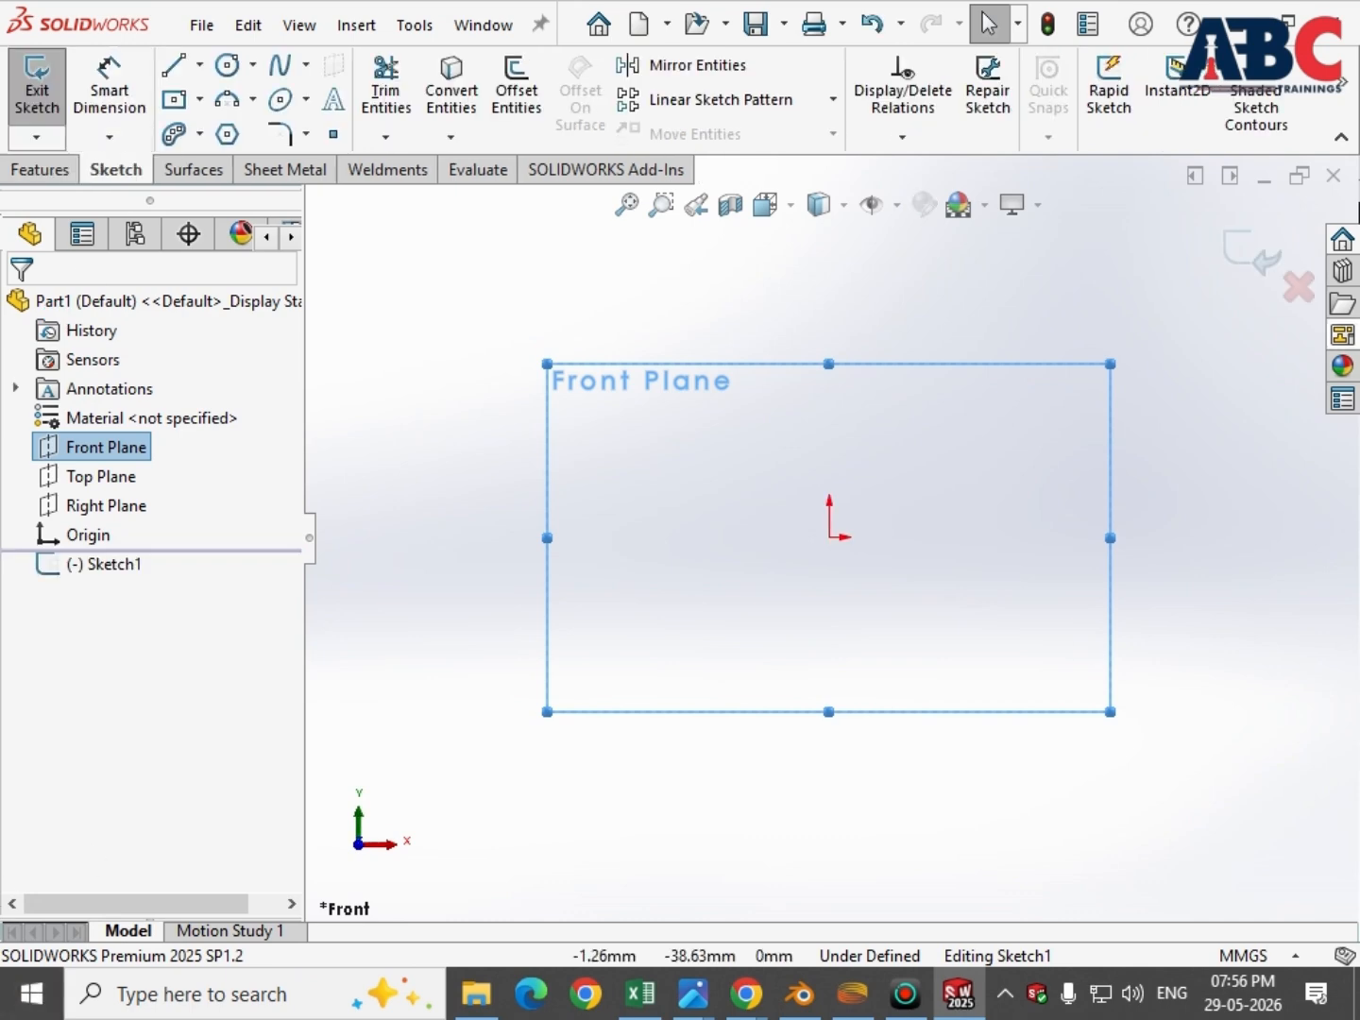
{"action": "left_click", "coordinate": [226, 64]}
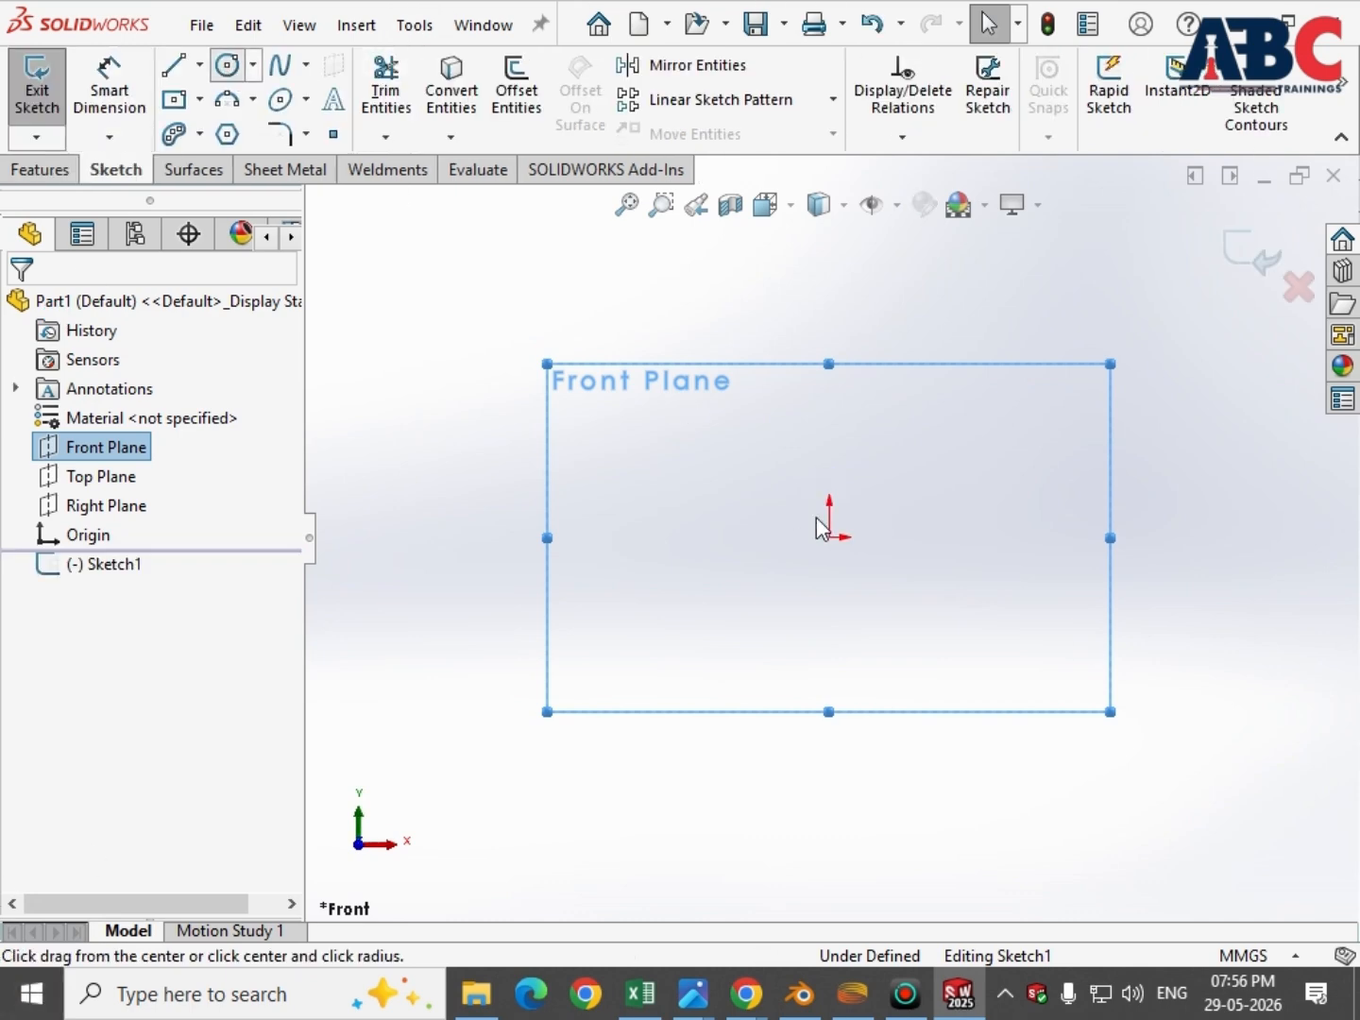
{"action": "left_click", "coordinate": [828, 537]}
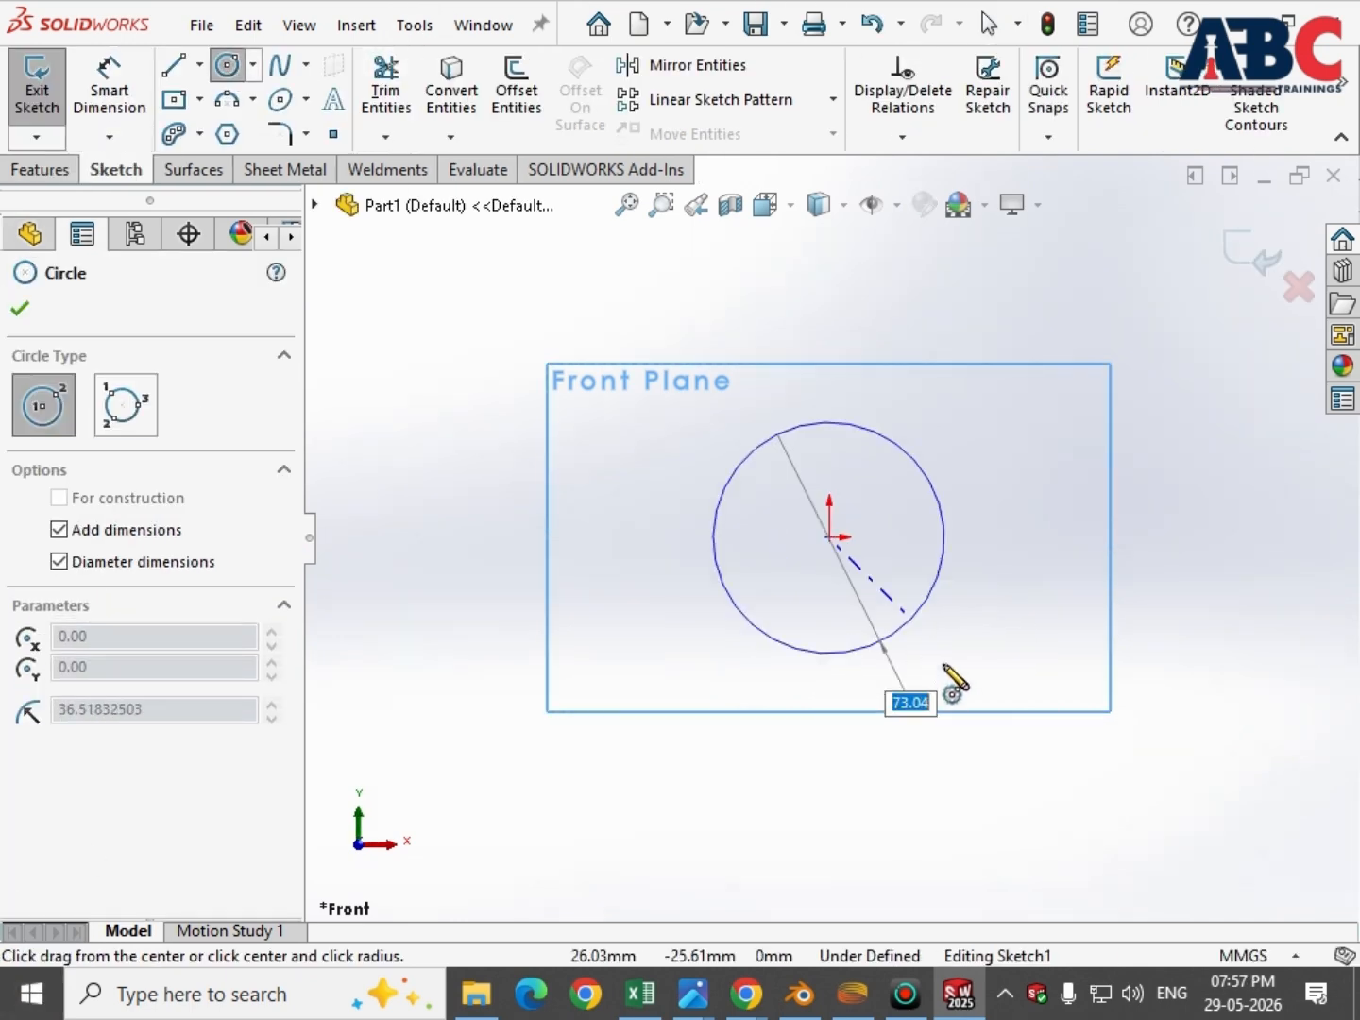
{"action": "left_click", "coordinate": [967, 698]}
{"action": "key", "text": "Escape"}
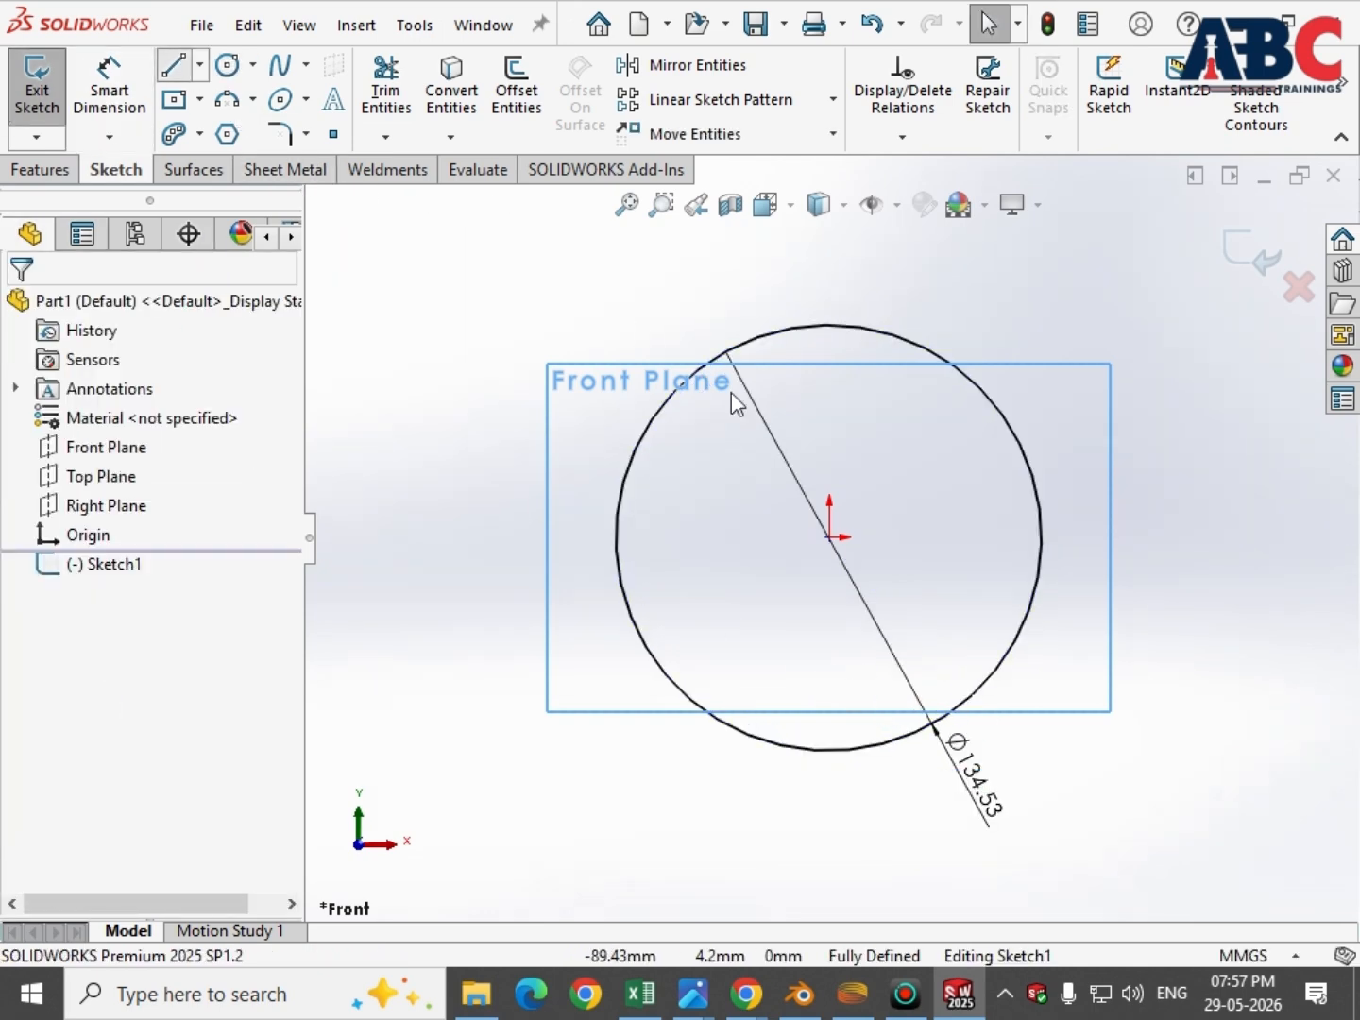
Step: Sketch a horizontal line about 16 mm long from the origin, continued by a vertical line about 96 mm long up past the circle
{"action": "left_click", "coordinate": [830, 537]}
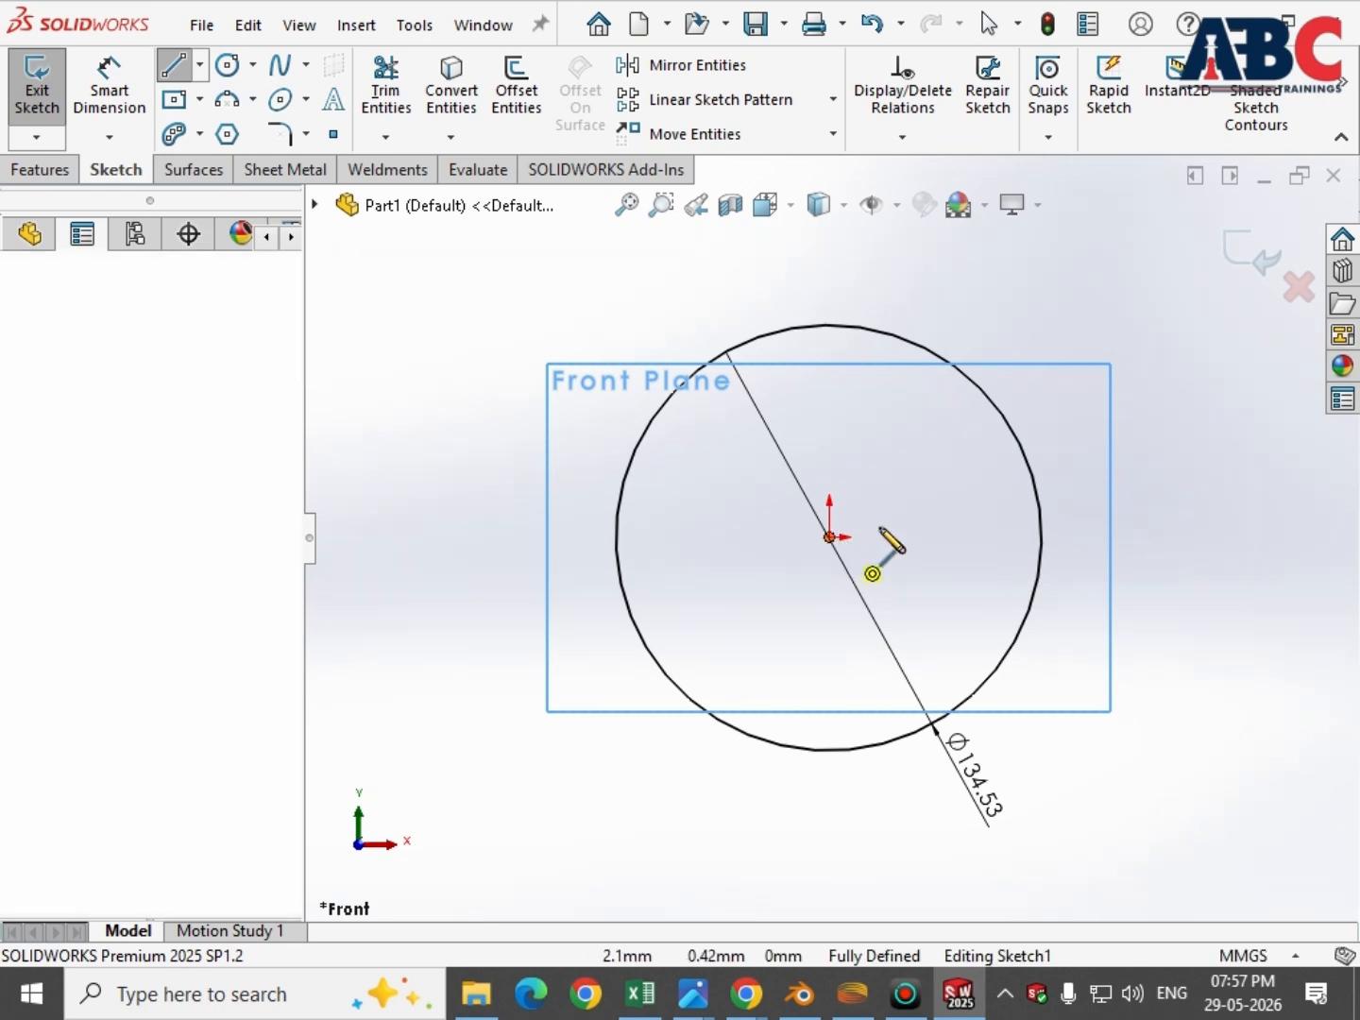
{"action": "left_click", "coordinate": [880, 537]}
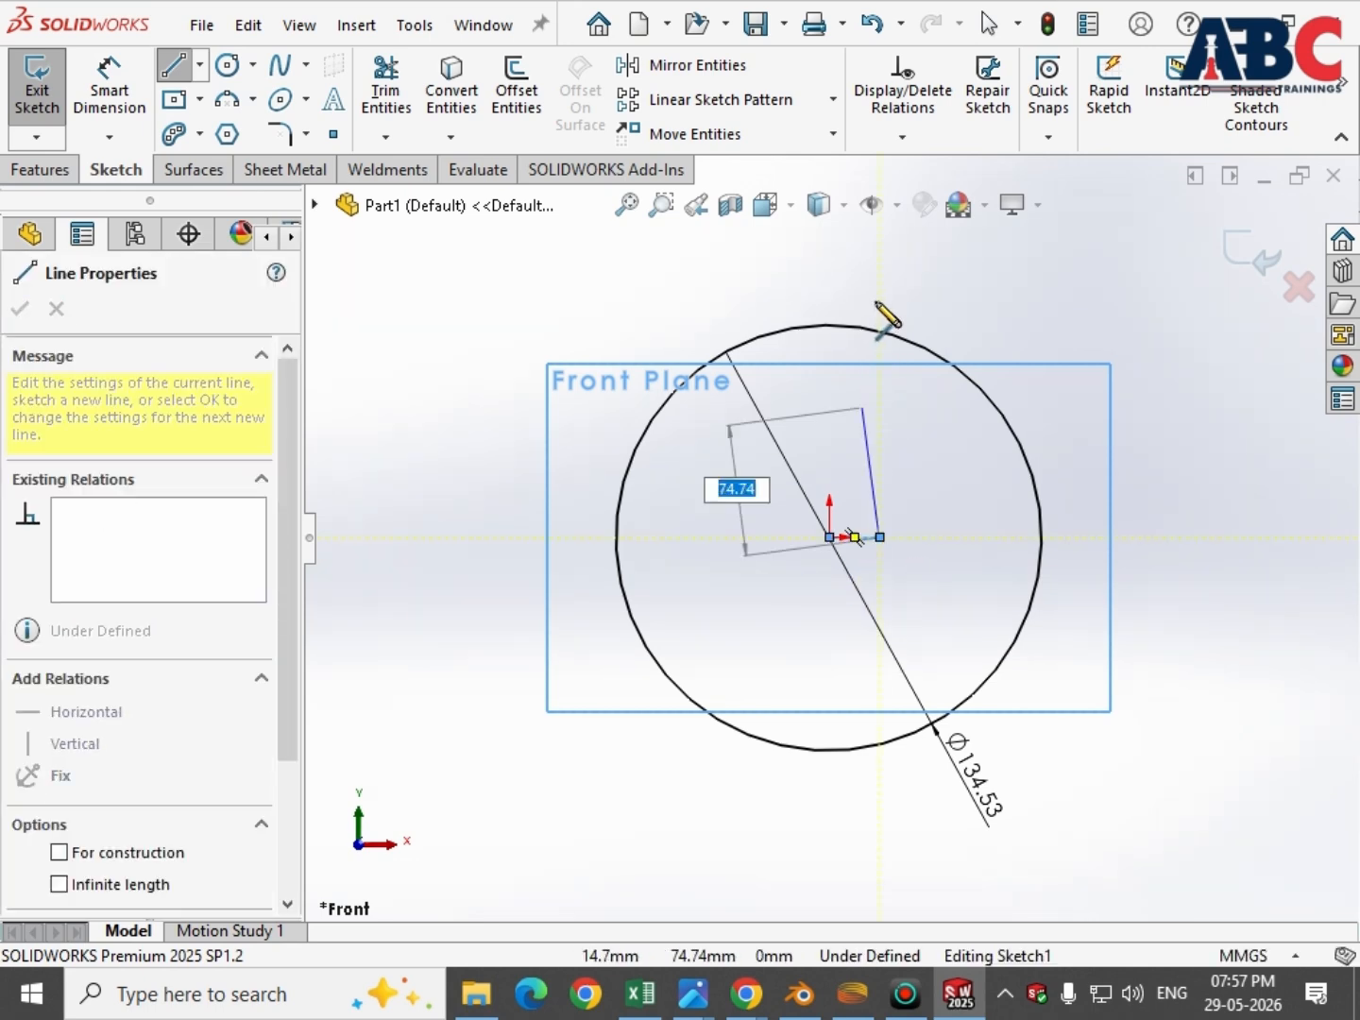
{"action": "double_click", "coordinate": [880, 232]}
{"action": "key", "text": "Escape"}
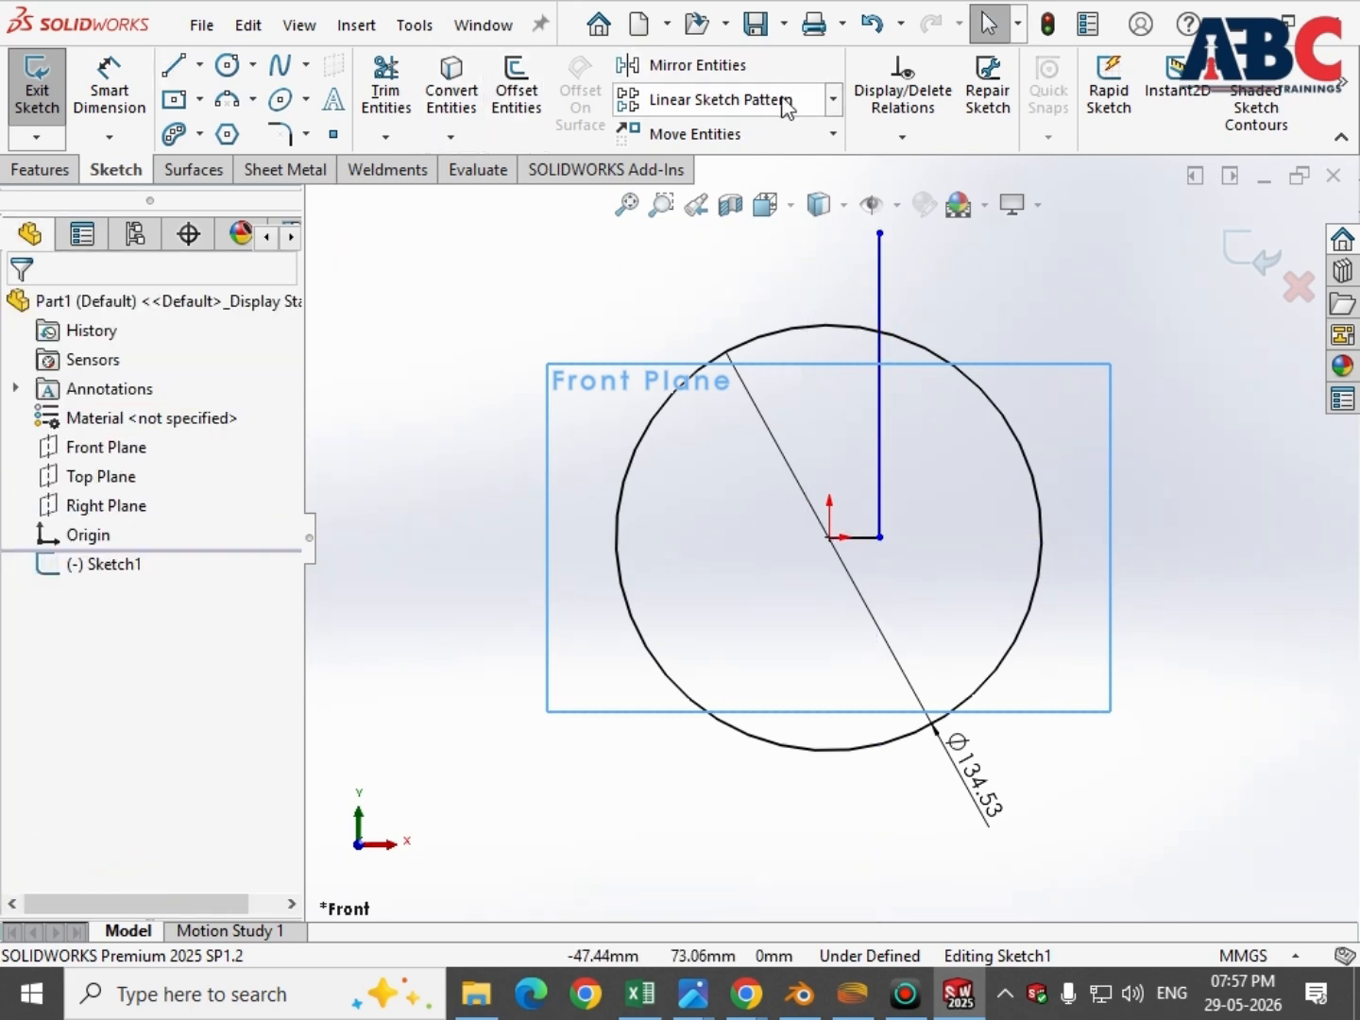
{"action": "left_click", "coordinate": [722, 66]}
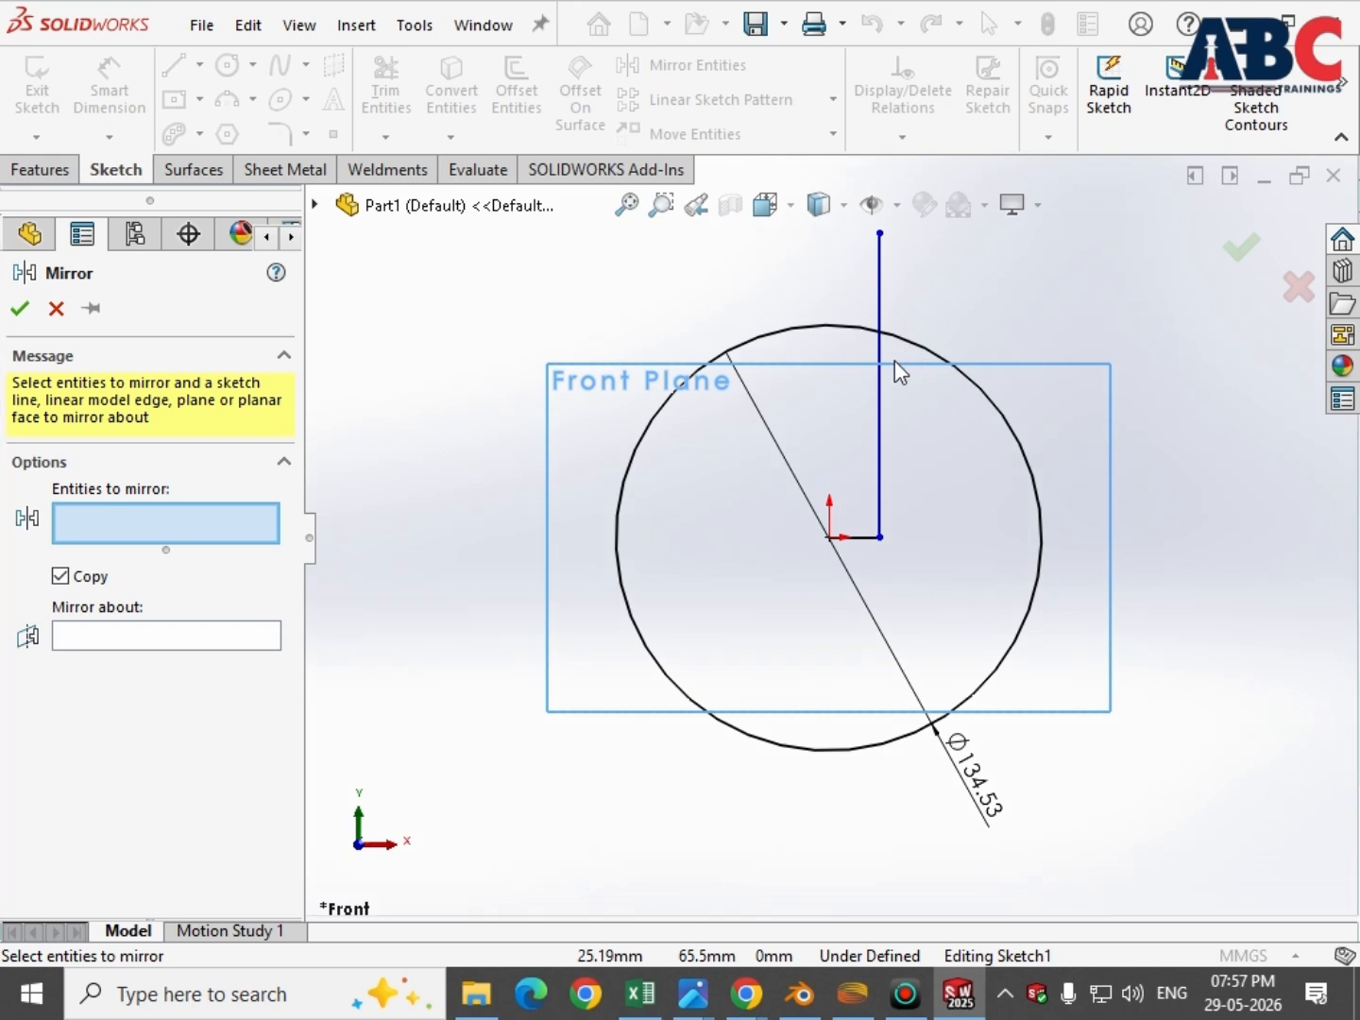
{"action": "left_click", "coordinate": [880, 396]}
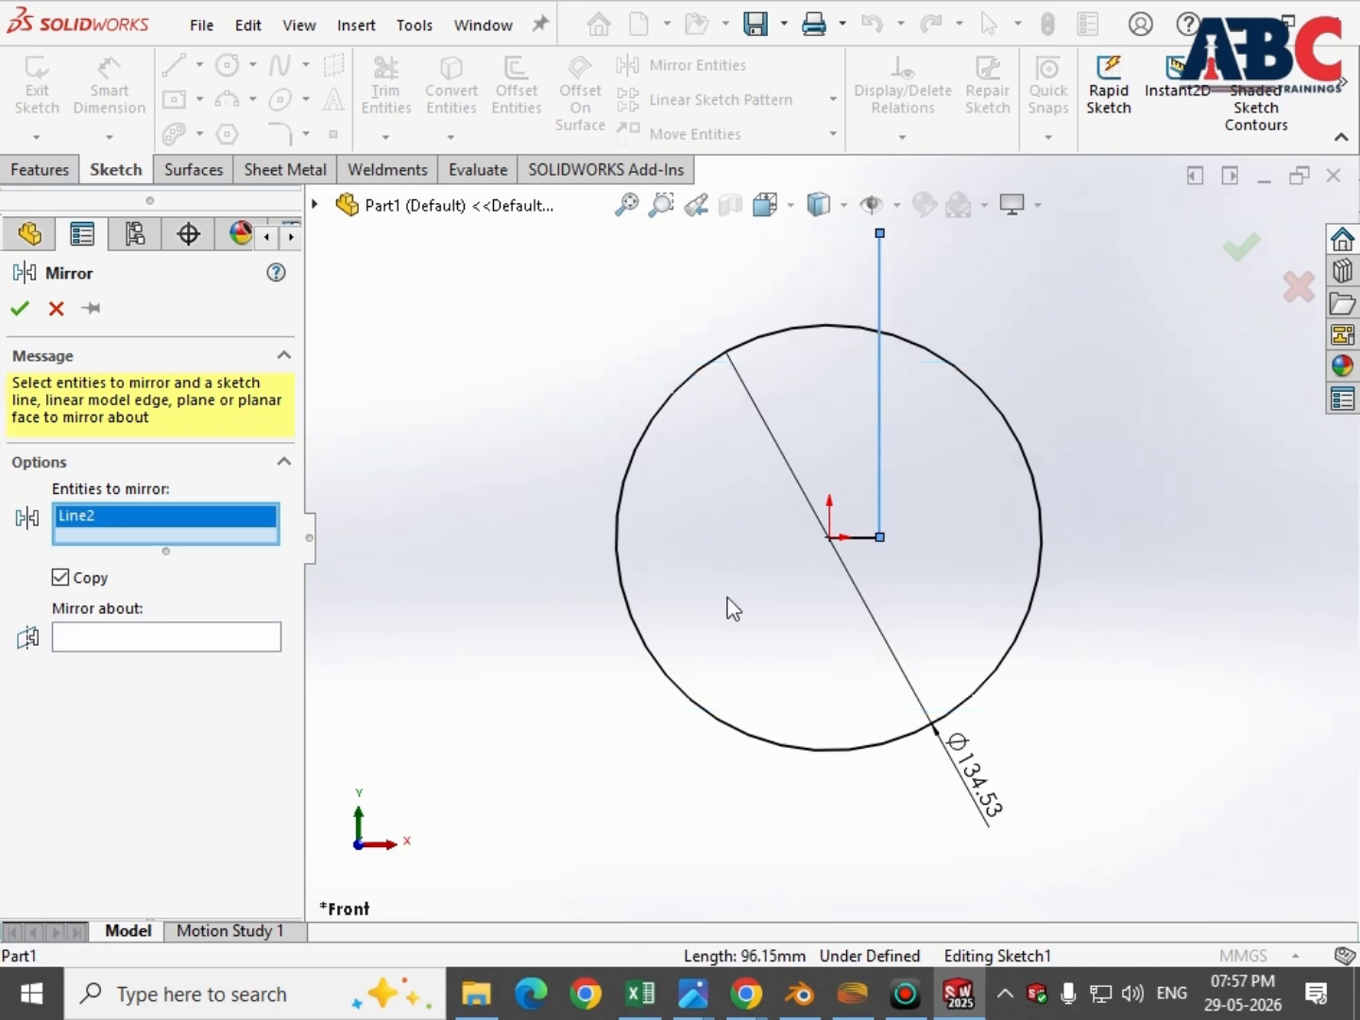
{"action": "left_click", "coordinate": [131, 640]}
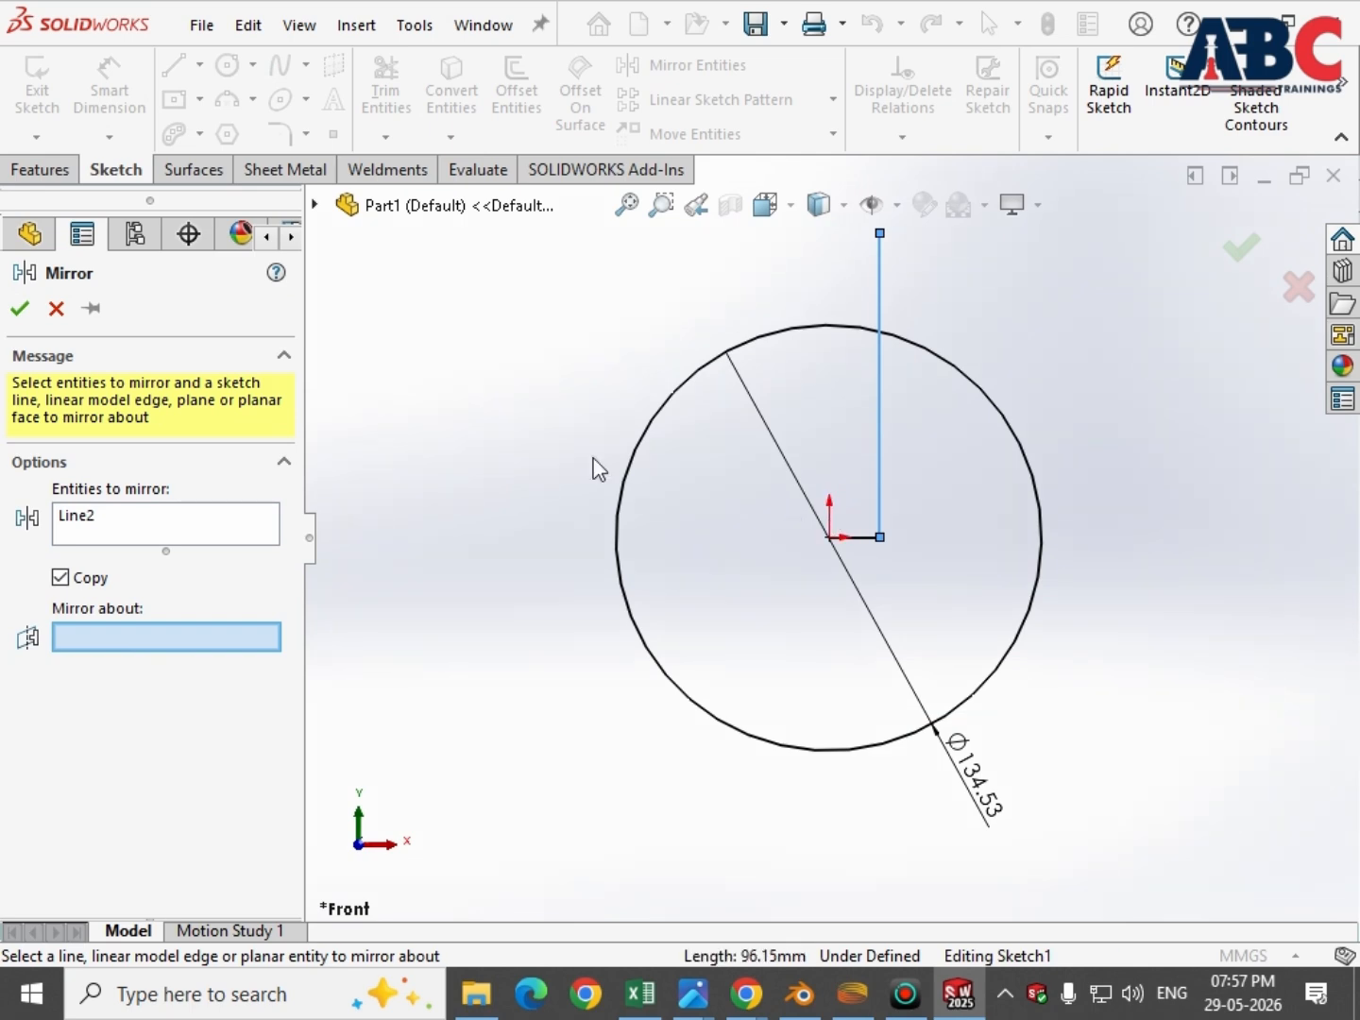
{"action": "key", "text": "Escape"}
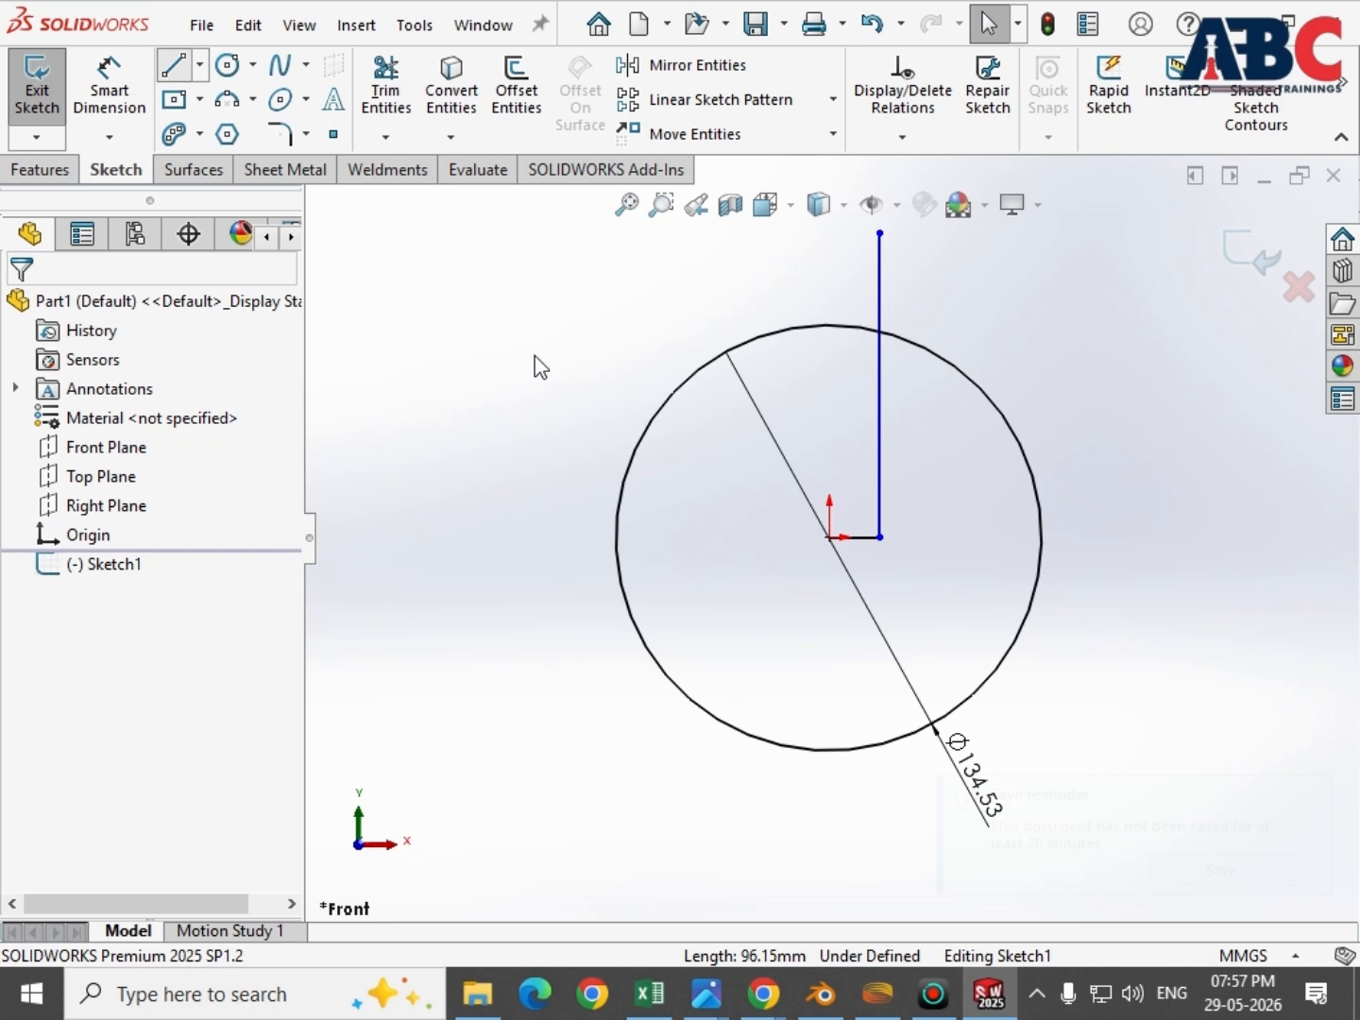
Step: Draw a vertical line from the origin up to just inside the circle as a mirror axis
{"action": "key", "text": "l"}
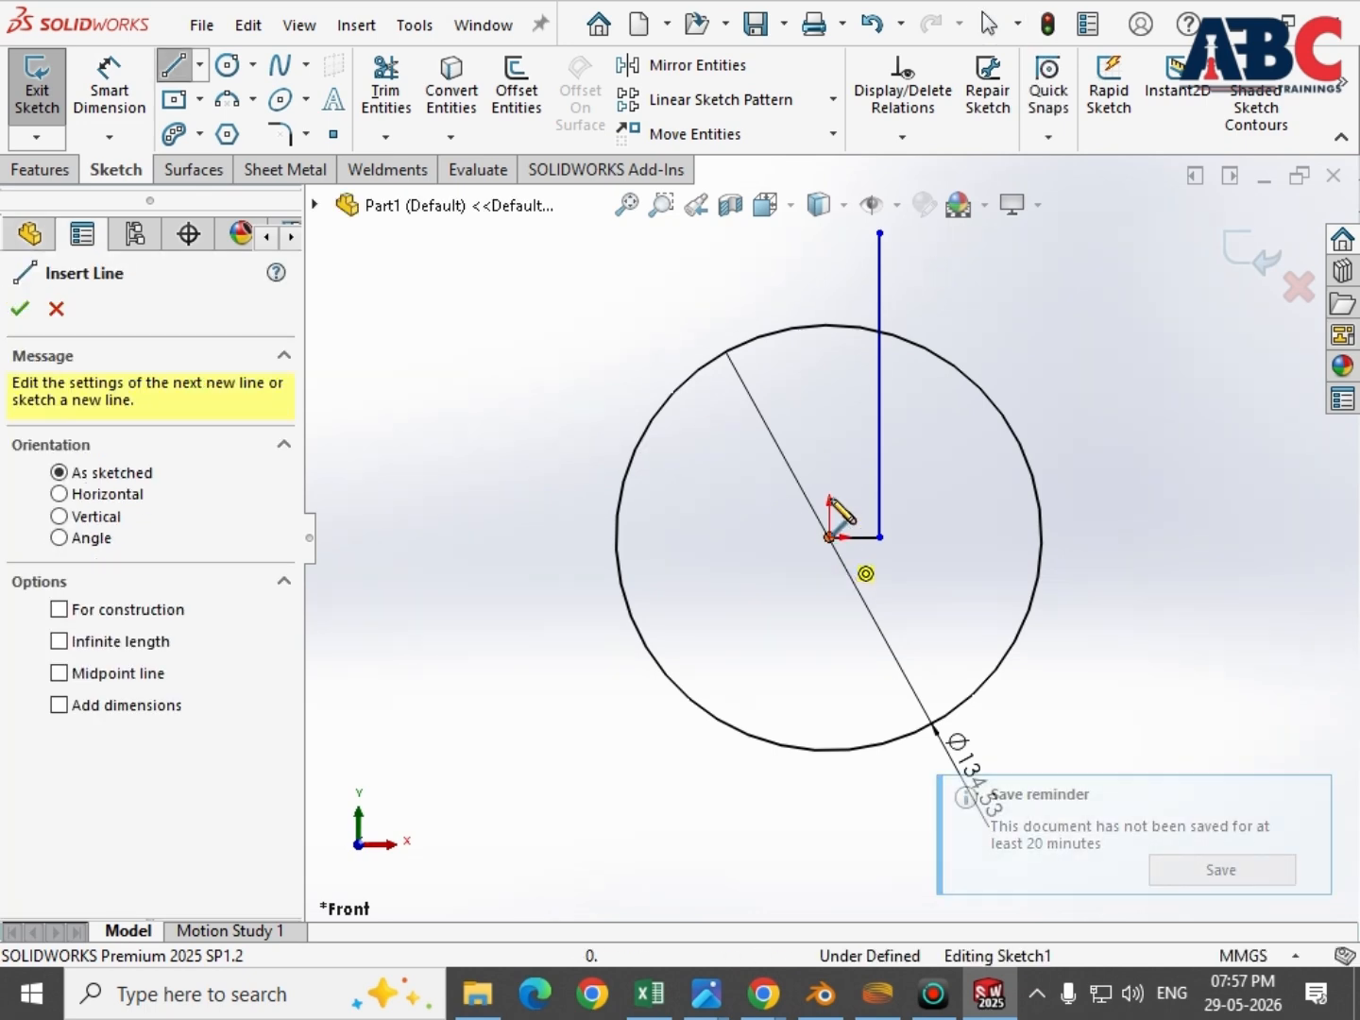
{"action": "left_click", "coordinate": [830, 368]}
{"action": "key", "text": "Escape"}
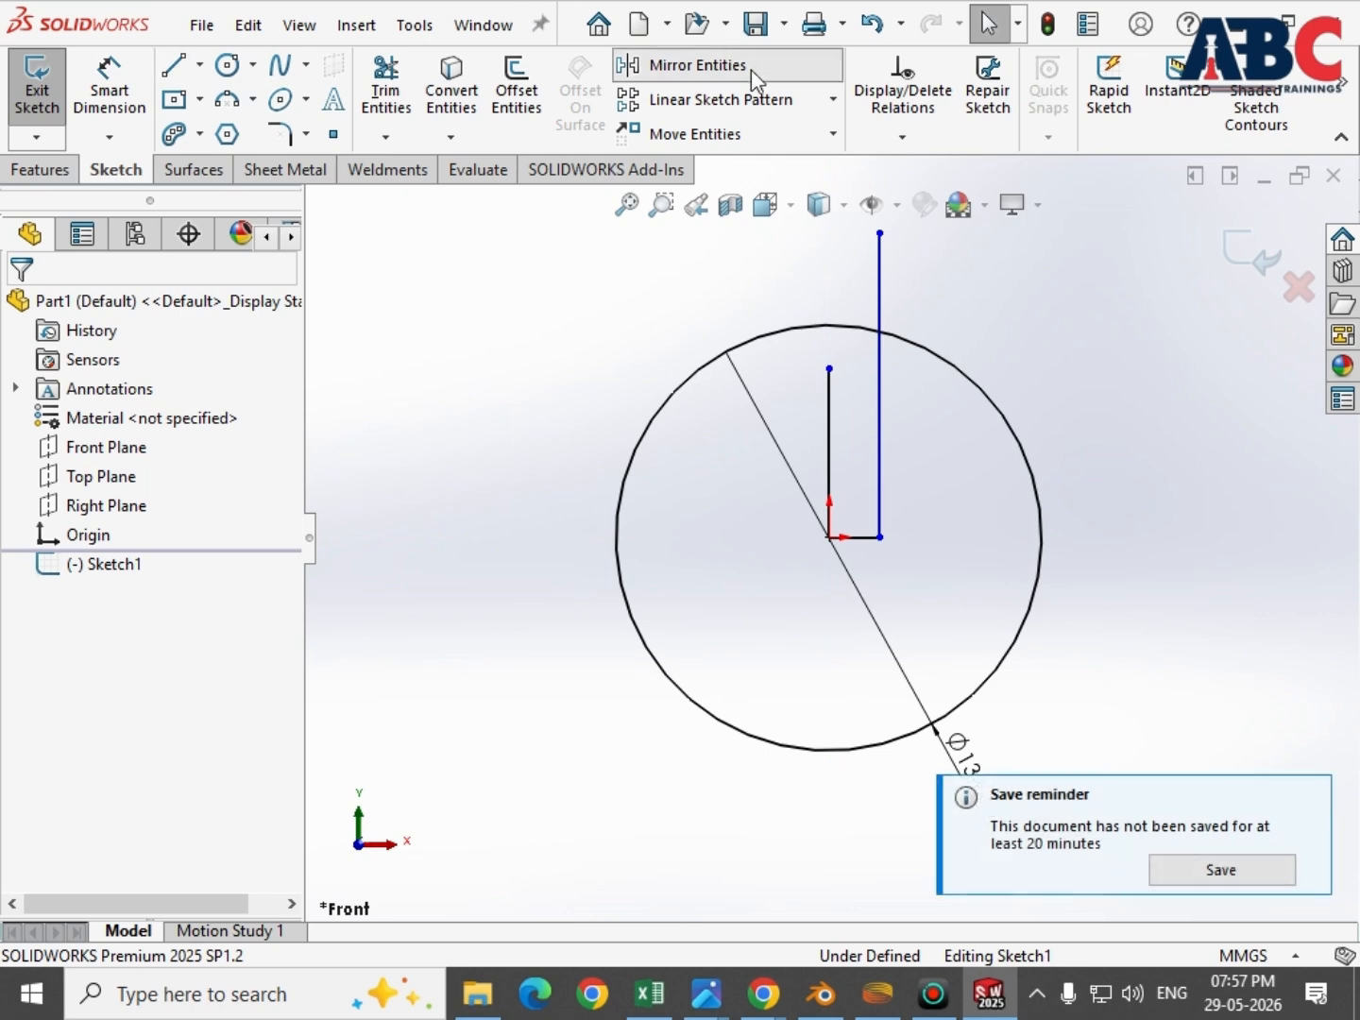
Step: Mirror the long vertical line about the vertical line through the origin, keeping the original
{"action": "left_click", "coordinate": [750, 70]}
{"action": "left_click", "coordinate": [879, 274]}
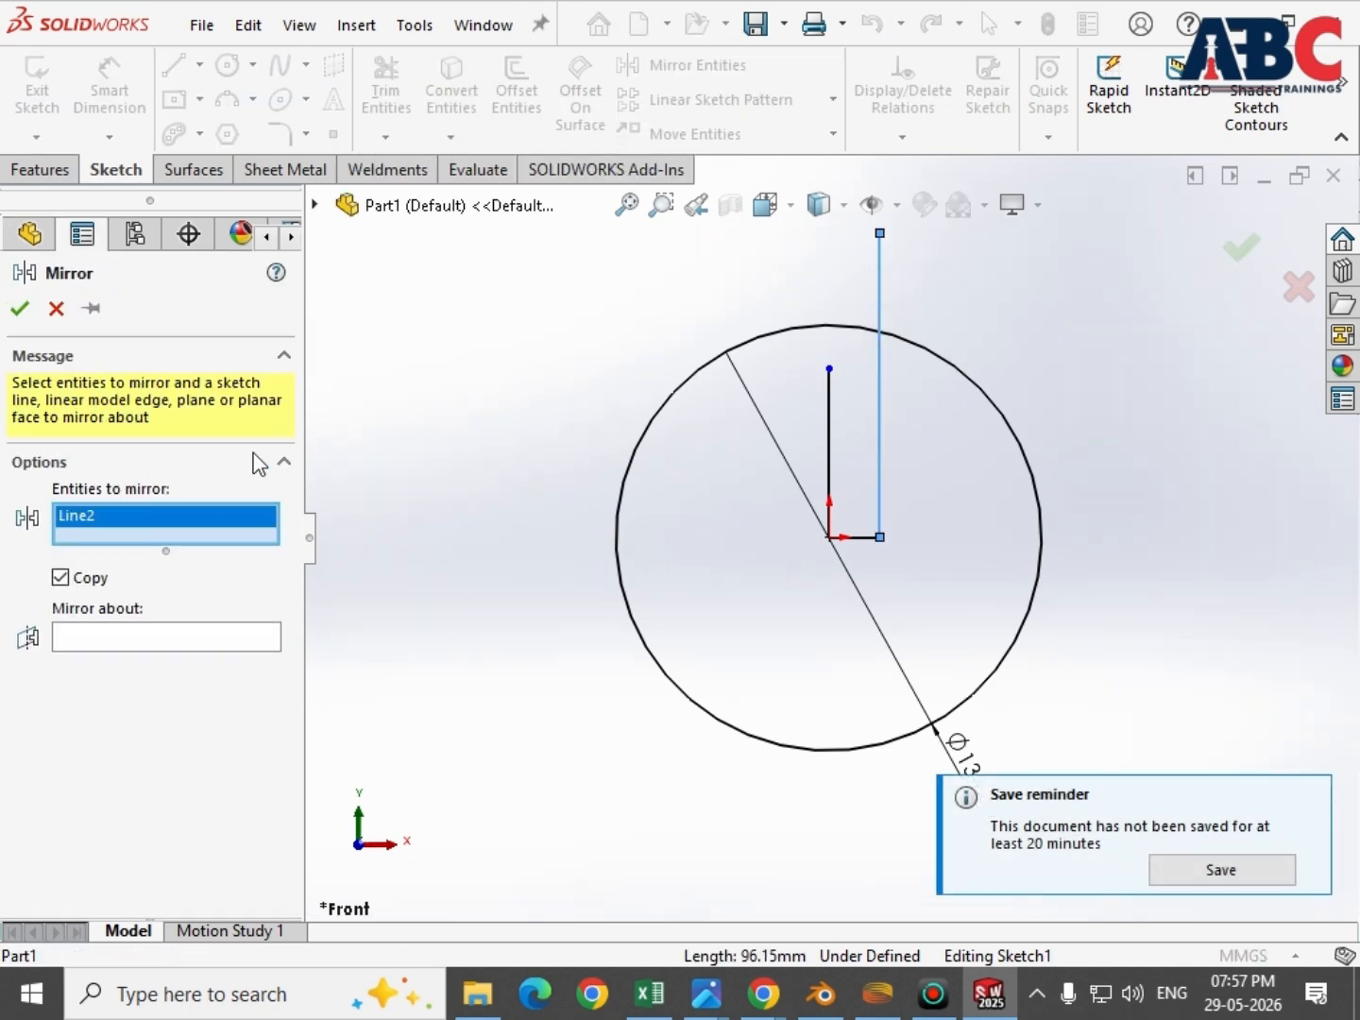
{"action": "left_click", "coordinate": [94, 637]}
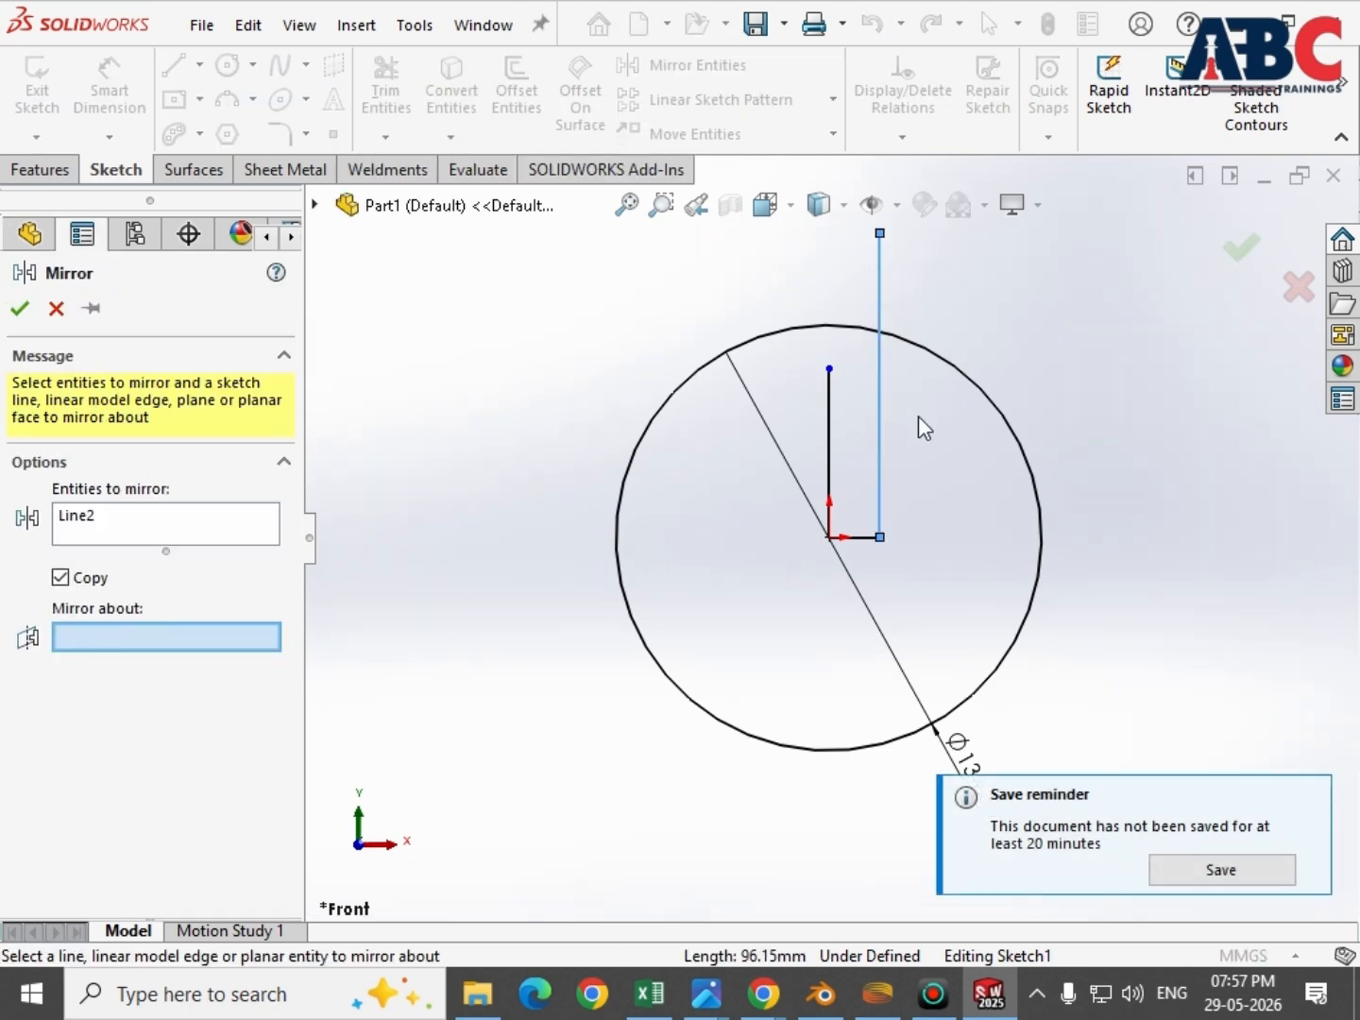
{"action": "left_click", "coordinate": [829, 444]}
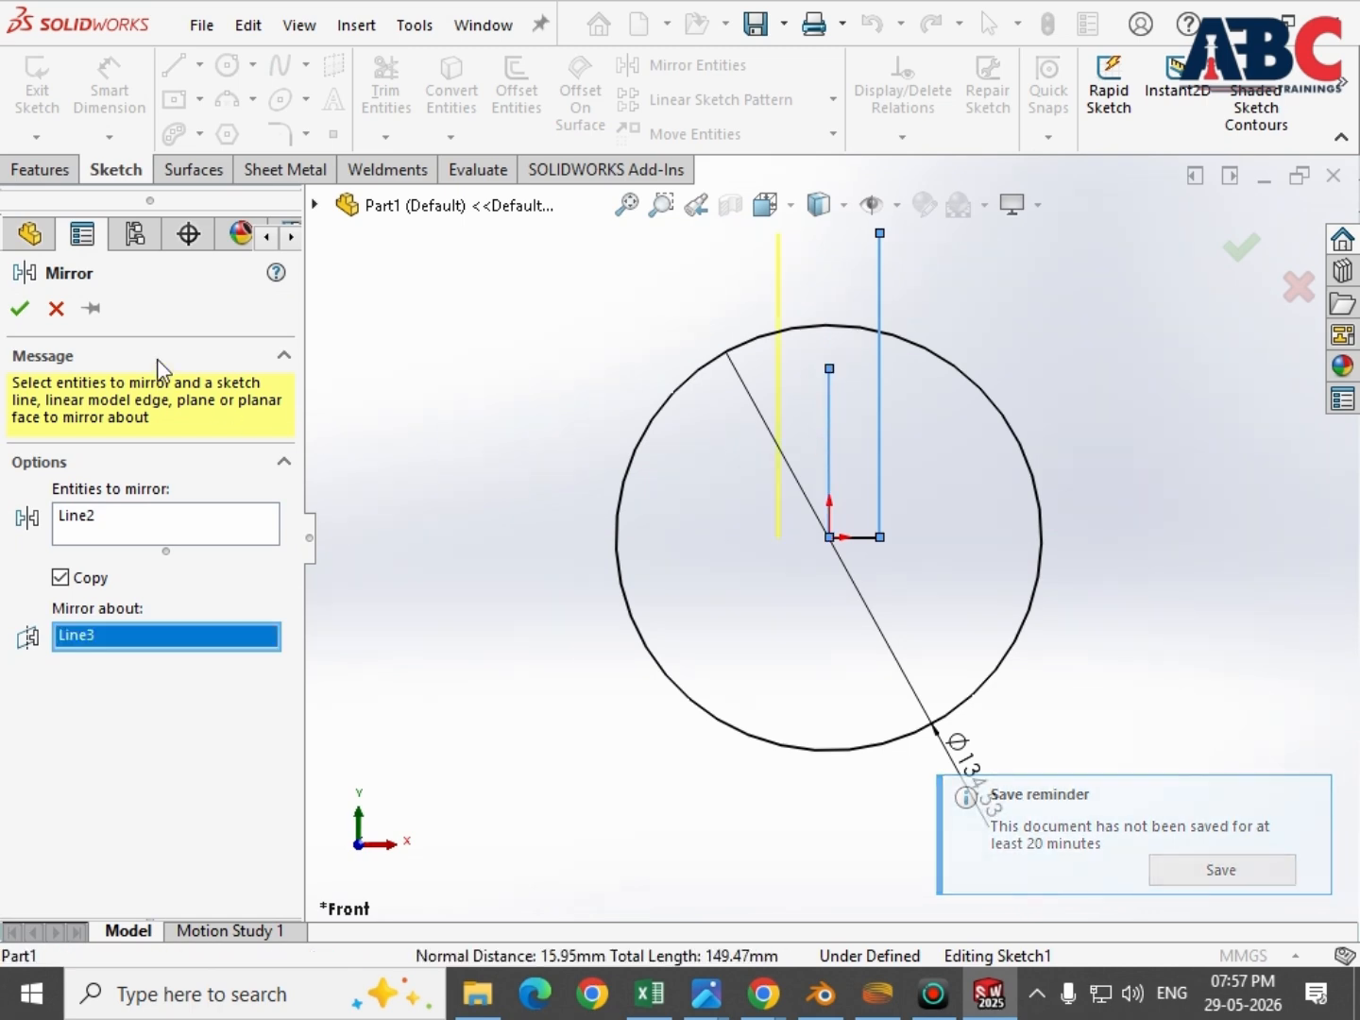
{"action": "left_click", "coordinate": [20, 309]}
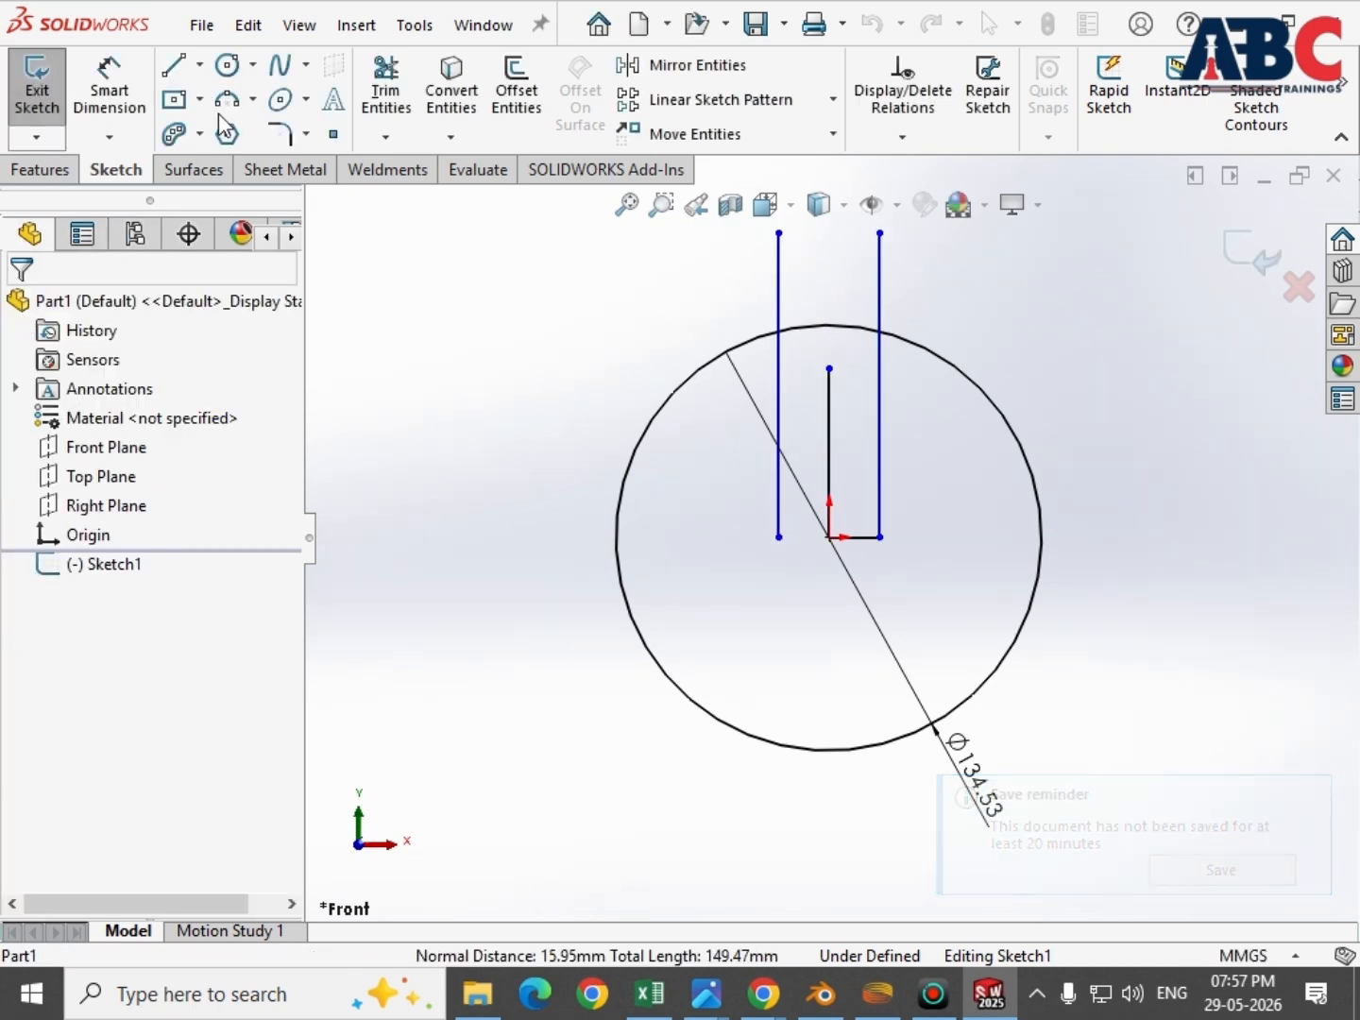
Step: Sketch a second circle about 116.4 mm in diameter, centred on the origin inside the first circle
{"action": "left_click", "coordinate": [222, 66]}
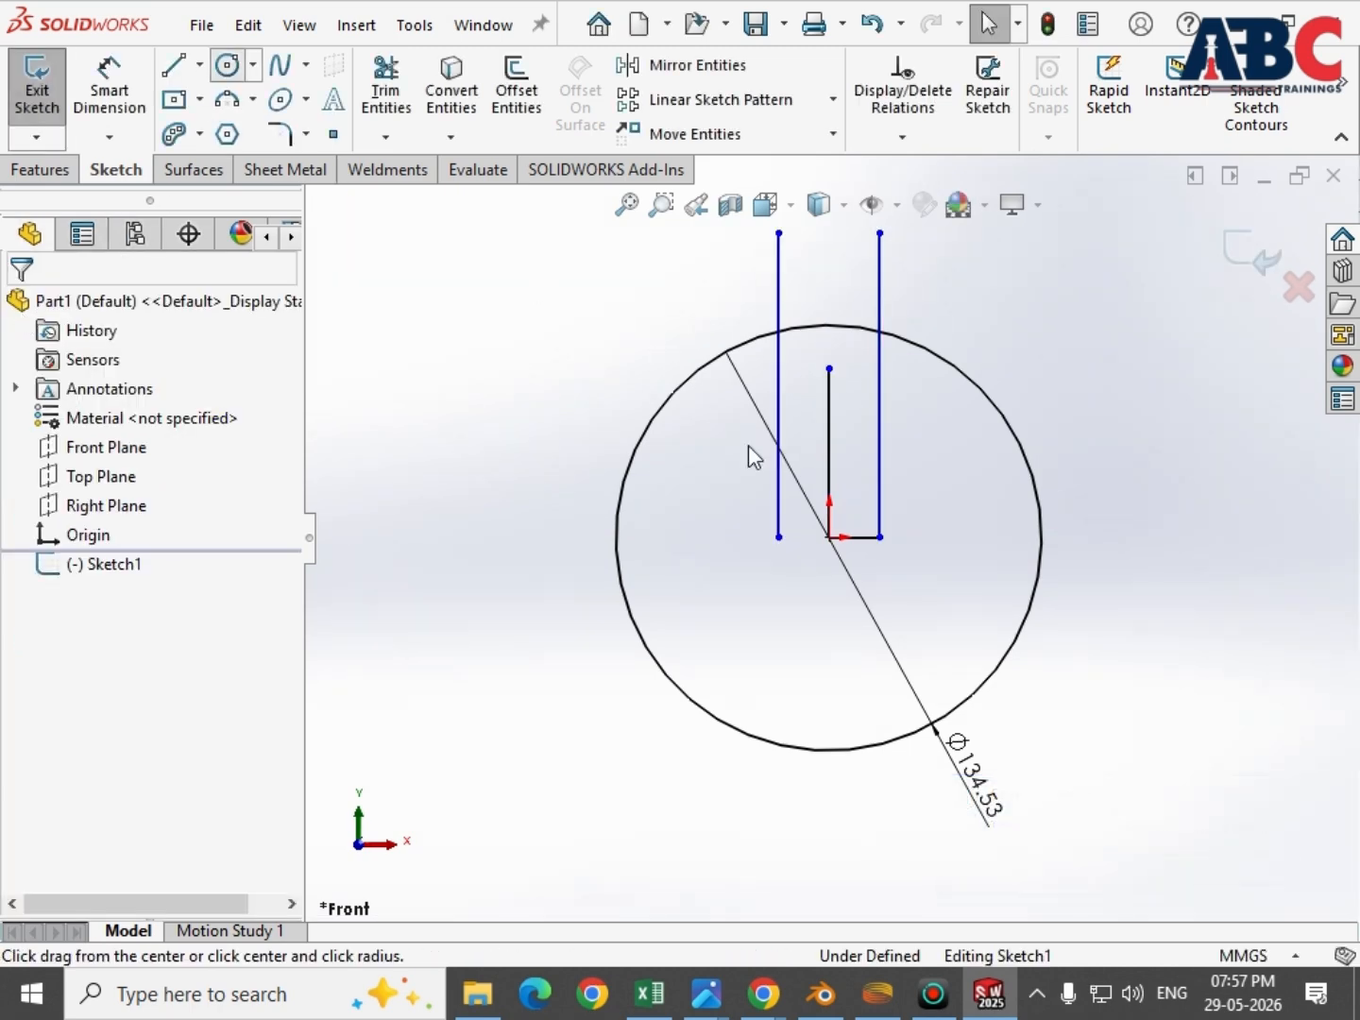
{"action": "left_click", "coordinate": [830, 539]}
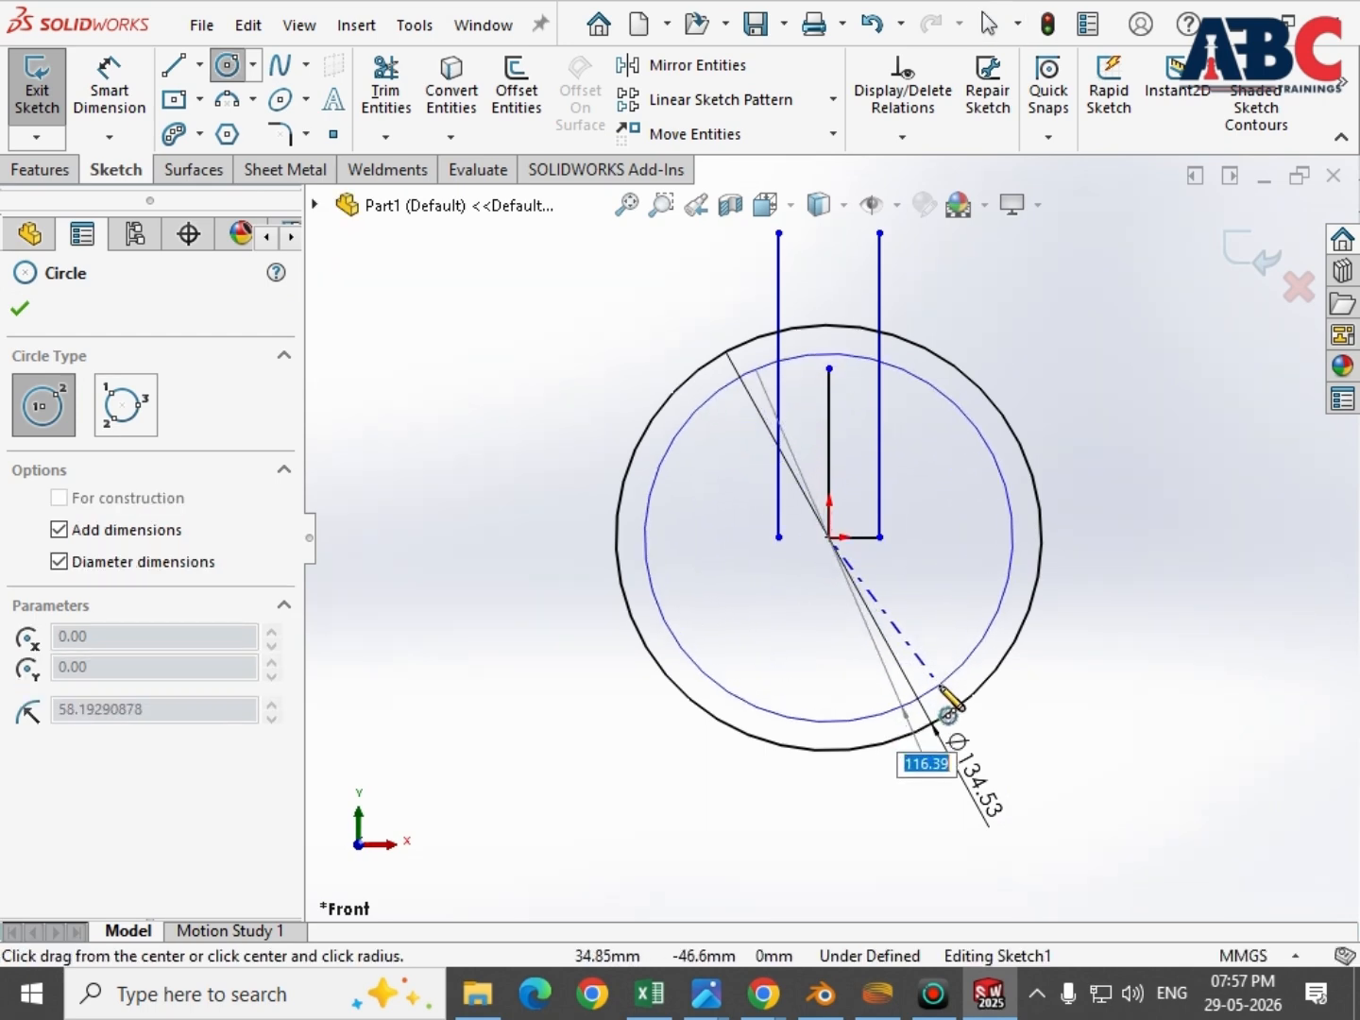
{"action": "left_click", "coordinate": [948, 716]}
{"action": "key", "text": "Escape"}
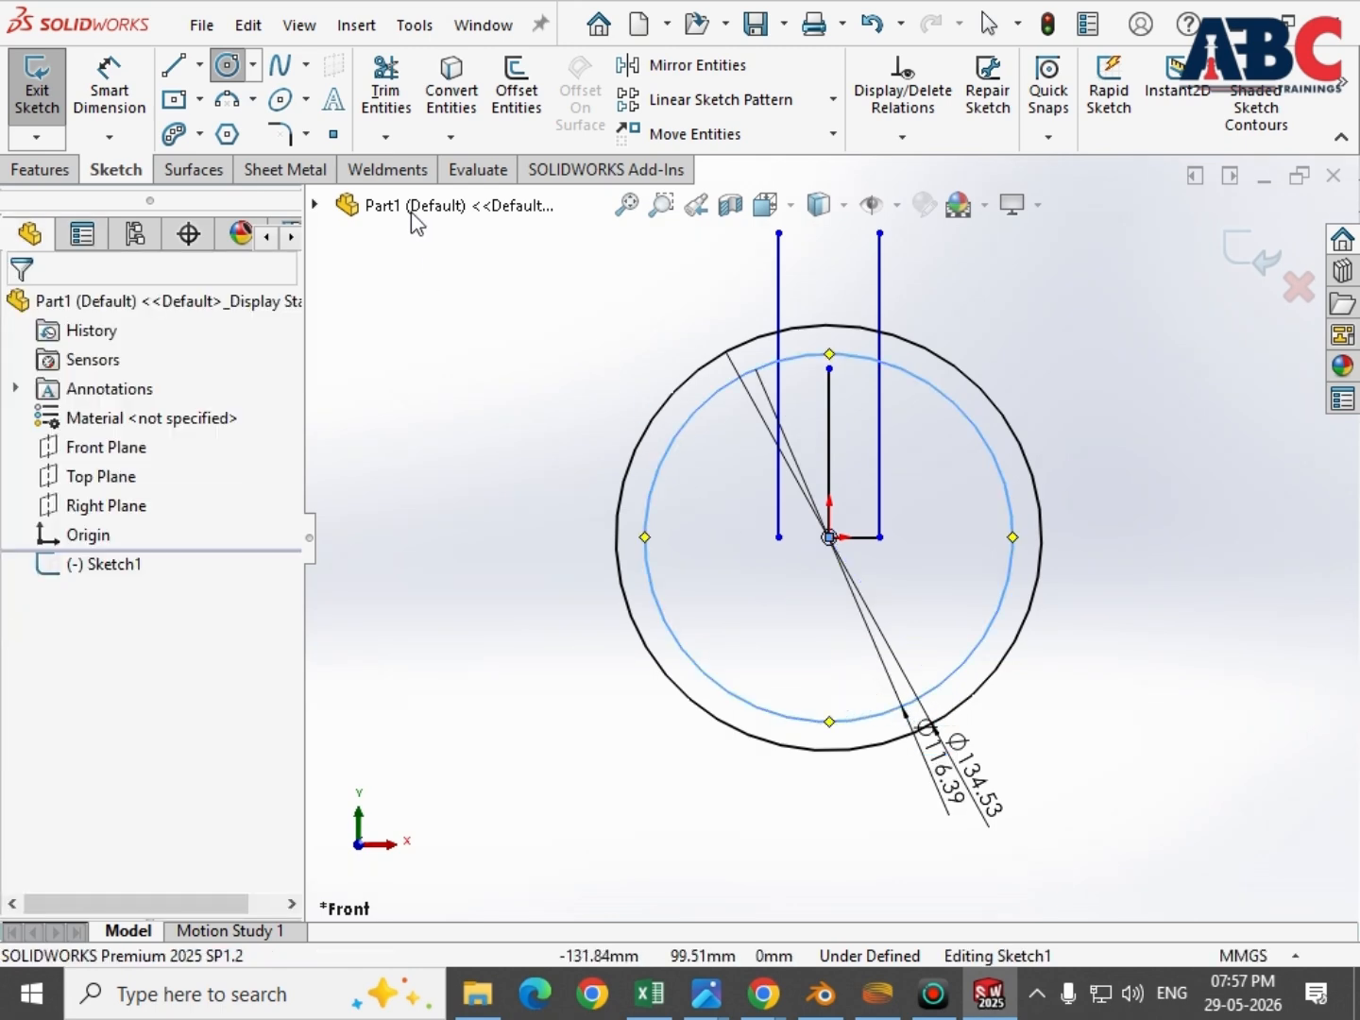
Step: Trim the outer circle and lines to a single tooth on top of the inner circle, and reposition the inner circle's diameter dimension
{"action": "left_click", "coordinate": [388, 104]}
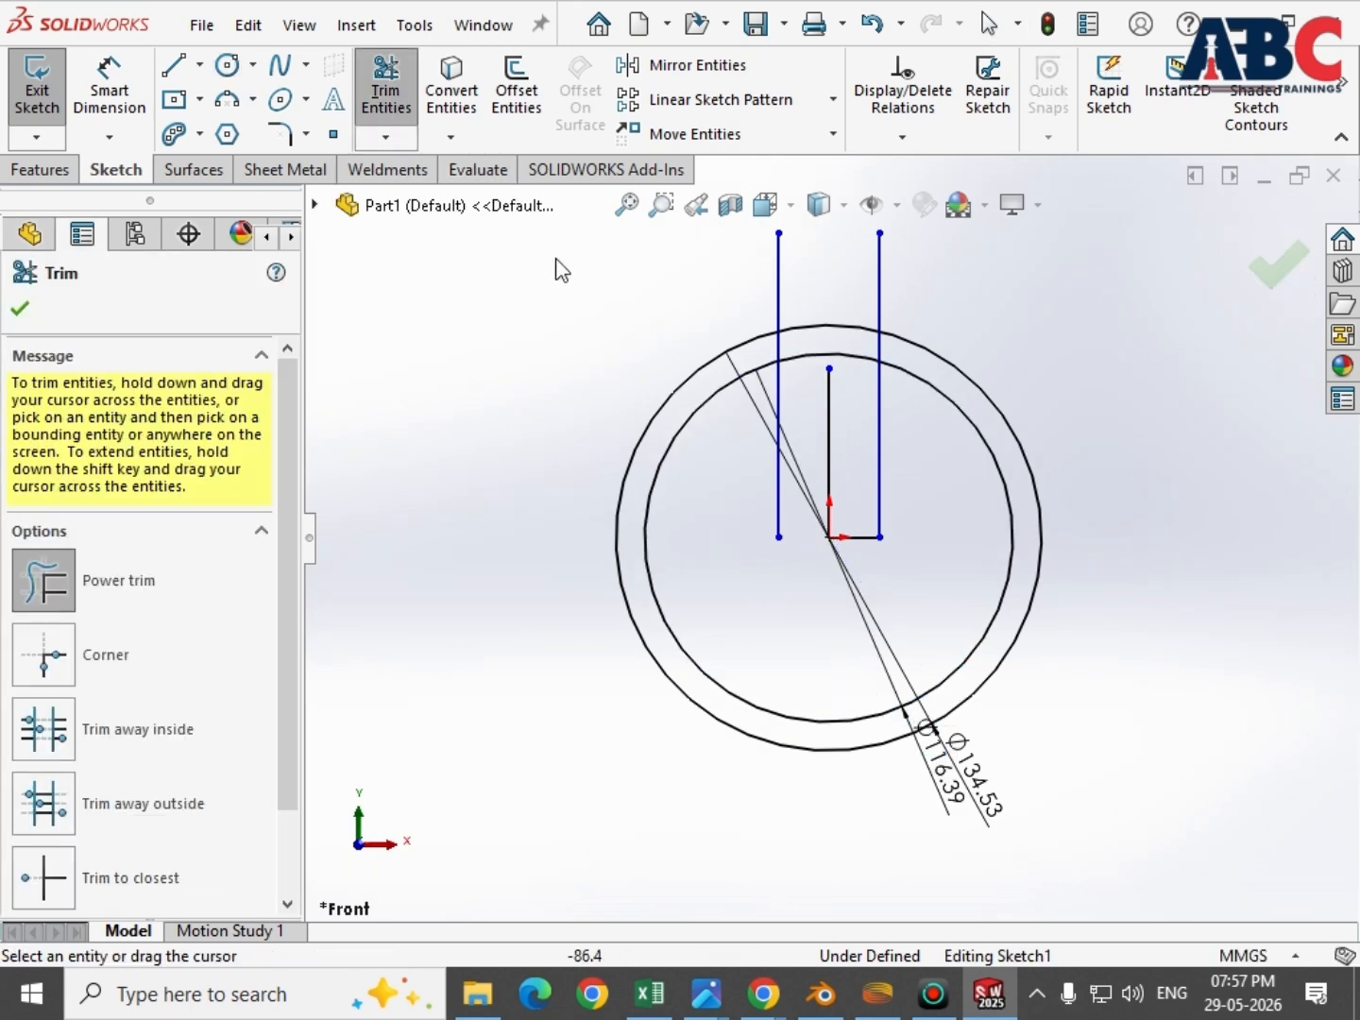
{"action": "mouse_move", "coordinate": [646, 322]}
{"action": "left_mouse_down"}
{"action": "mouse_move", "coordinate": [759, 288]}
{"action": "mouse_move", "coordinate": [959, 274]}
{"action": "mouse_move", "coordinate": [992, 403]}
{"action": "left_mouse_up"}
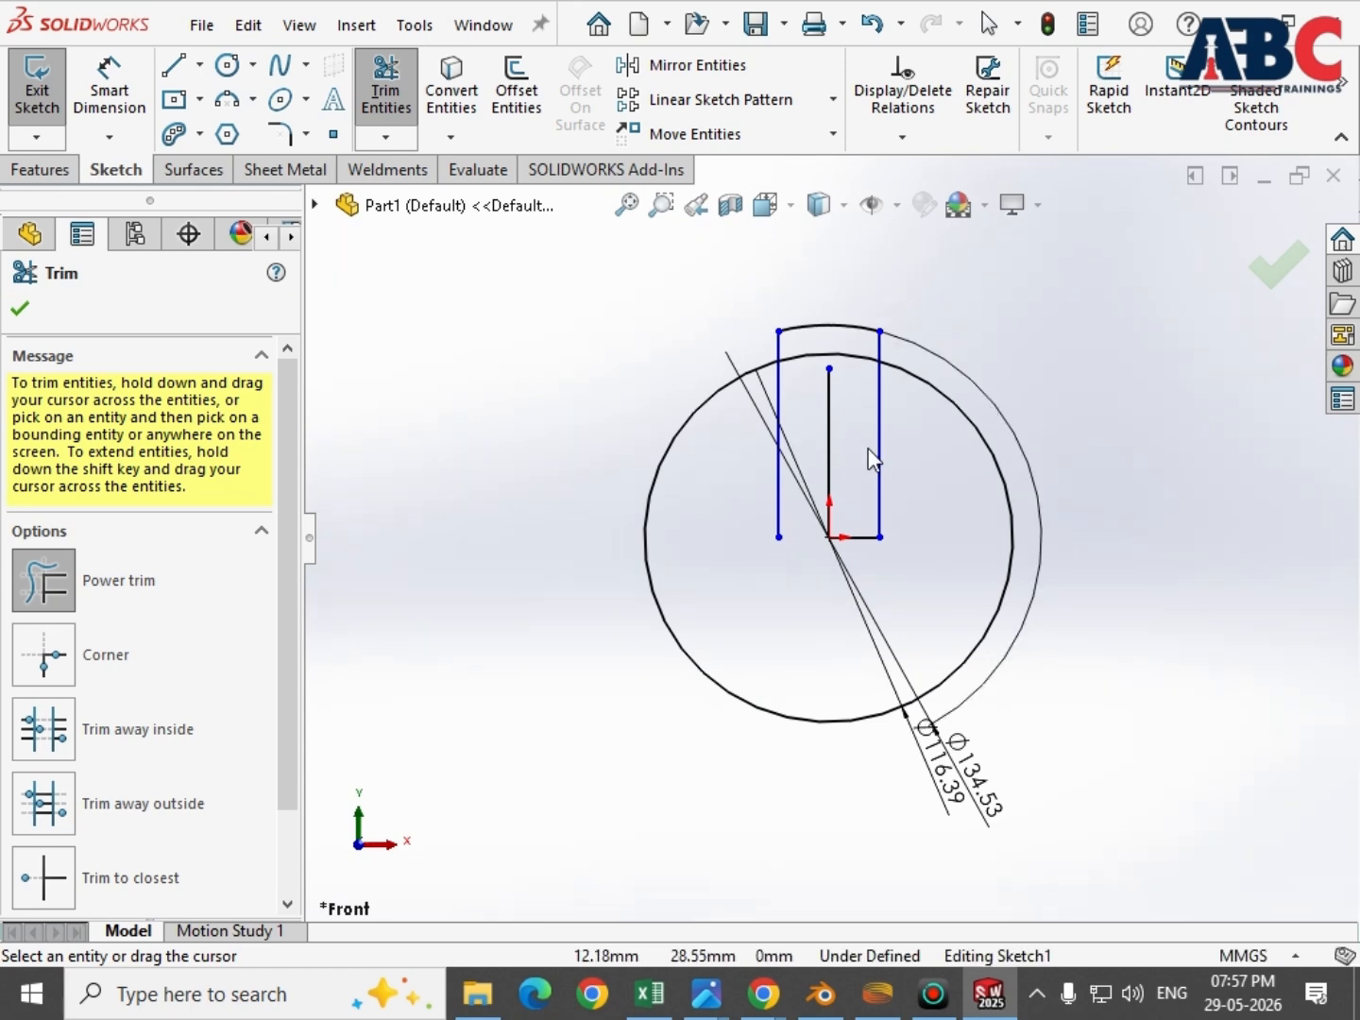
{"action": "mouse_move", "coordinate": [732, 446]}
{"action": "left_mouse_down"}
{"action": "mouse_move", "coordinate": [855, 452]}
{"action": "mouse_move", "coordinate": [888, 471]}
{"action": "mouse_move", "coordinate": [886, 510]}
{"action": "mouse_move", "coordinate": [855, 541]}
{"action": "left_mouse_up"}
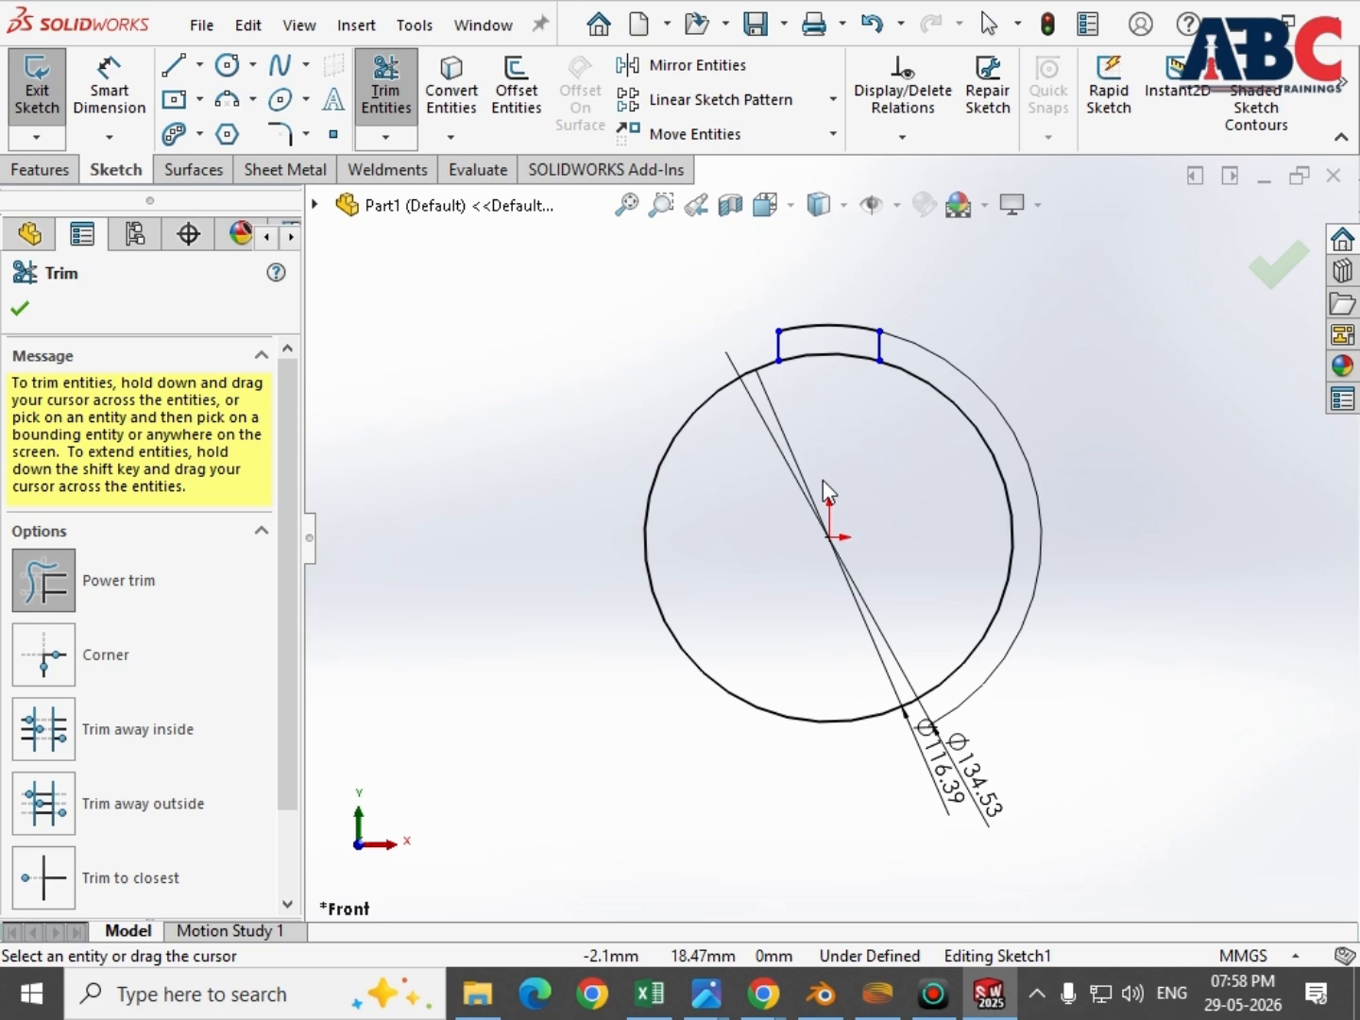
{"action": "left_click", "coordinate": [19, 310]}
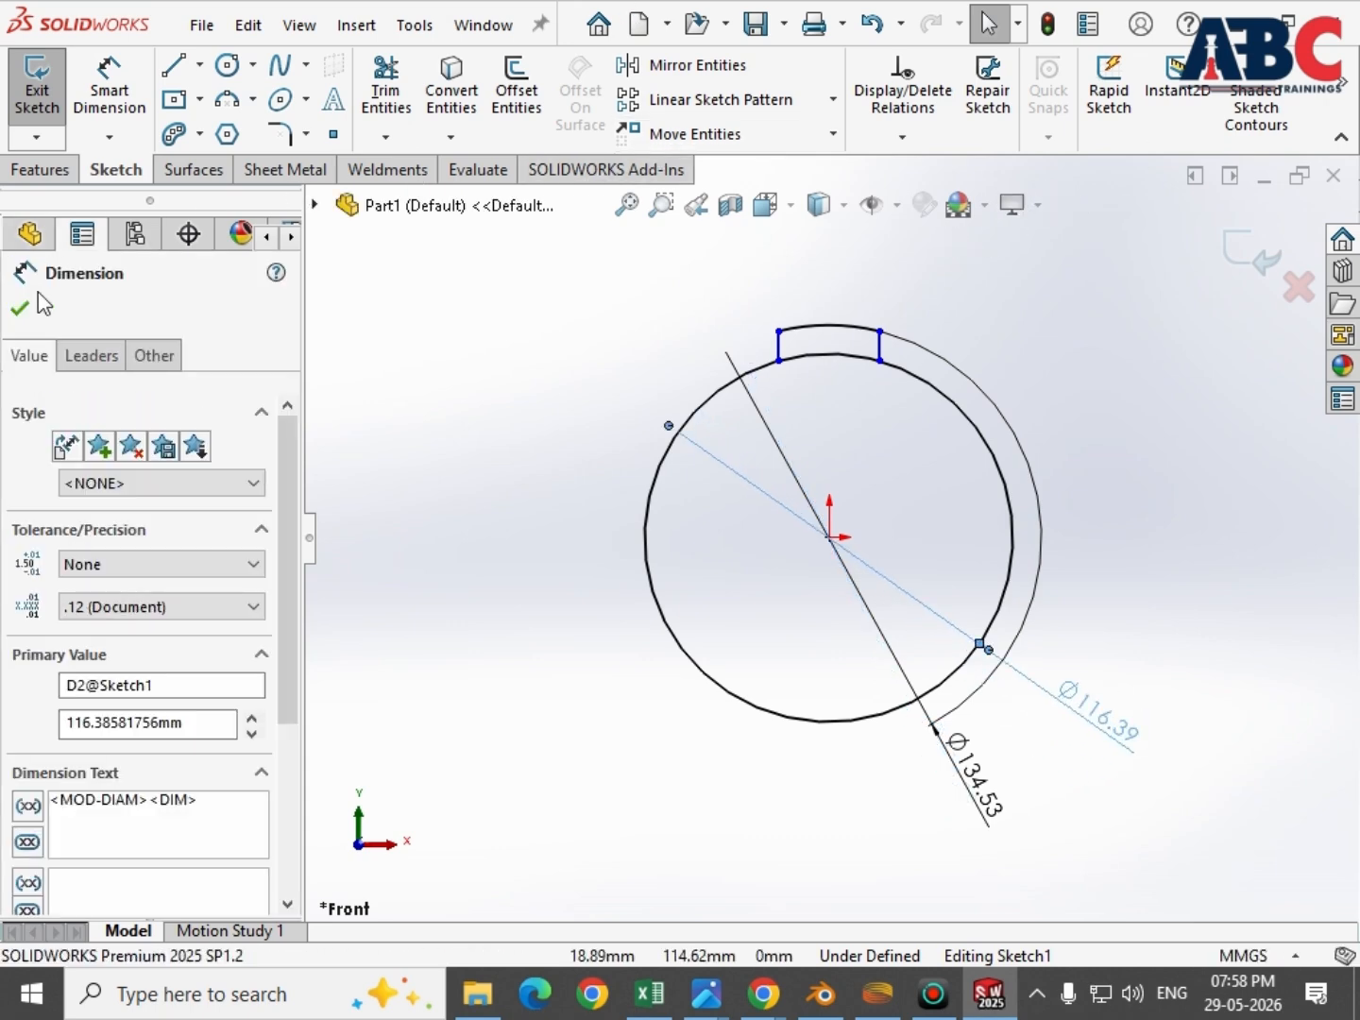
{"action": "left_click", "coordinate": [17, 314]}
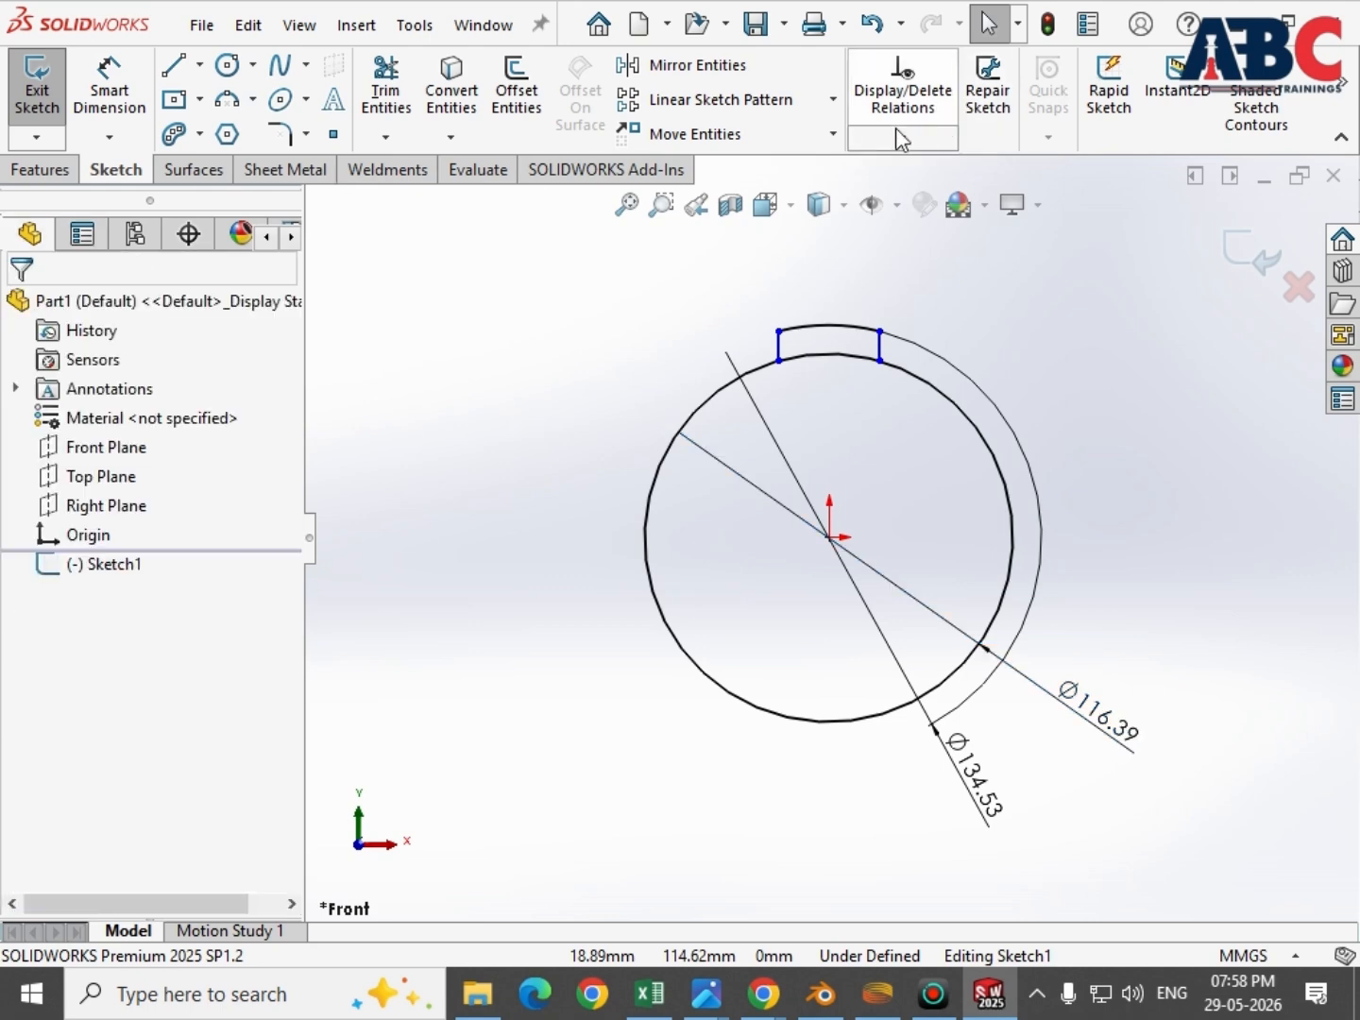
Step: Circular-pattern the tooth's two side lines and top arc around the origin as 7 equally spaced instances over 360 degrees
{"action": "left_click", "coordinate": [835, 104]}
{"action": "left_click", "coordinate": [758, 166]}
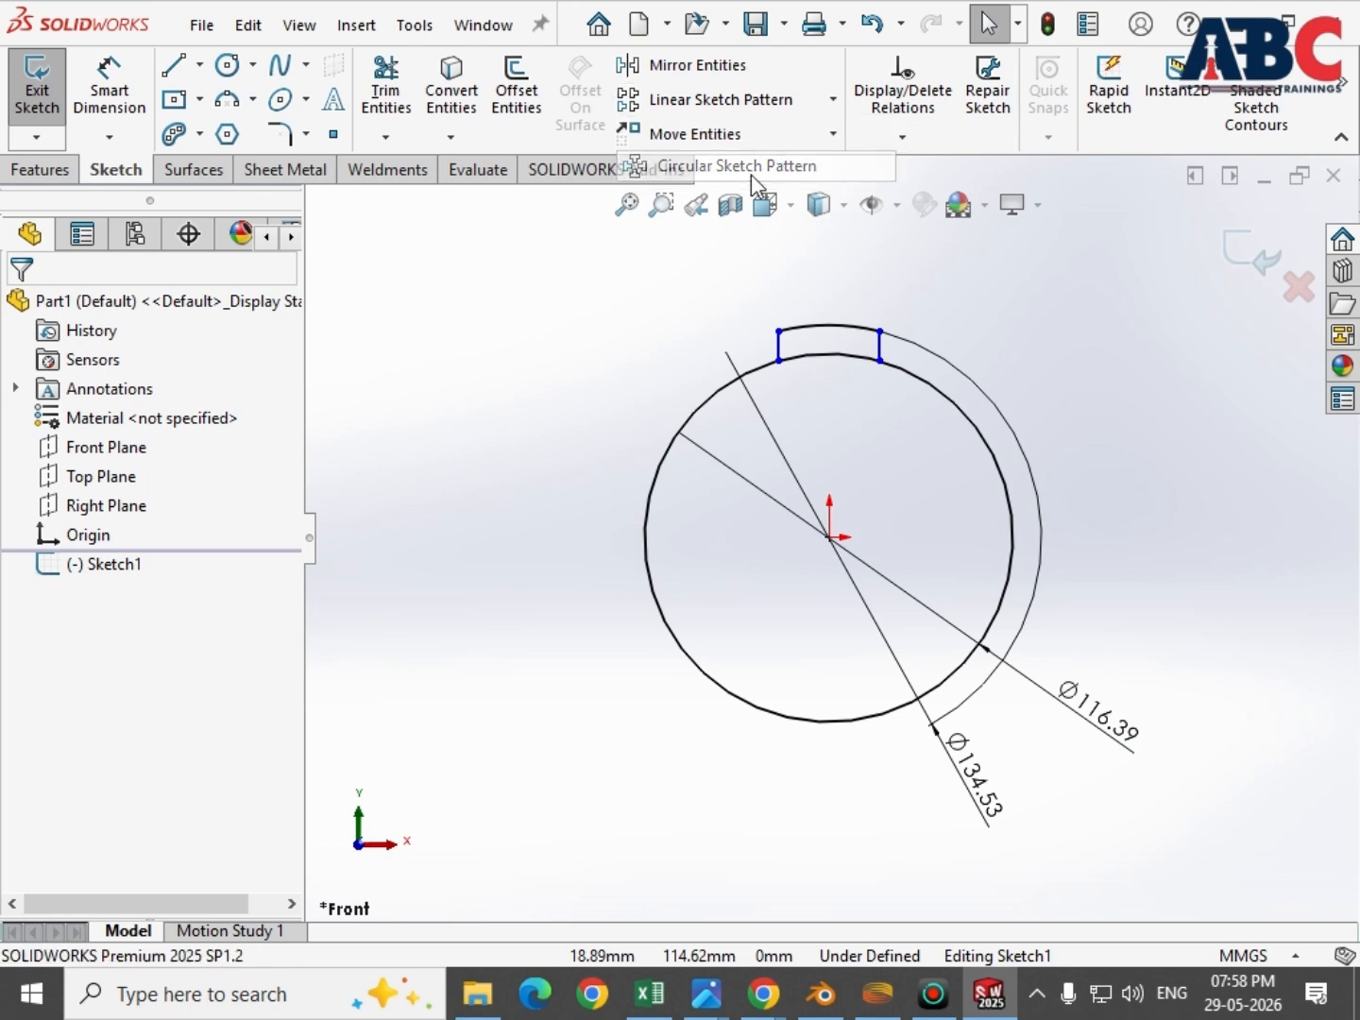
{"action": "left_click", "coordinate": [778, 345]}
{"action": "left_click", "coordinate": [828, 327]}
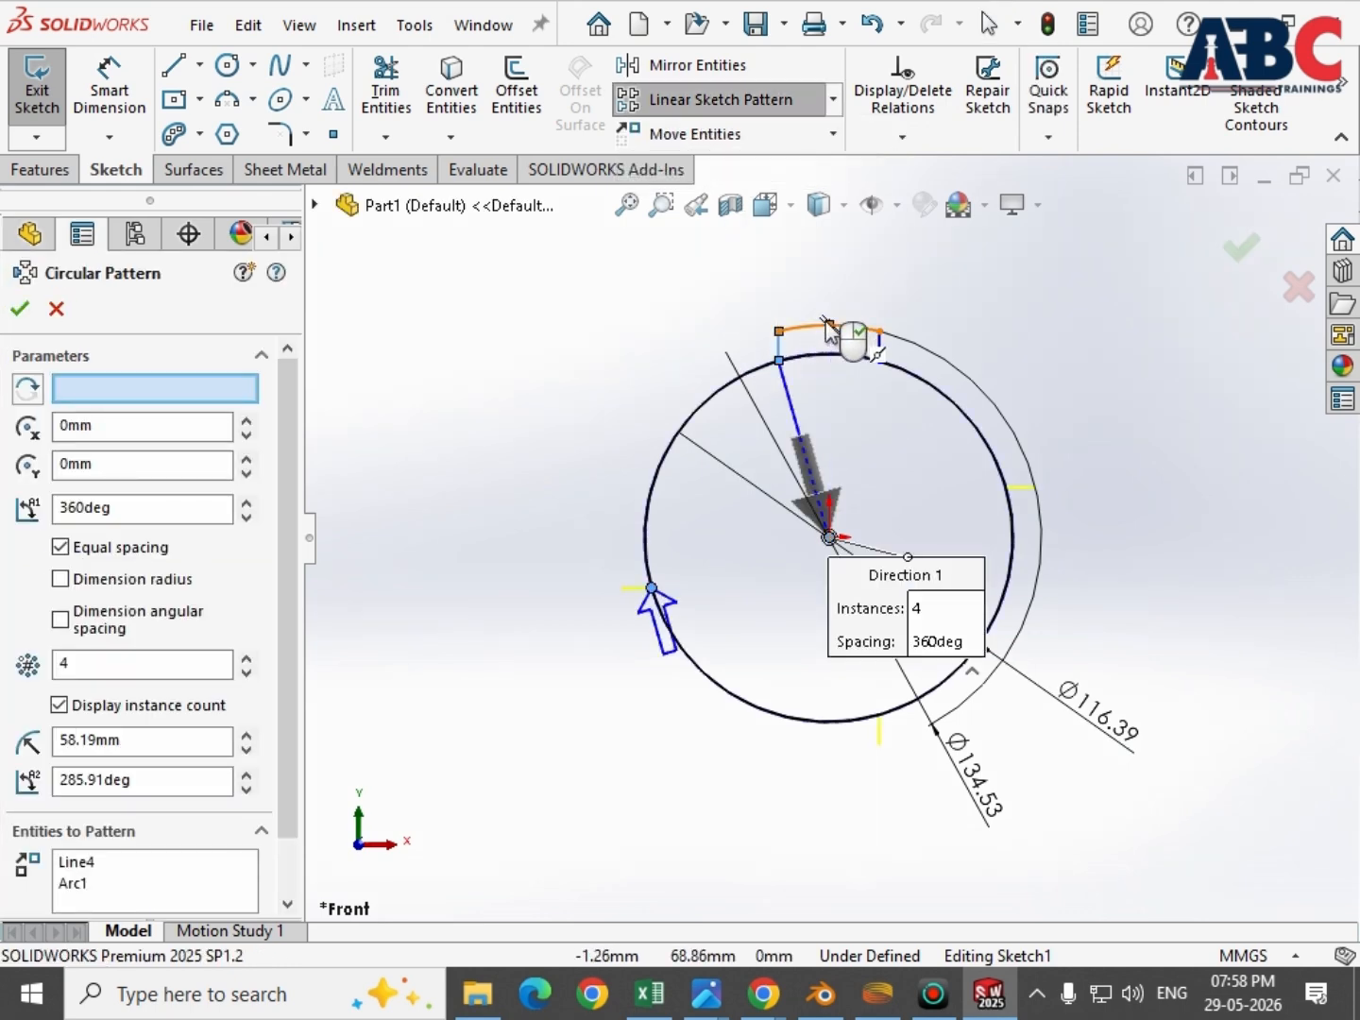
{"action": "left_click", "coordinate": [879, 346]}
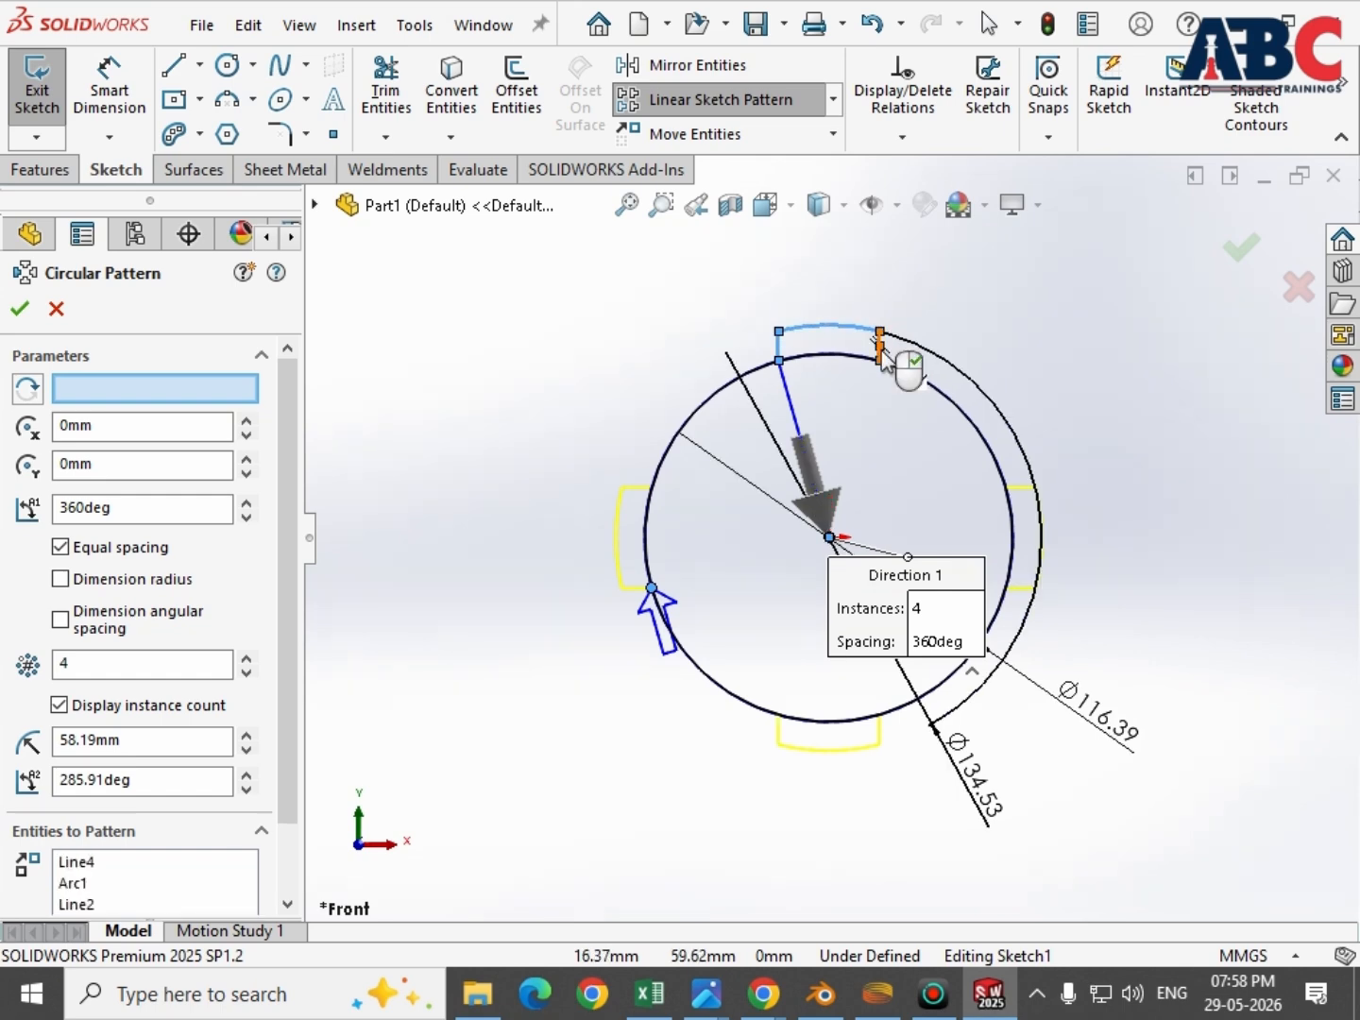
{"action": "left_click", "coordinate": [245, 658]}
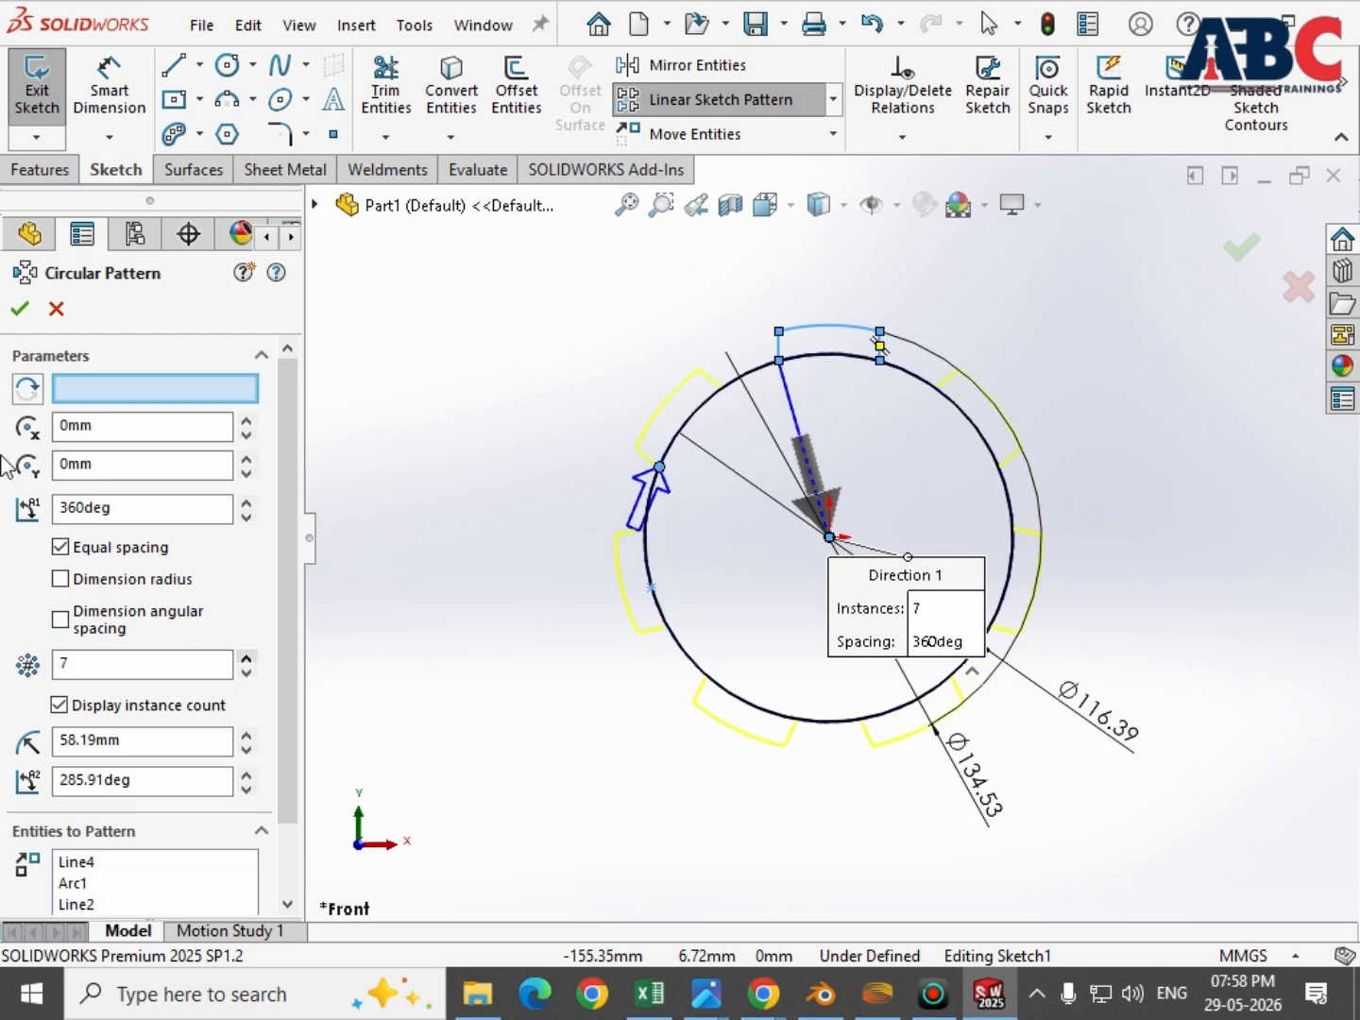
{"action": "left_click", "coordinate": [22, 310]}
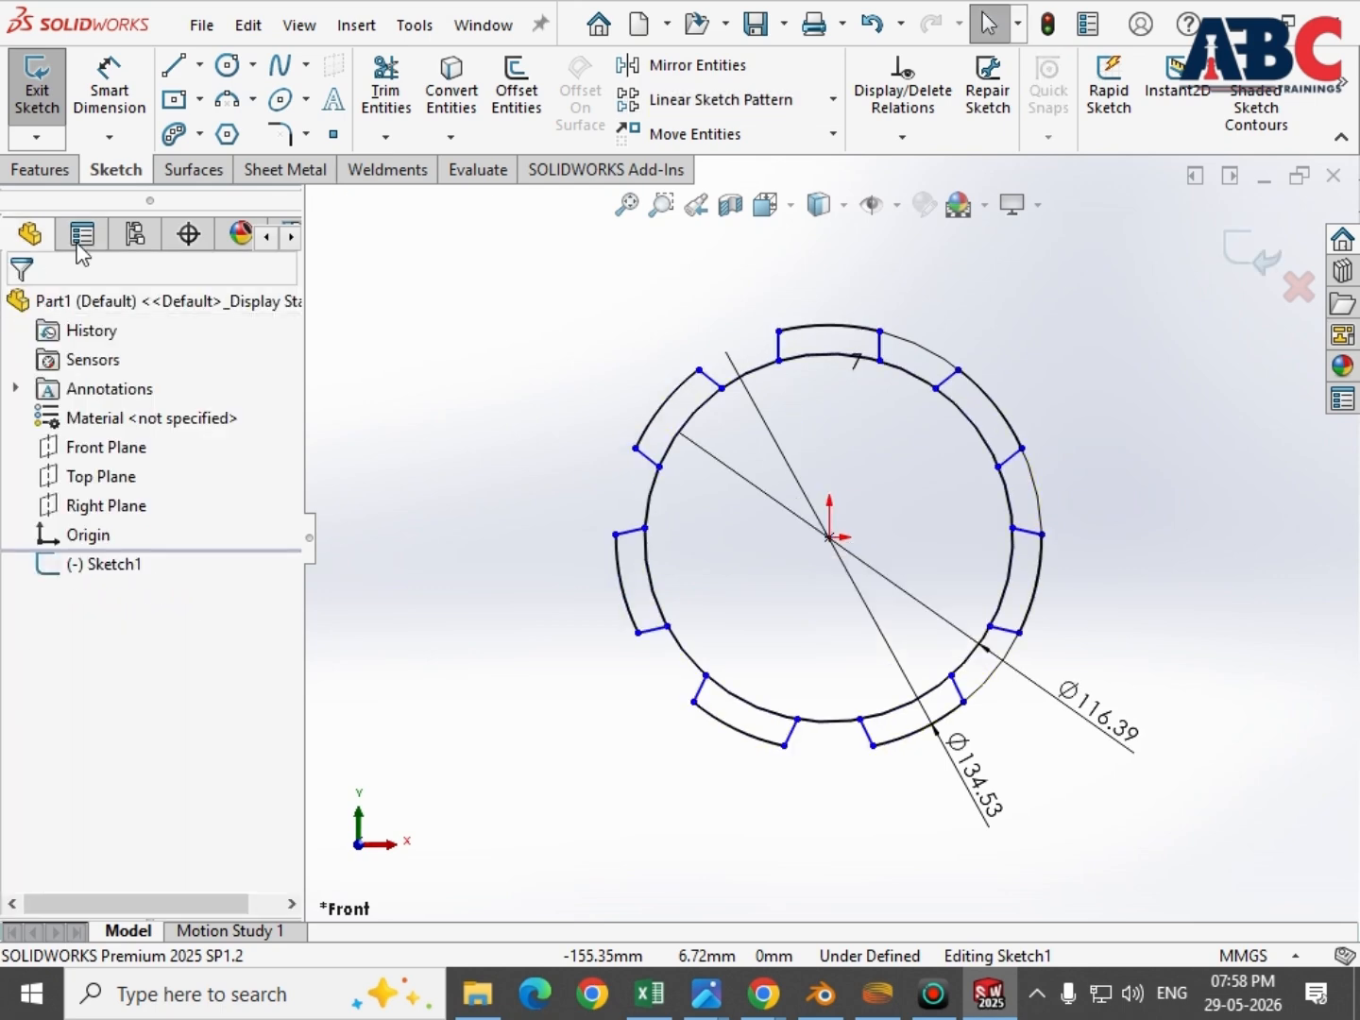
Step: Sketch a bore circle about 54.1 mm in diameter centred on the origin inside the toothed profile
{"action": "left_click", "coordinate": [226, 63]}
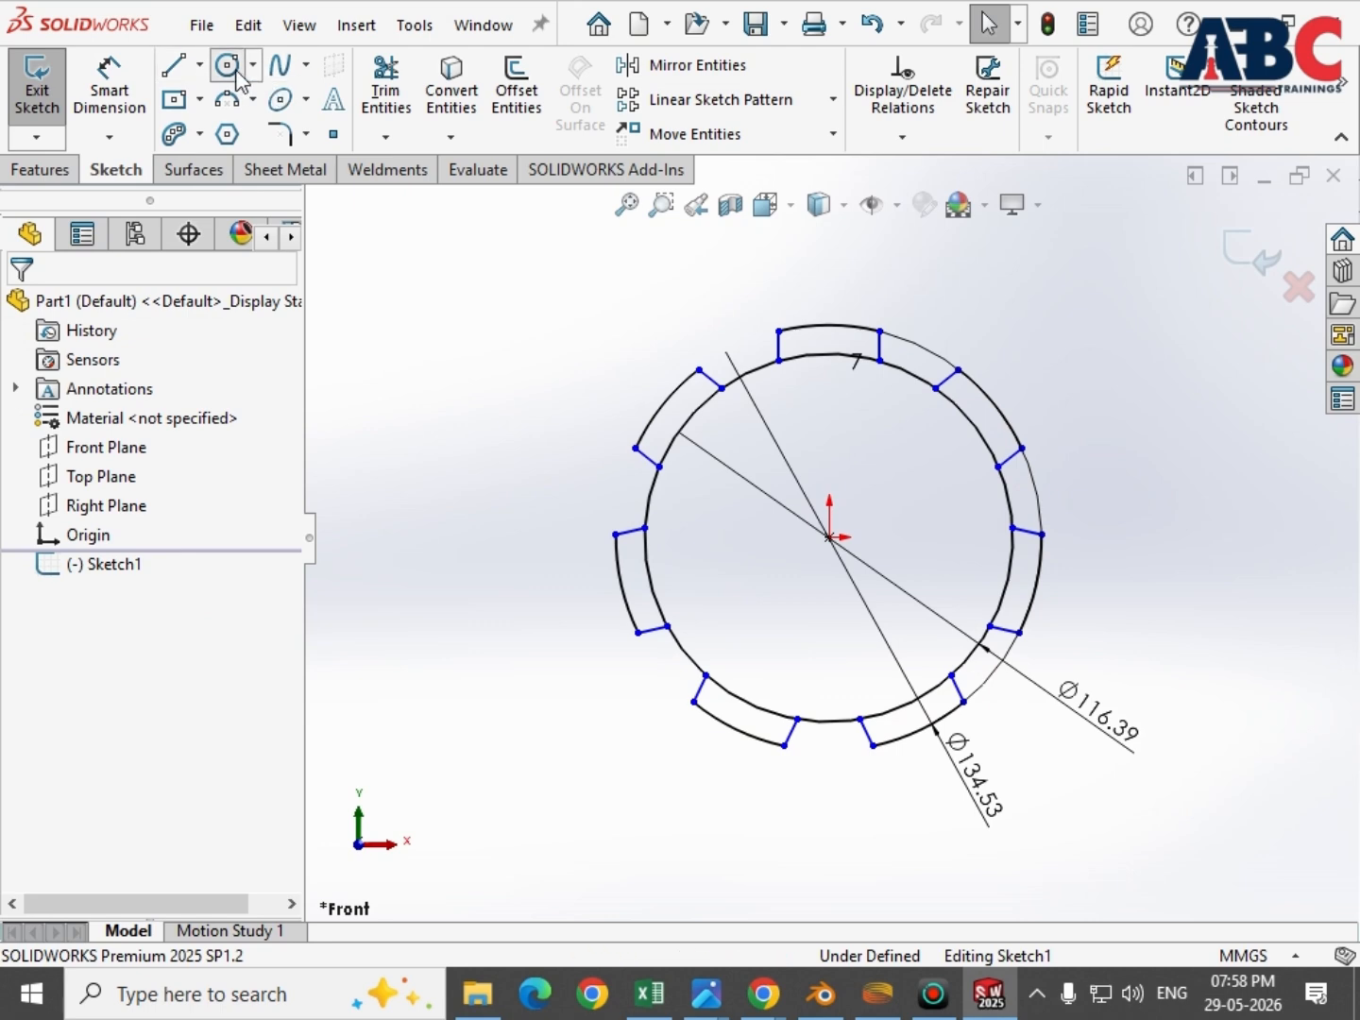
{"action": "left_click", "coordinate": [829, 537]}
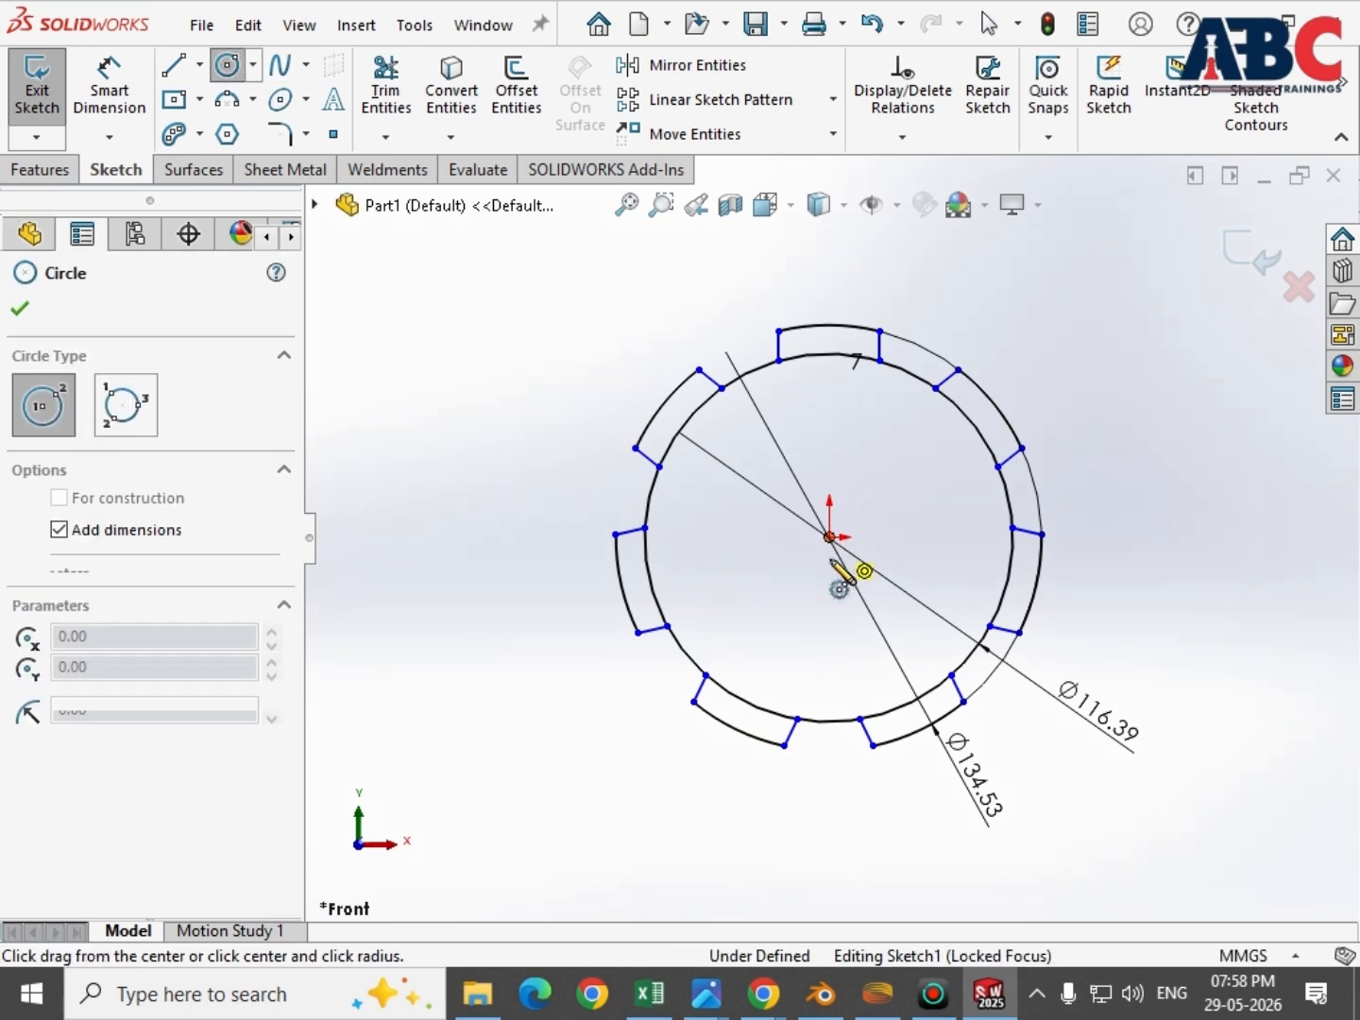
{"action": "left_click", "coordinate": [872, 617]}
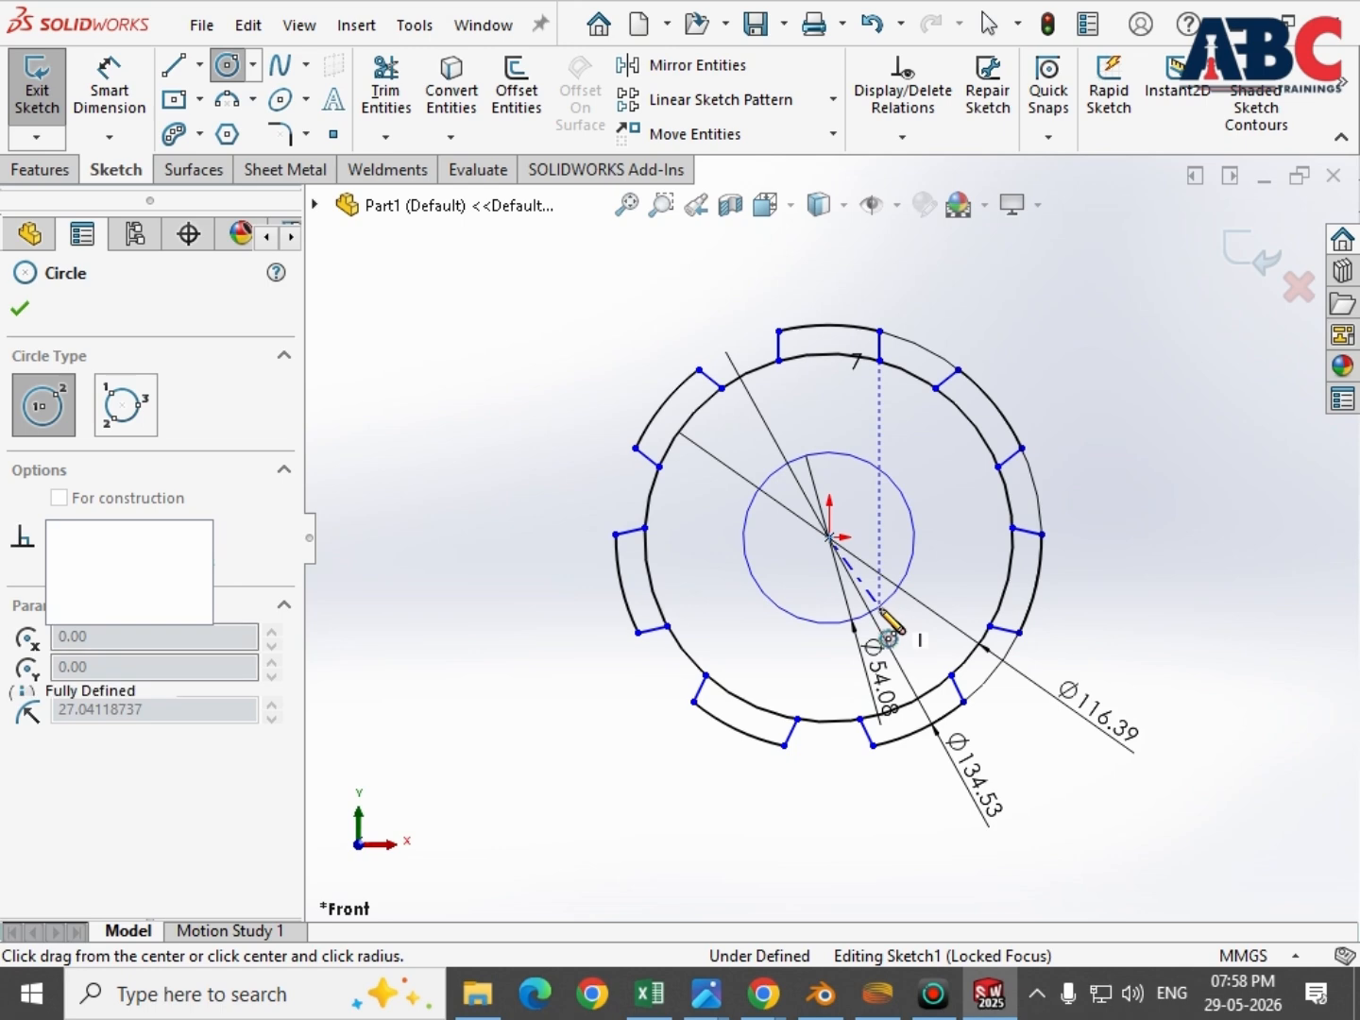
{"action": "key", "text": "Escape"}
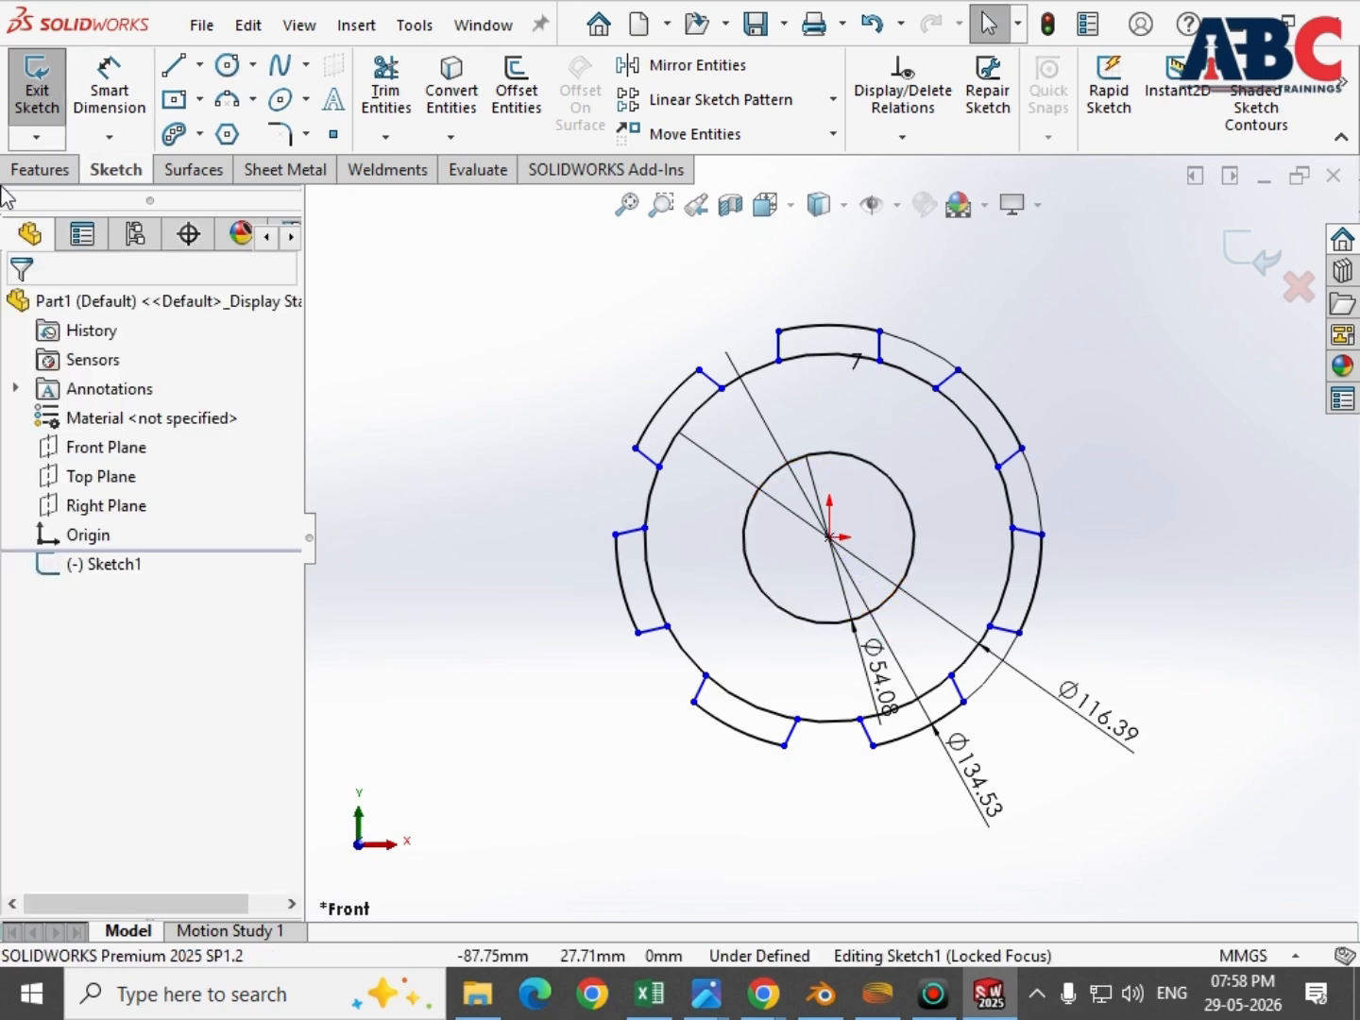
Step: Extrude the ring between the two inner circles and all seven tooth regions as a 10 mm blind boss from the sketch plane
{"action": "left_click", "coordinate": [28, 168]}
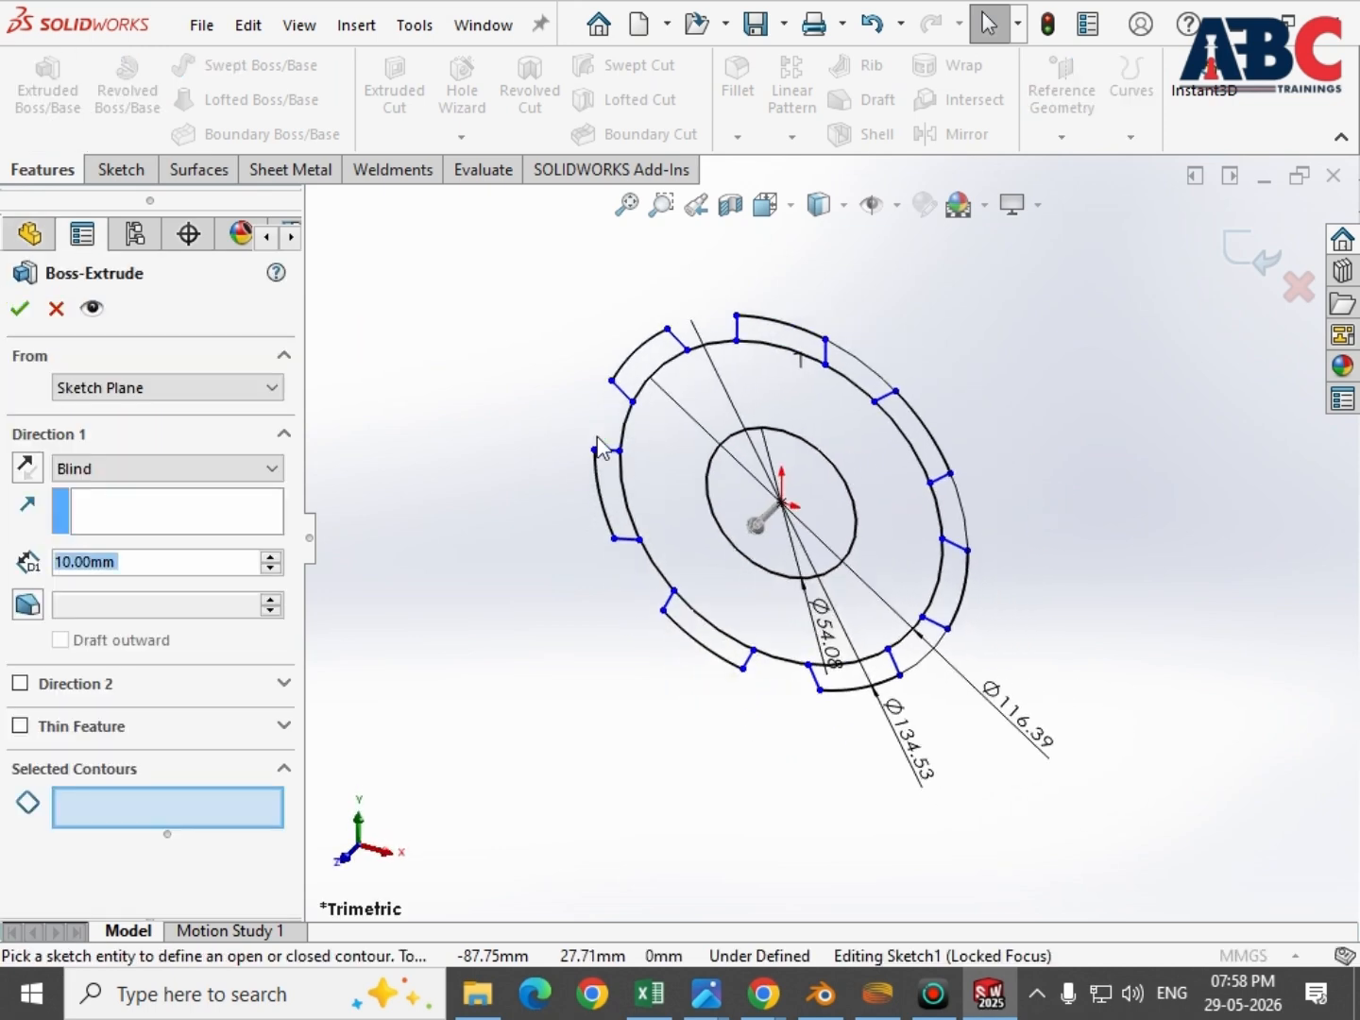
{"action": "left_click", "coordinate": [680, 413]}
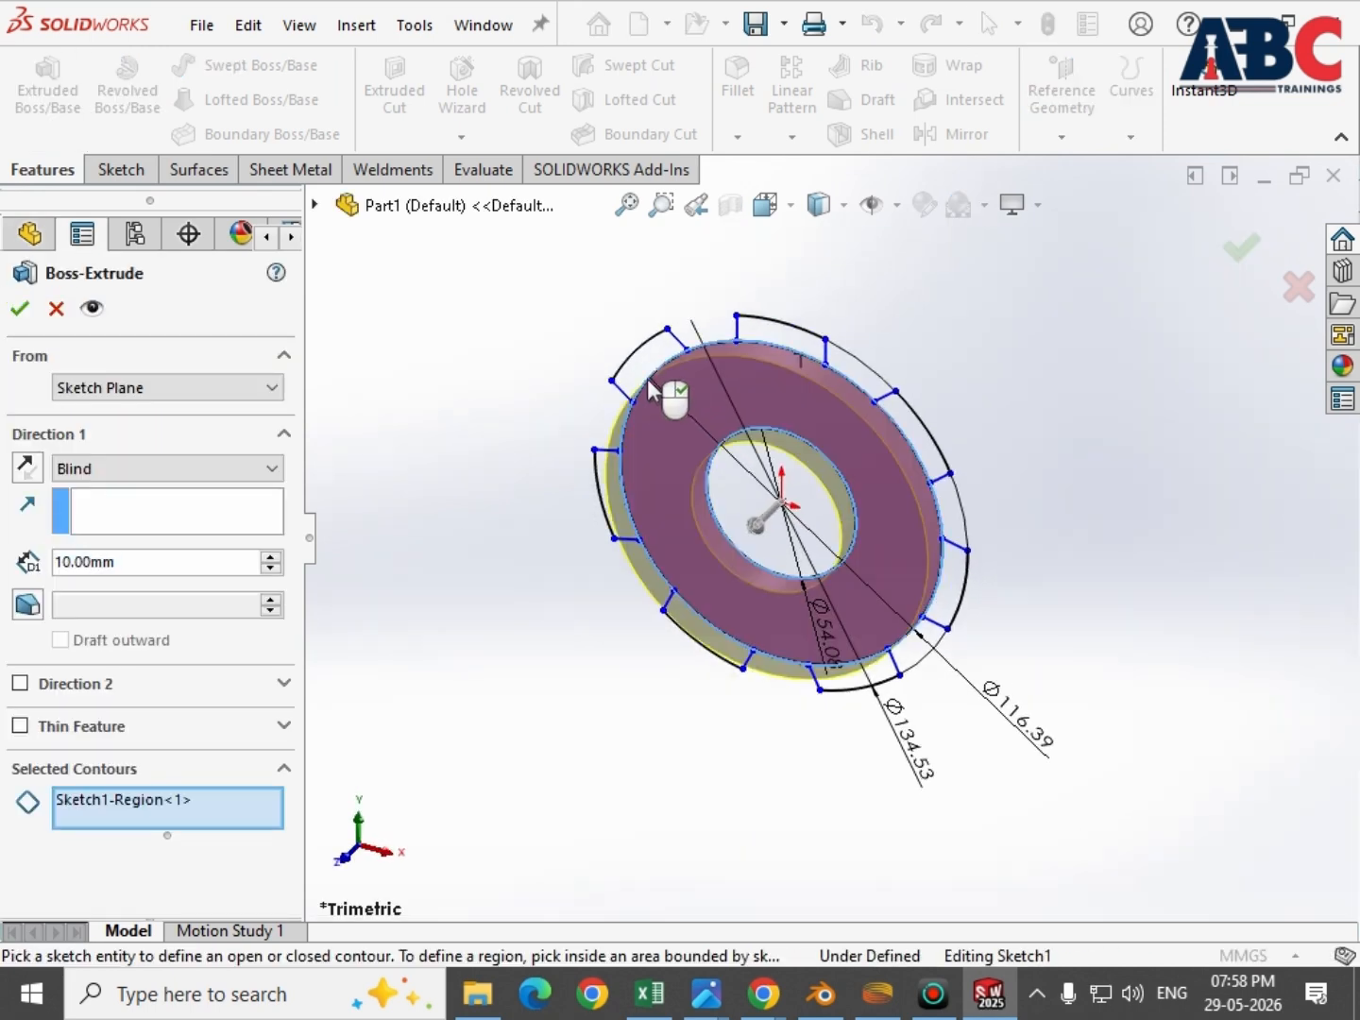
{"action": "left_click", "coordinate": [673, 383]}
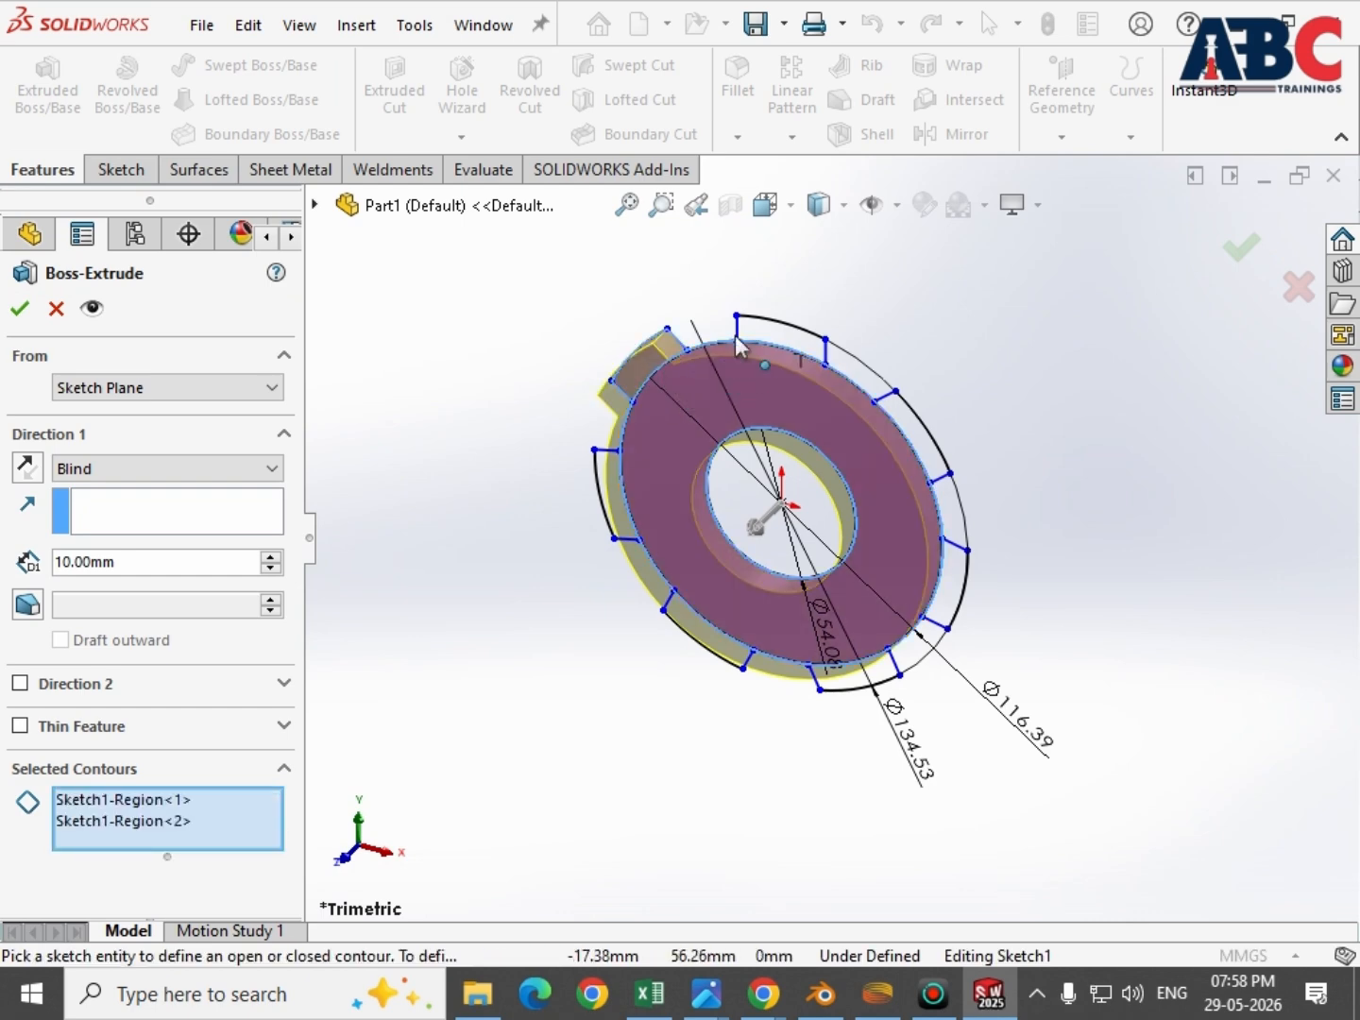
{"action": "left_click", "coordinate": [803, 344]}
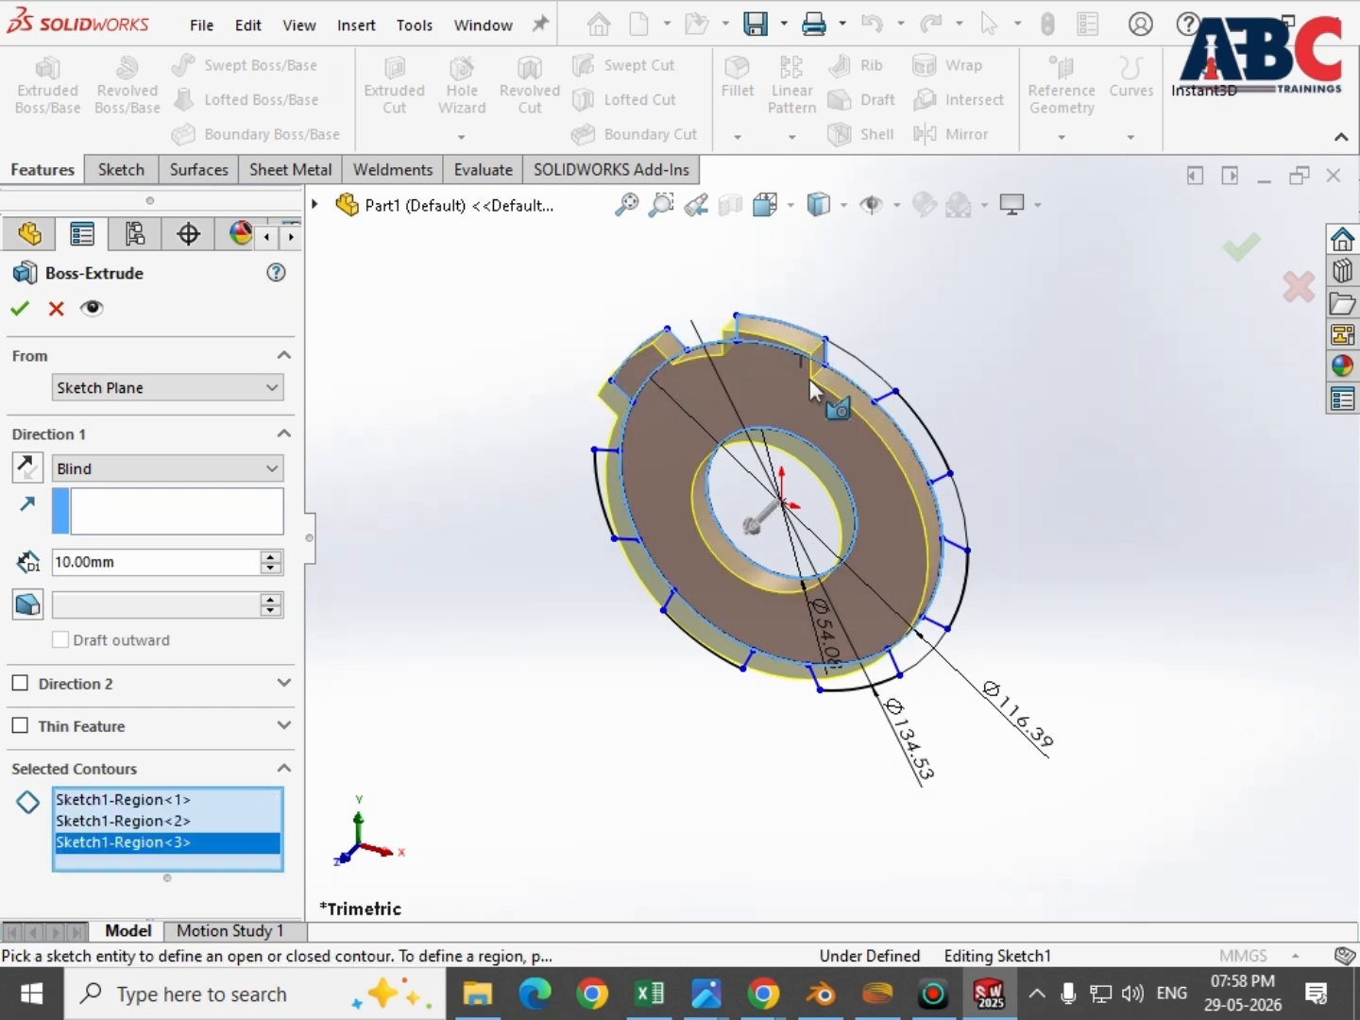
{"action": "left_click", "coordinate": [928, 440]}
{"action": "left_click", "coordinate": [955, 634]}
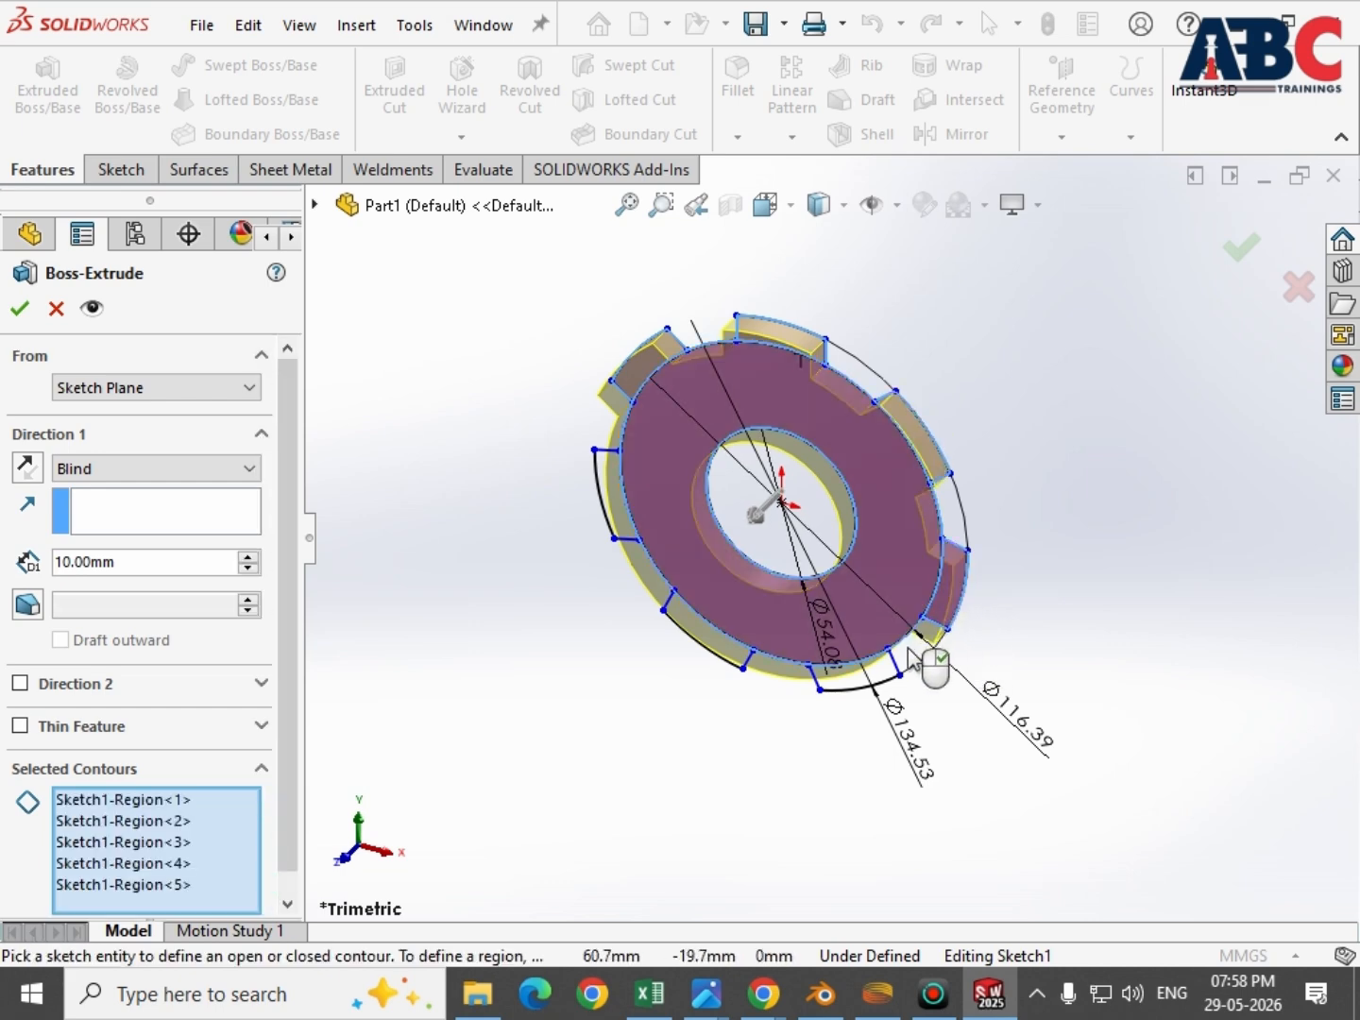
{"action": "left_click", "coordinate": [861, 687]}
{"action": "middle_click_drag", "start_coordinate": [861, 687], "coordinate": [1007, 513]}
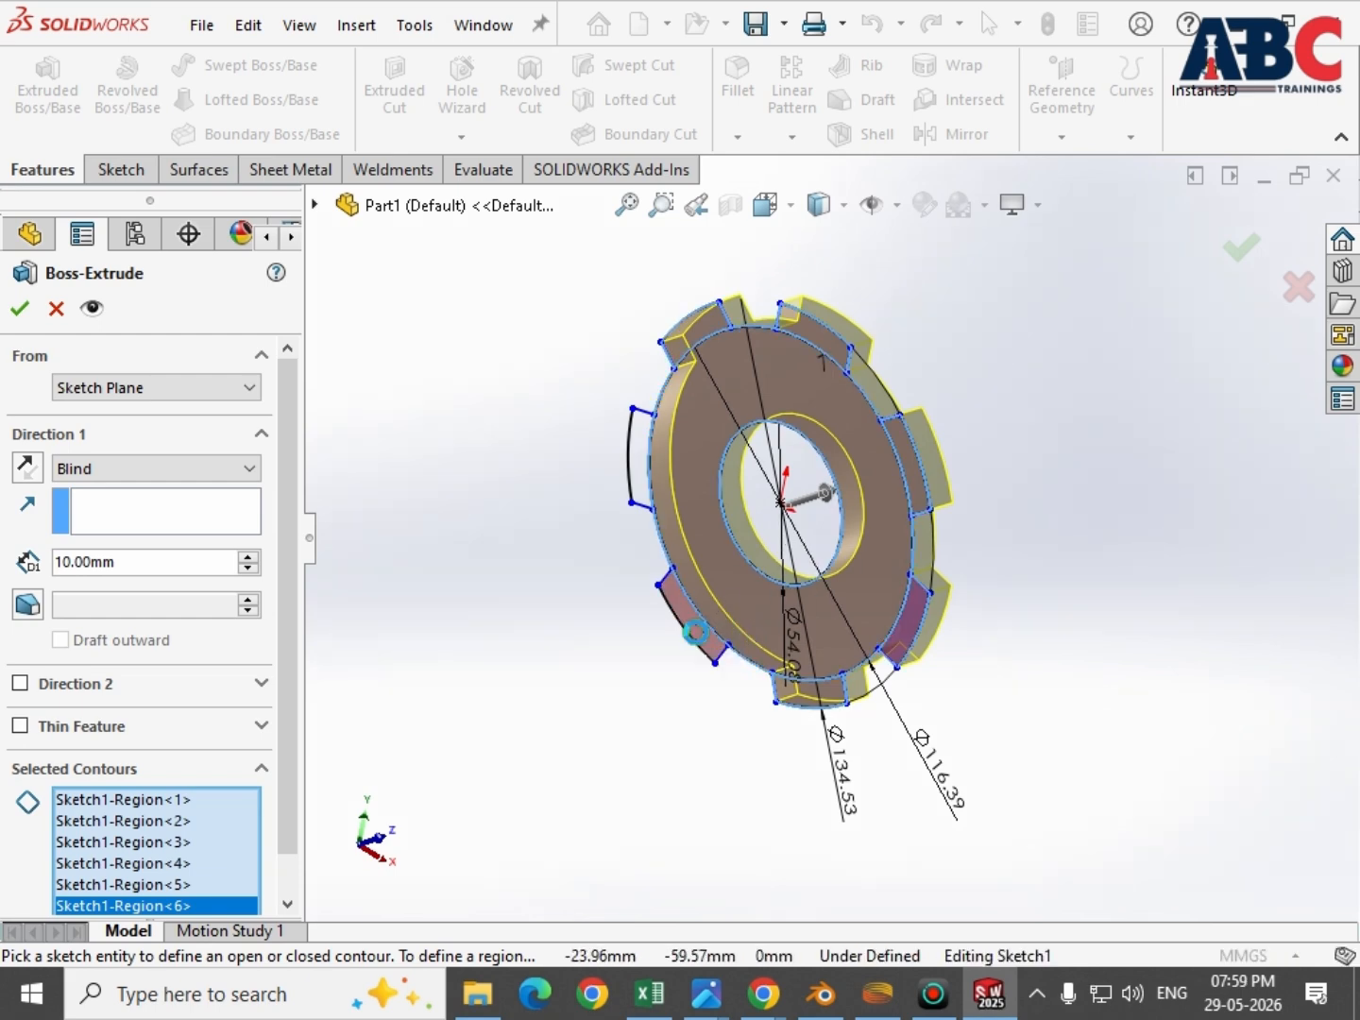
{"action": "left_click", "coordinate": [711, 638]}
{"action": "left_click", "coordinate": [633, 479]}
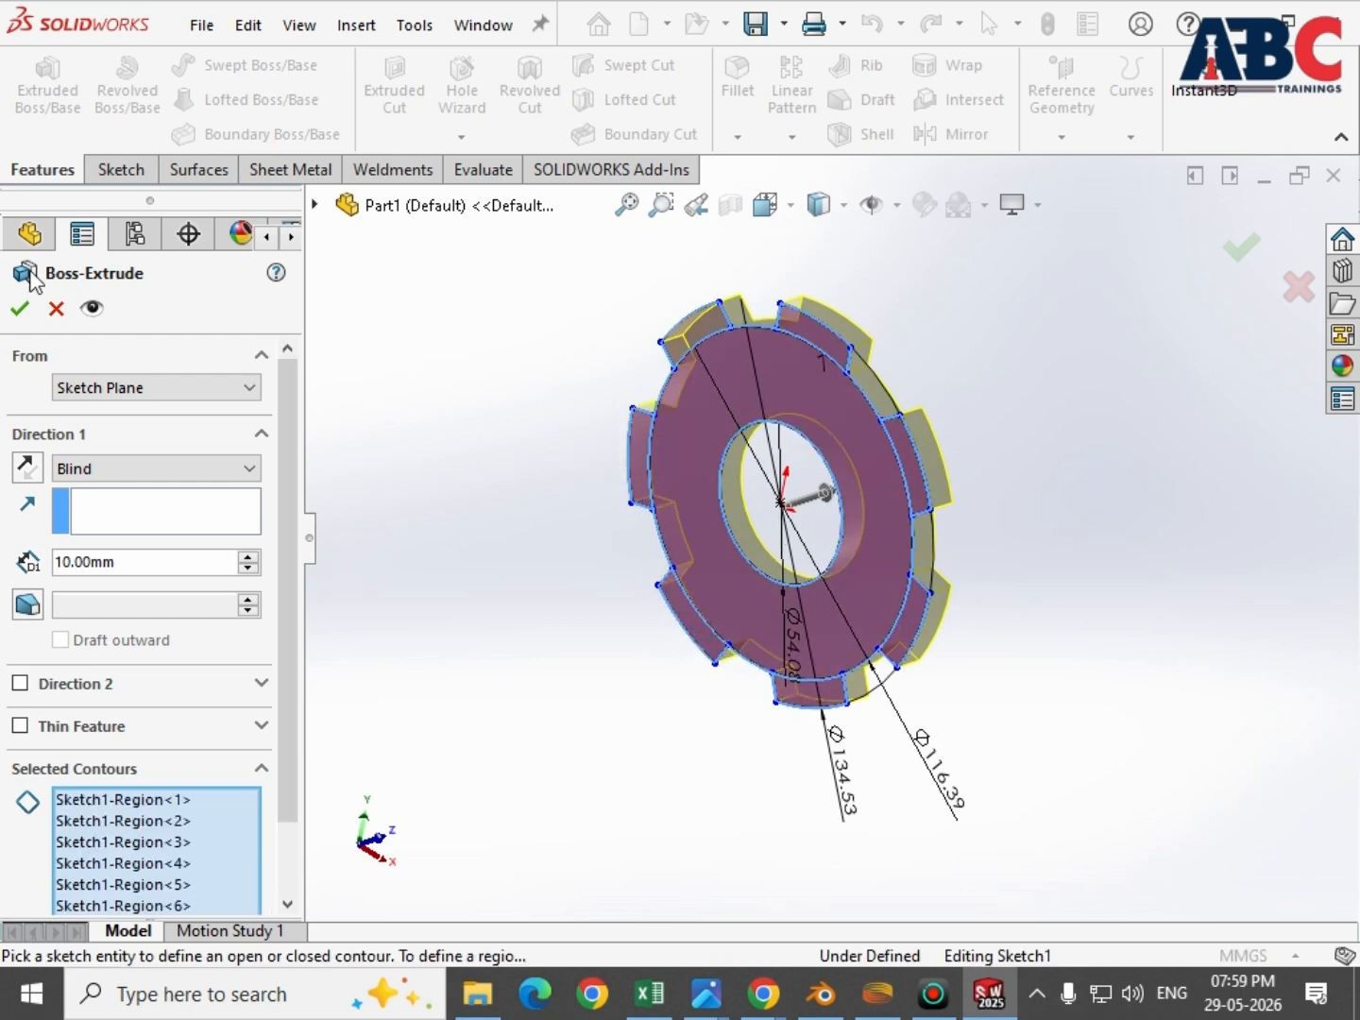
{"action": "left_click", "coordinate": [19, 310]}
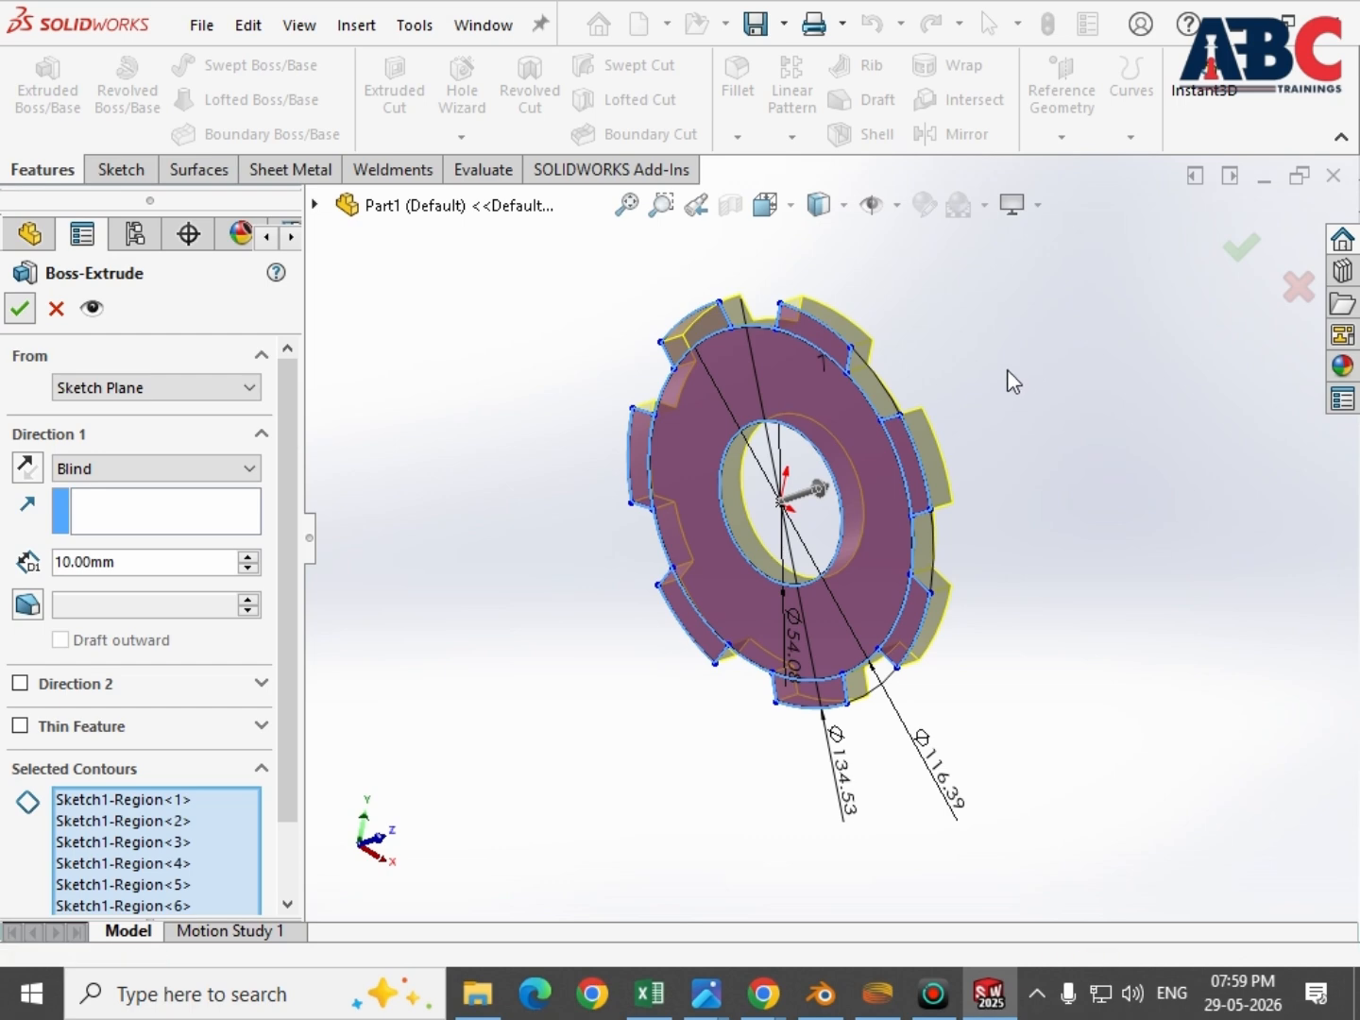
Step: Export all bodies of the part to the Downloads folder as an STL file named GEAR 73
{"action": "middle_click_drag", "start_coordinate": [953, 310], "coordinate": [812, 534]}
{"action": "left_click", "coordinate": [221, 27]}
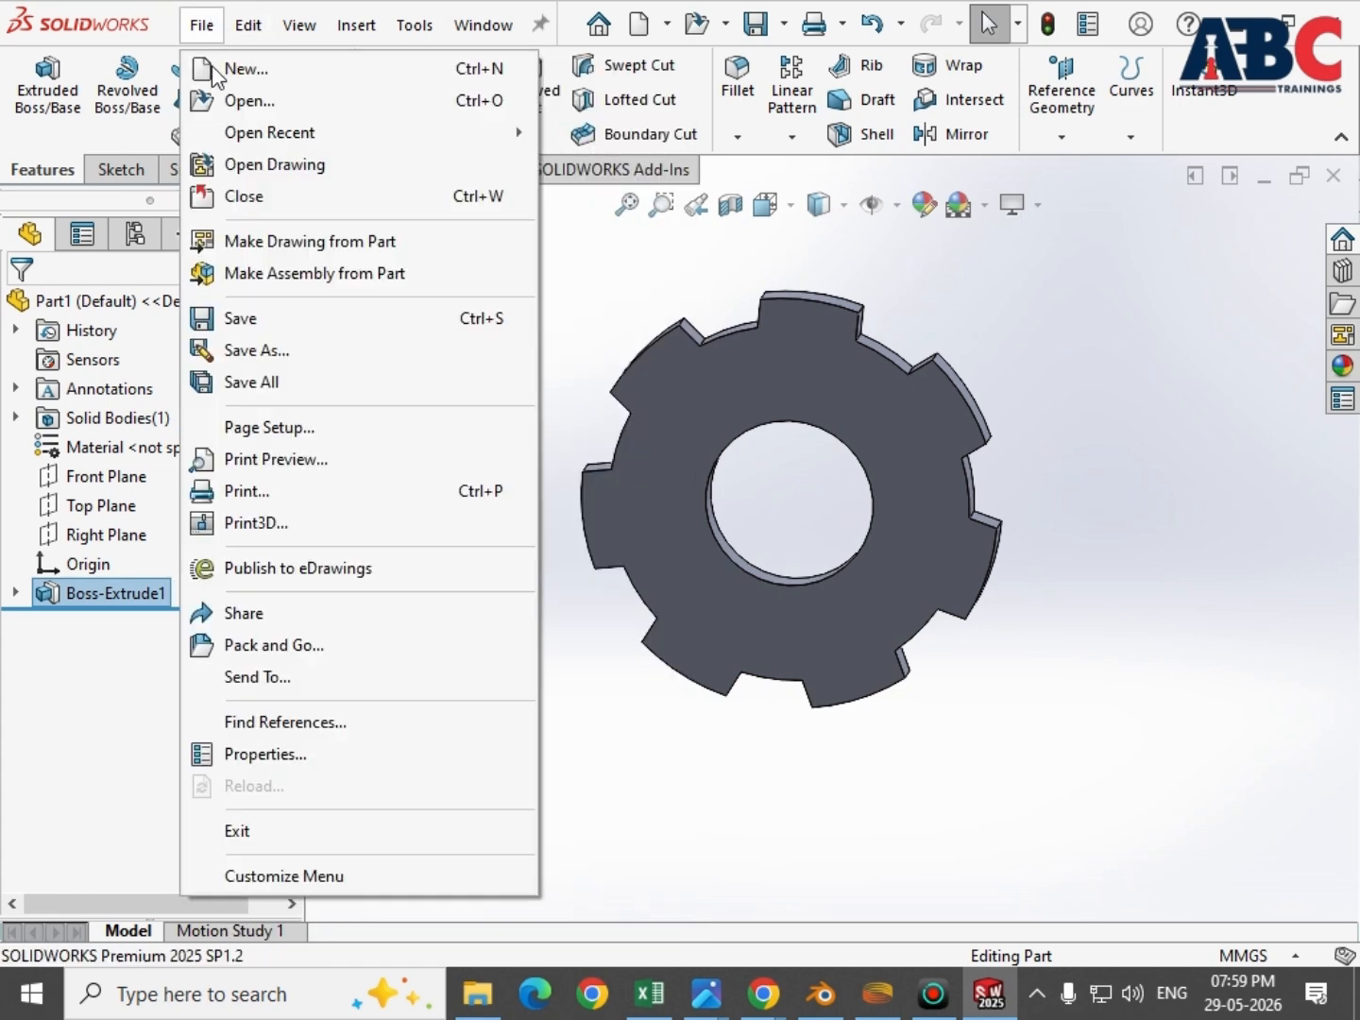
{"action": "left_click", "coordinate": [343, 353]}
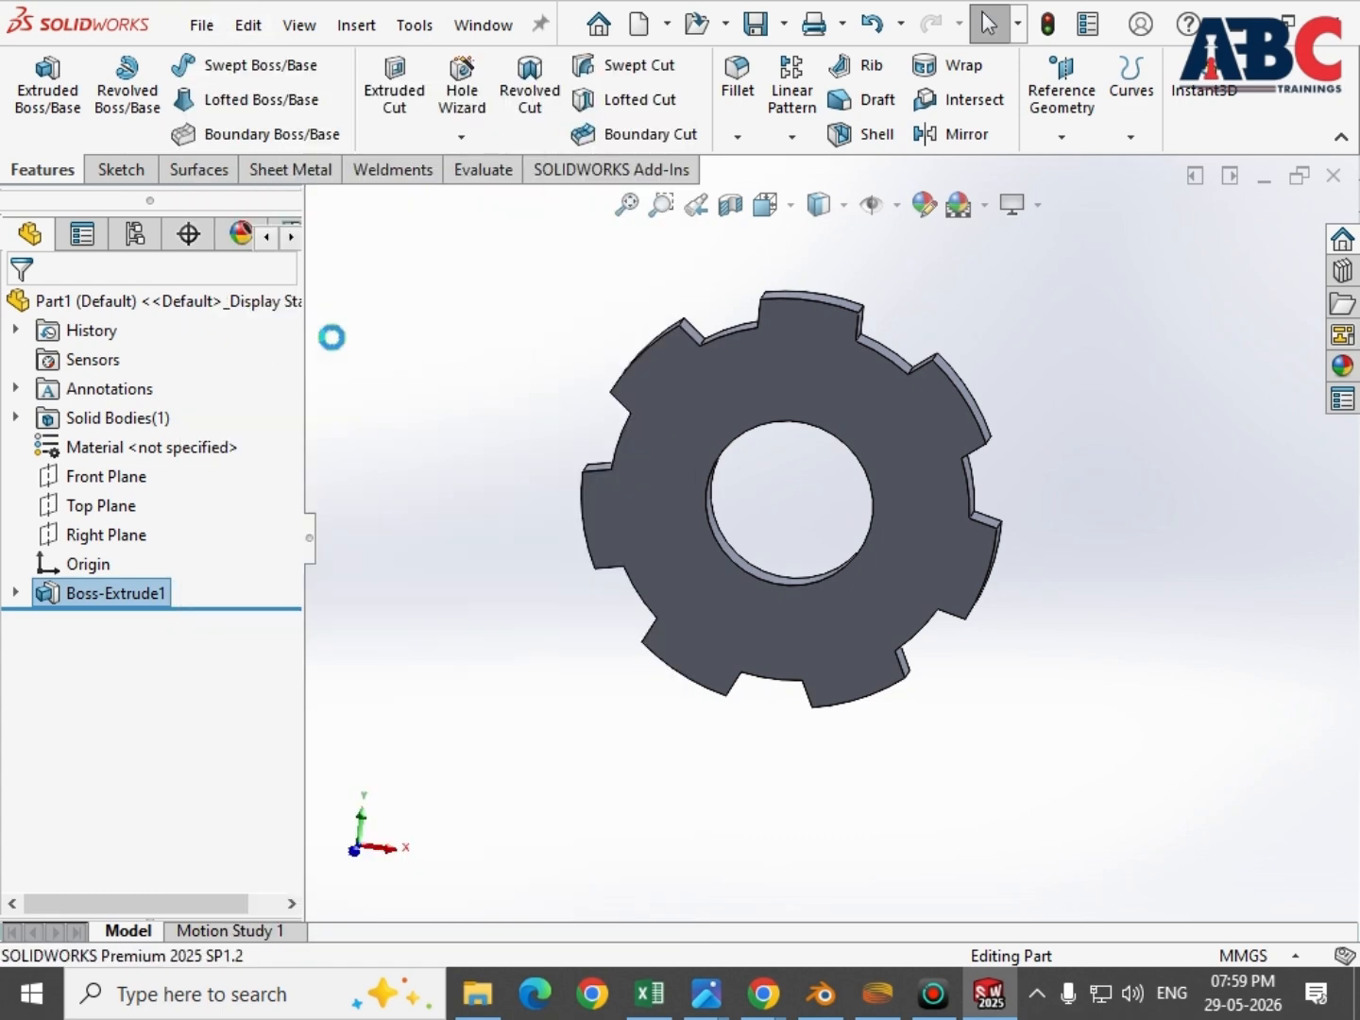
{"action": "key", "text": "ctrl+s"}
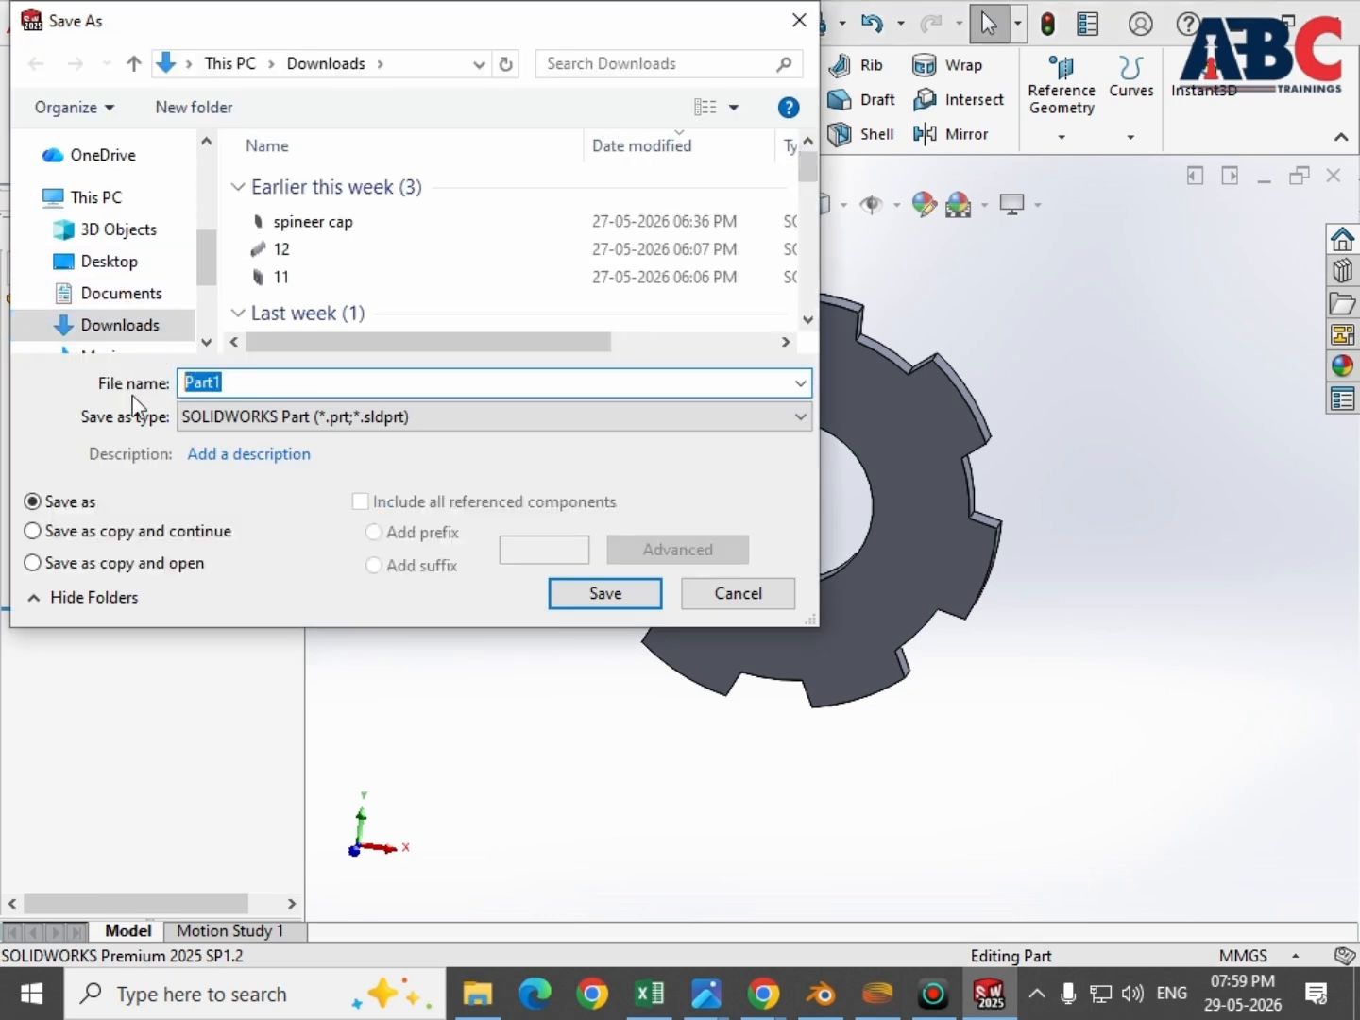
{"action": "key", "text": "BackSpace"}
{"action": "type", "text": "GE"}
{"action": "left_click", "coordinate": [416, 416]}
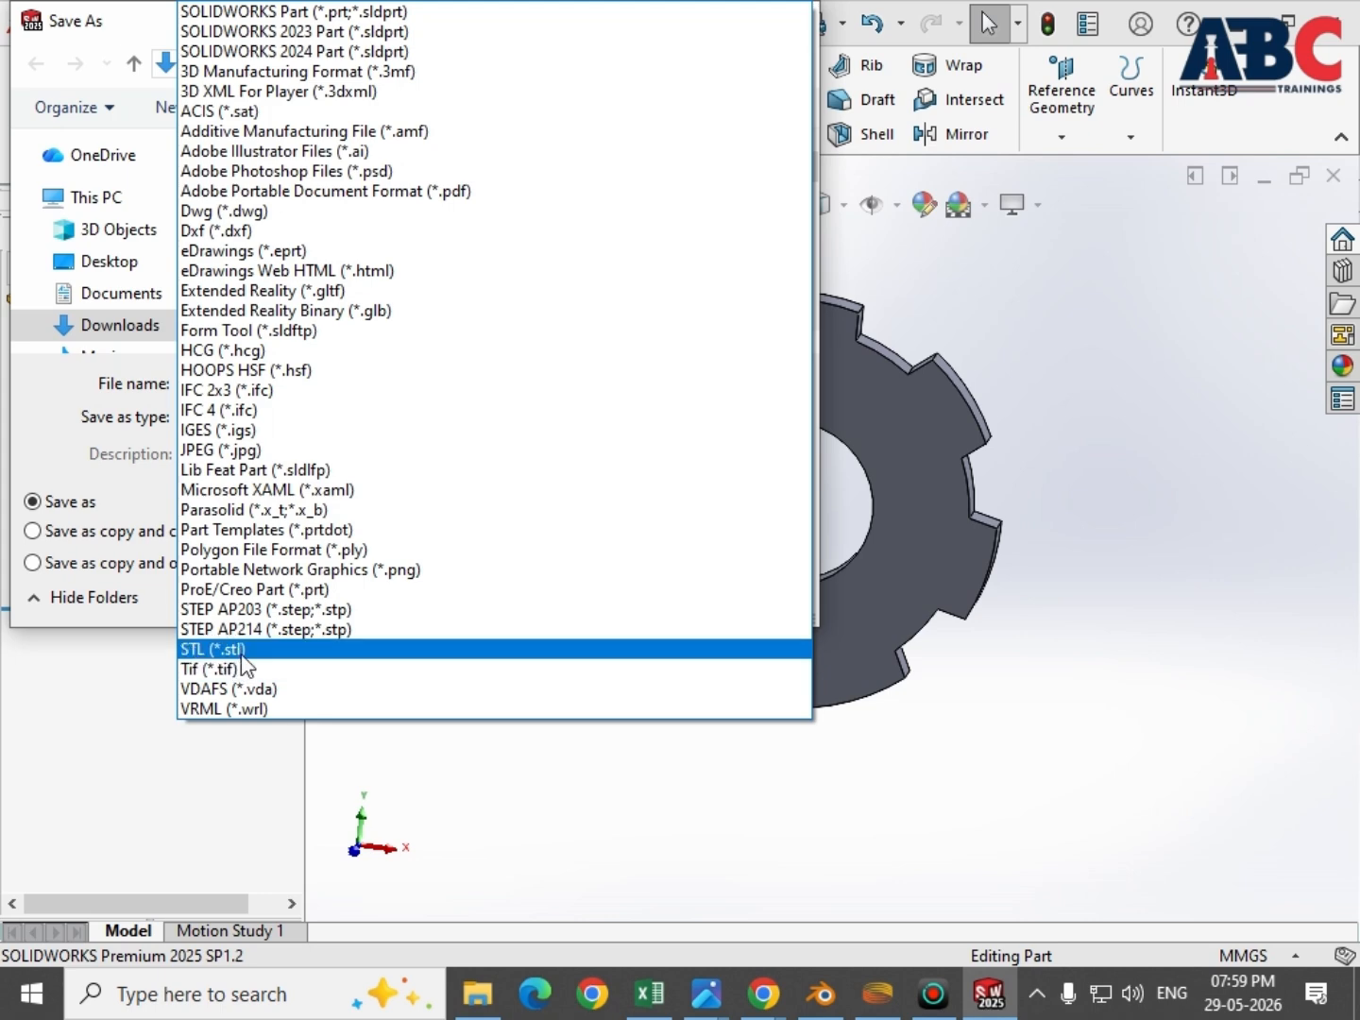
{"action": "left_click", "coordinate": [243, 651]}
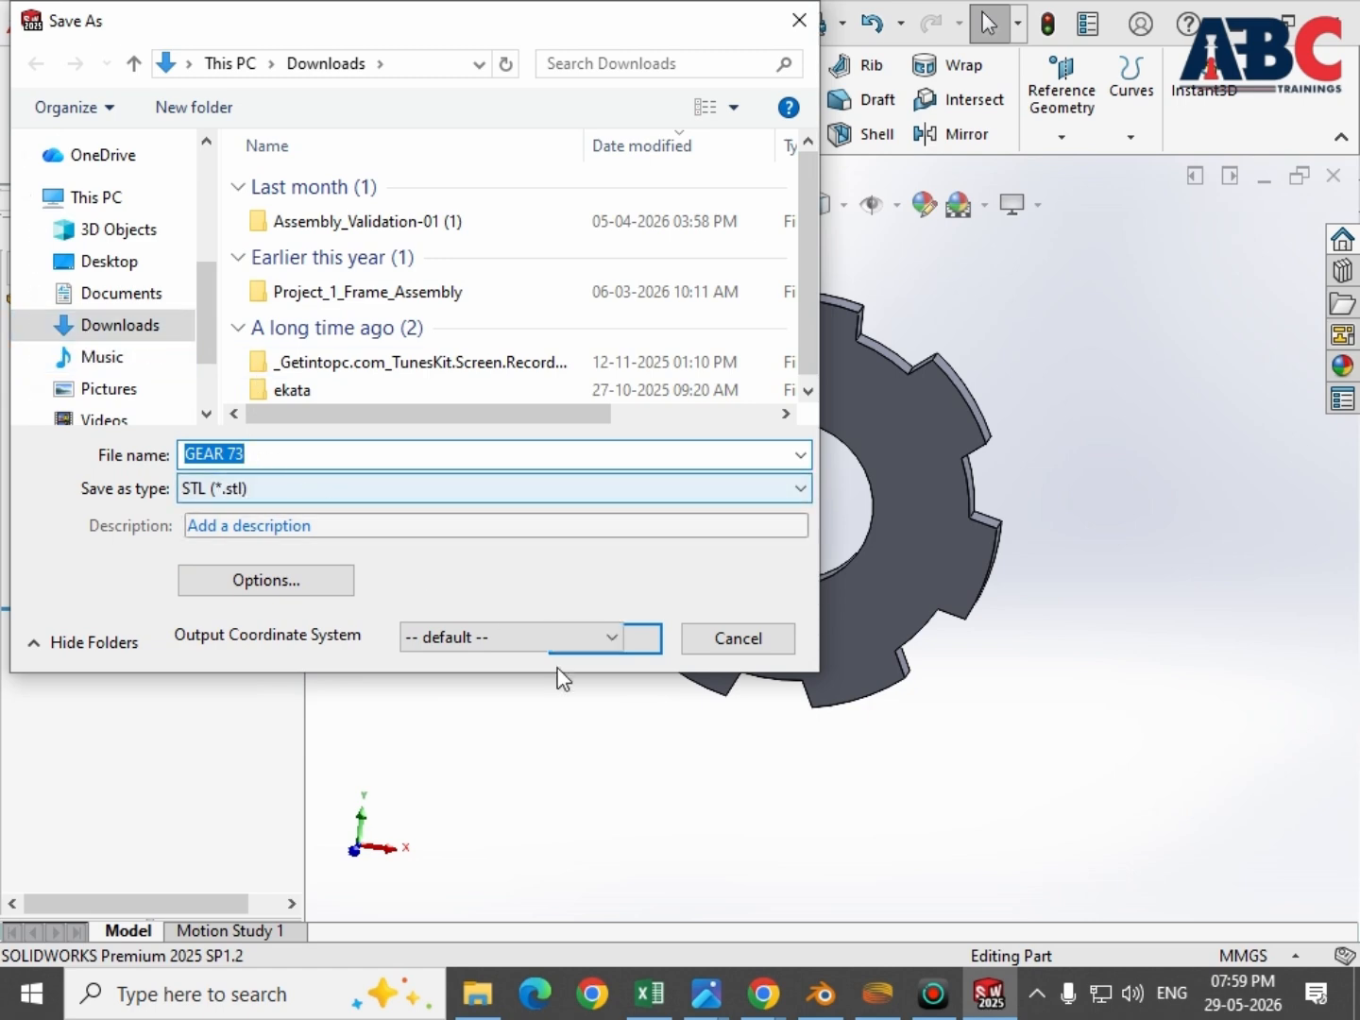
{"action": "left_click", "coordinate": [606, 639]}
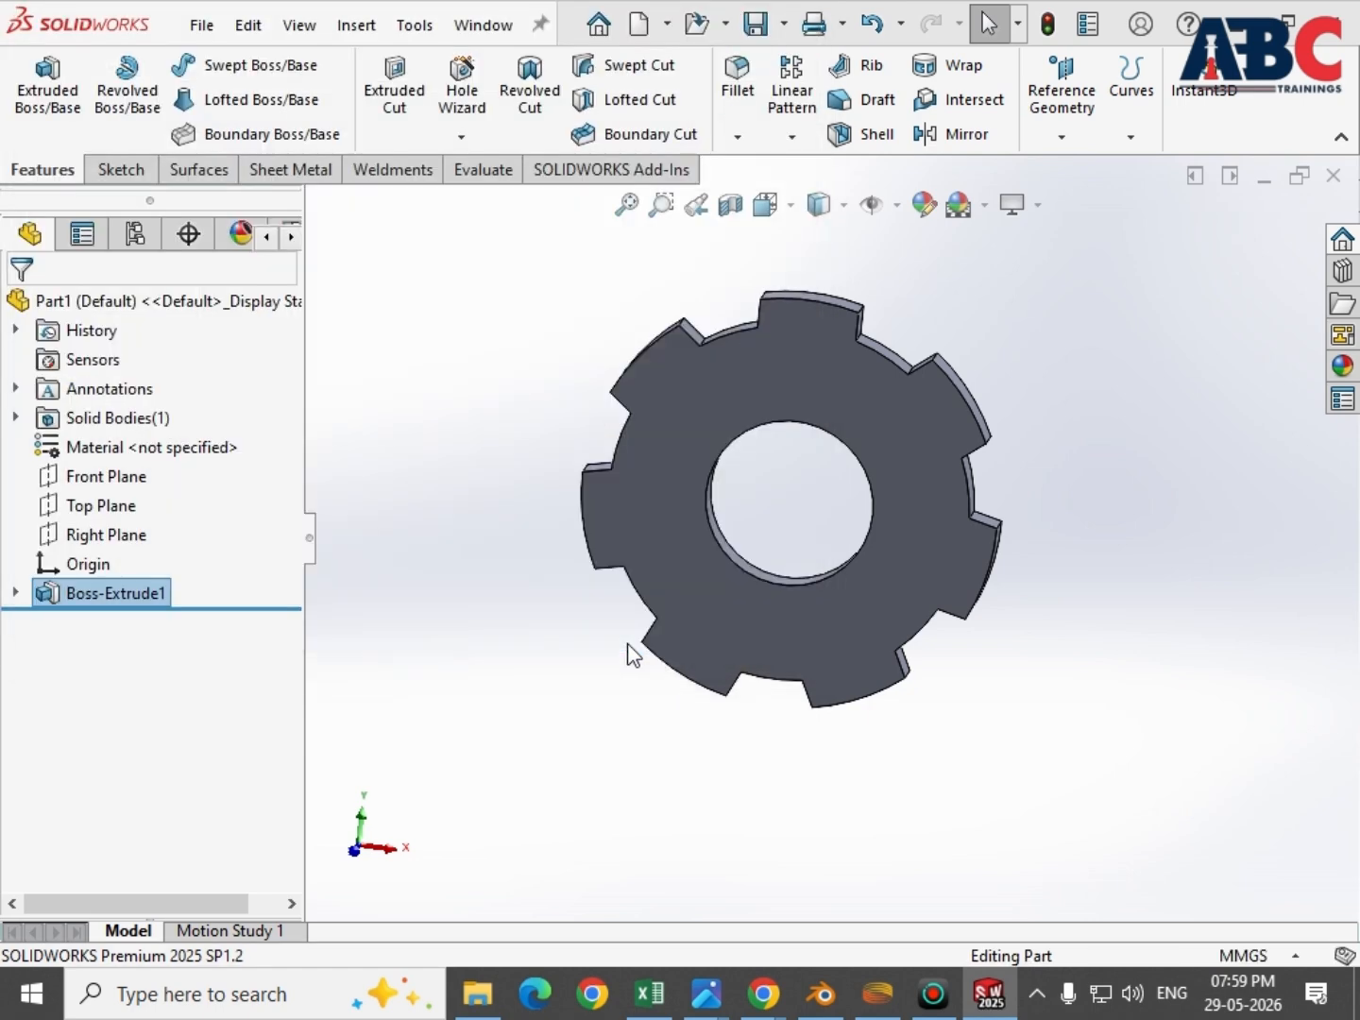
{"action": "left_click", "coordinate": [743, 537]}
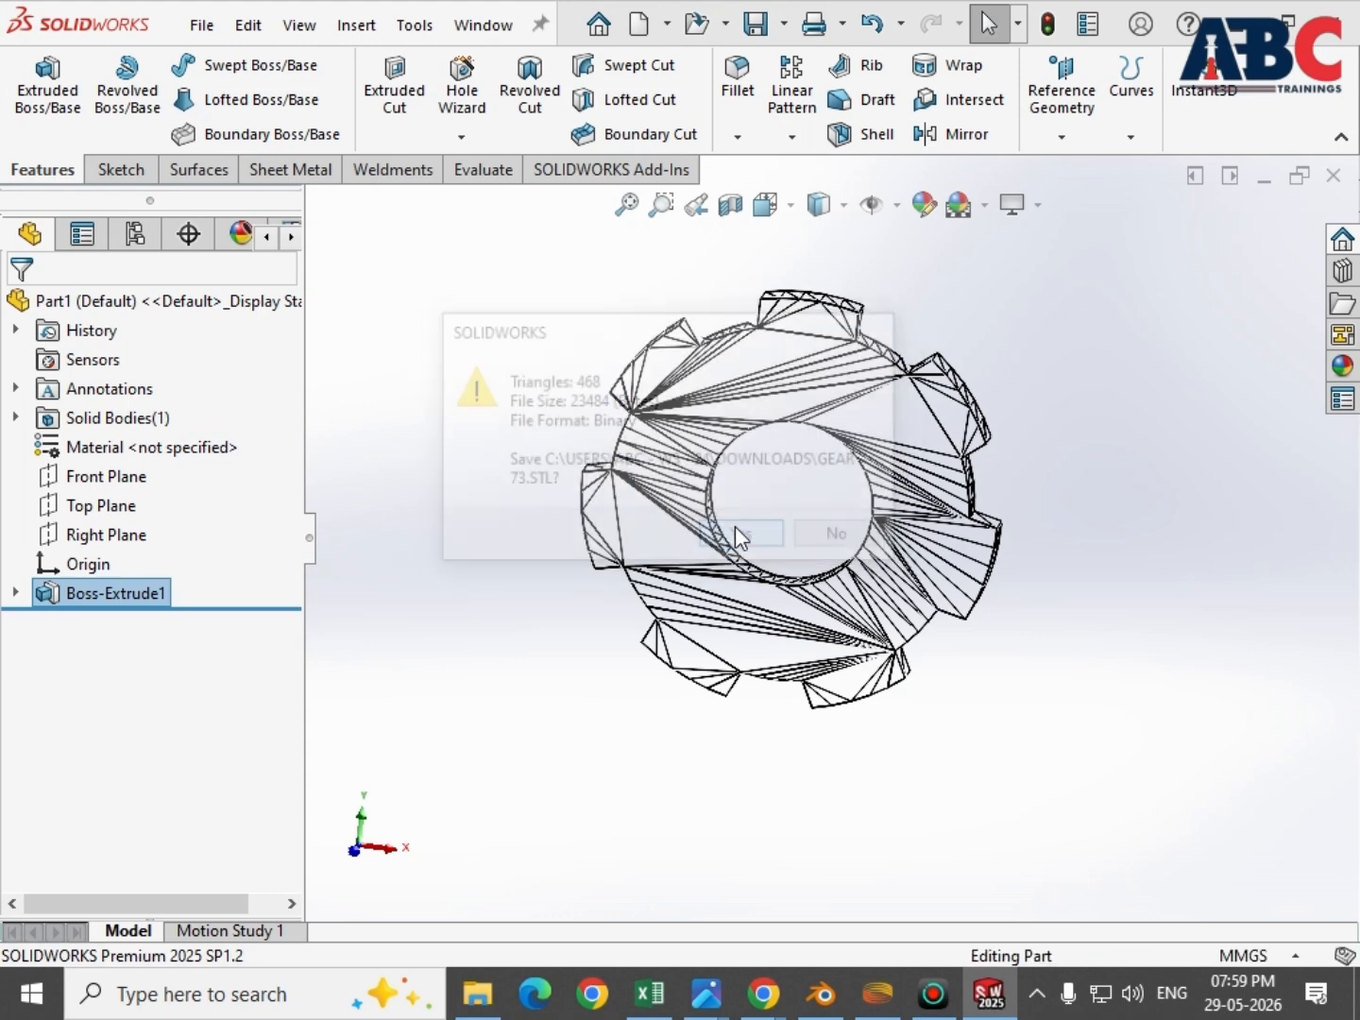
{"action": "left_click", "coordinate": [785, 466]}
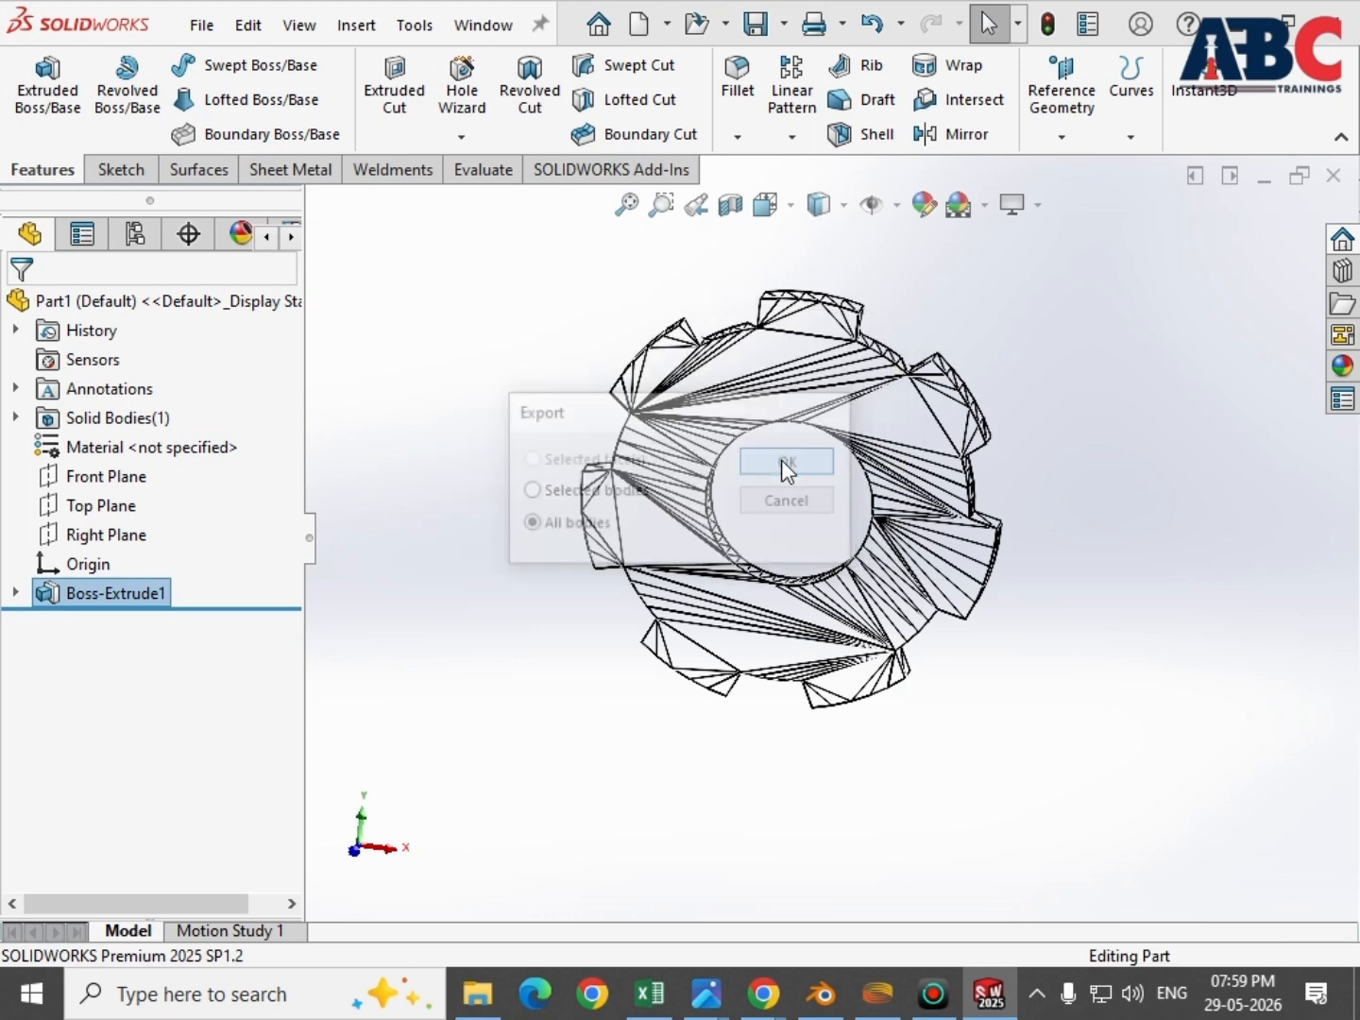
Step: Switch to Blender, start a new General file and delete the default cube
{"action": "middle_click_drag", "start_coordinate": [862, 535], "coordinate": [623, 492]}
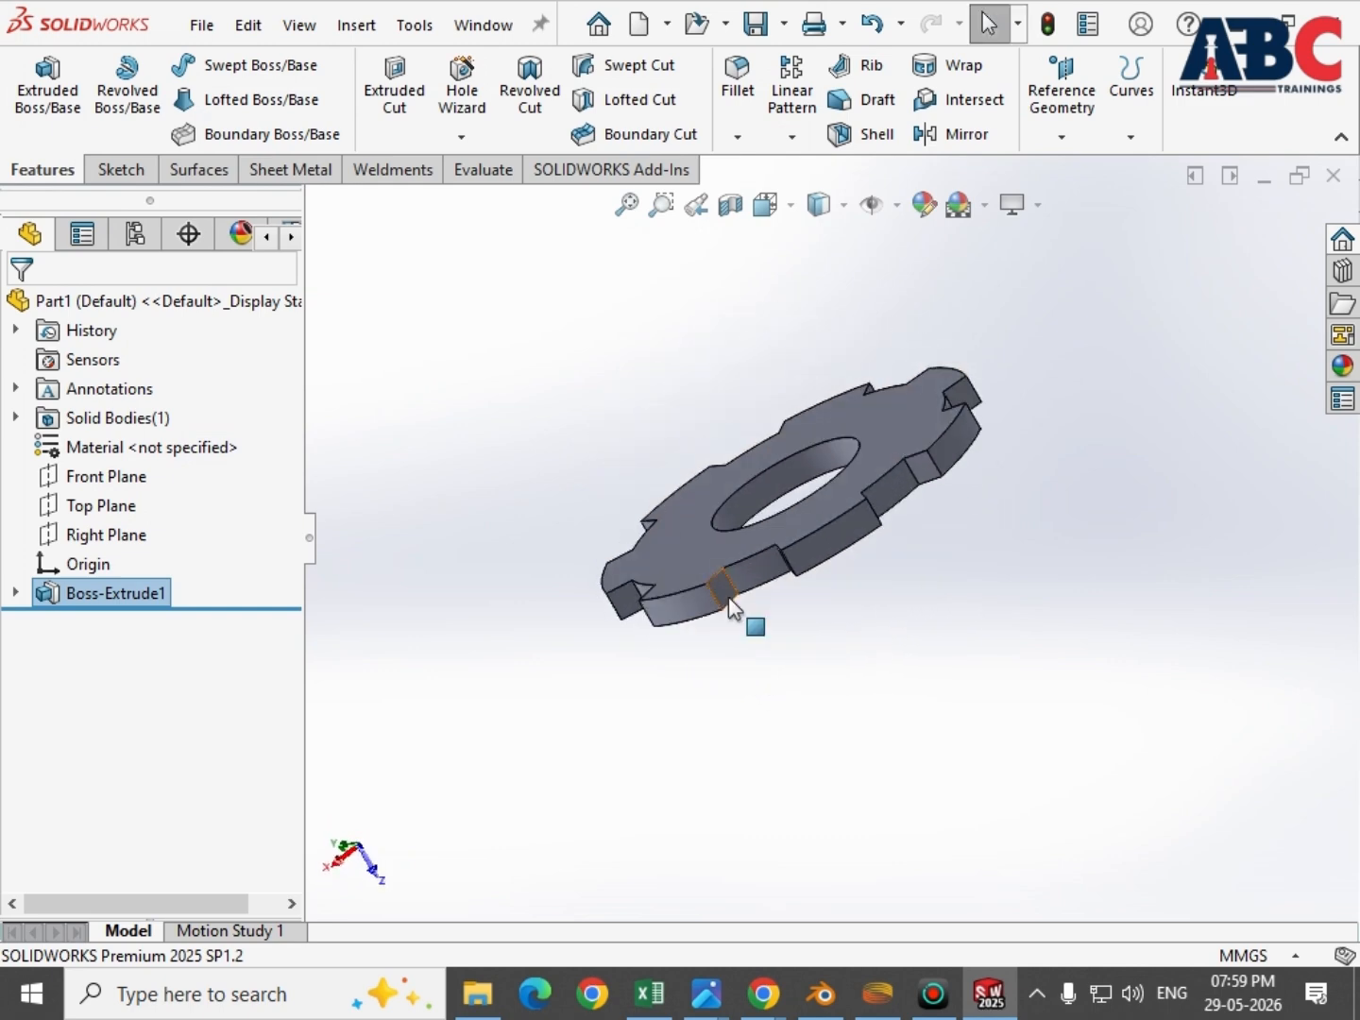
{"action": "left_click", "coordinate": [820, 999]}
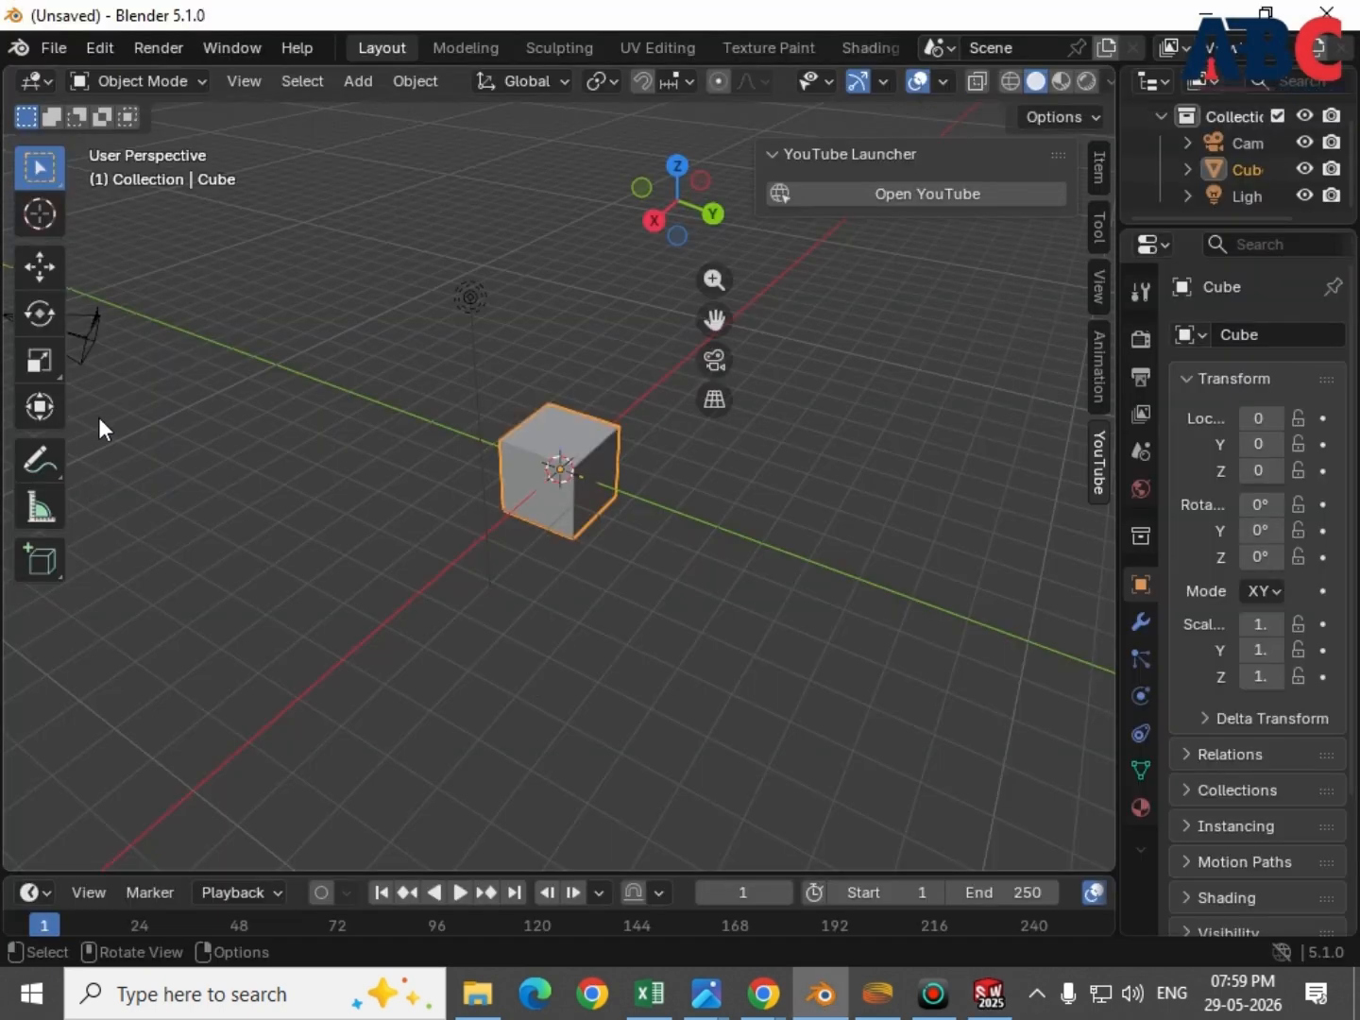
{"action": "left_click", "coordinate": [54, 40]}
{"action": "mouse_move", "coordinate": [95, 85]}
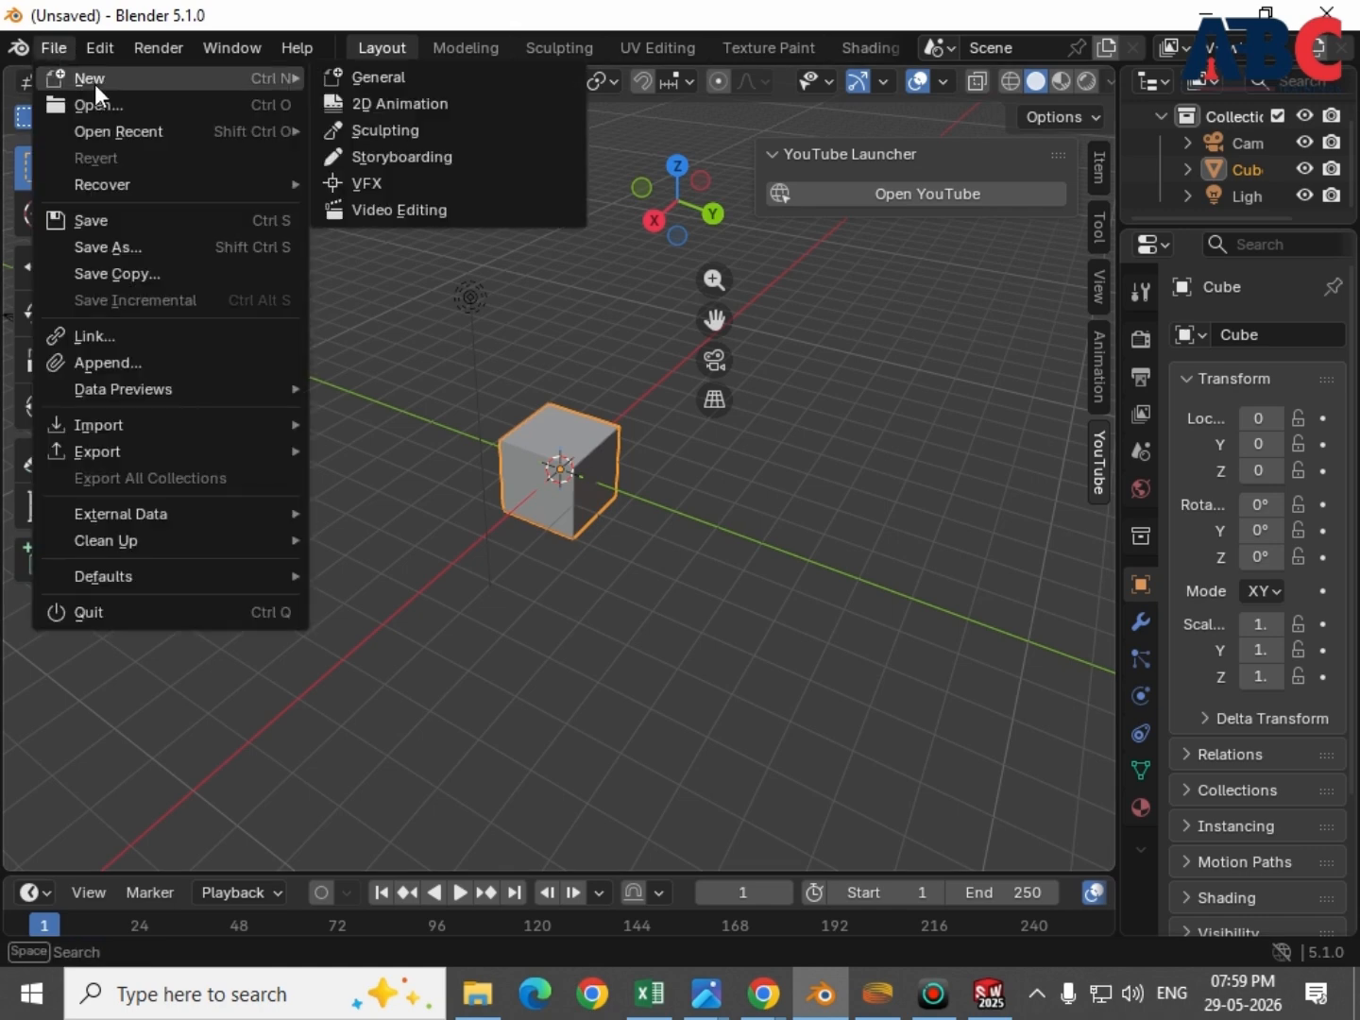
{"action": "left_click", "coordinate": [381, 73]}
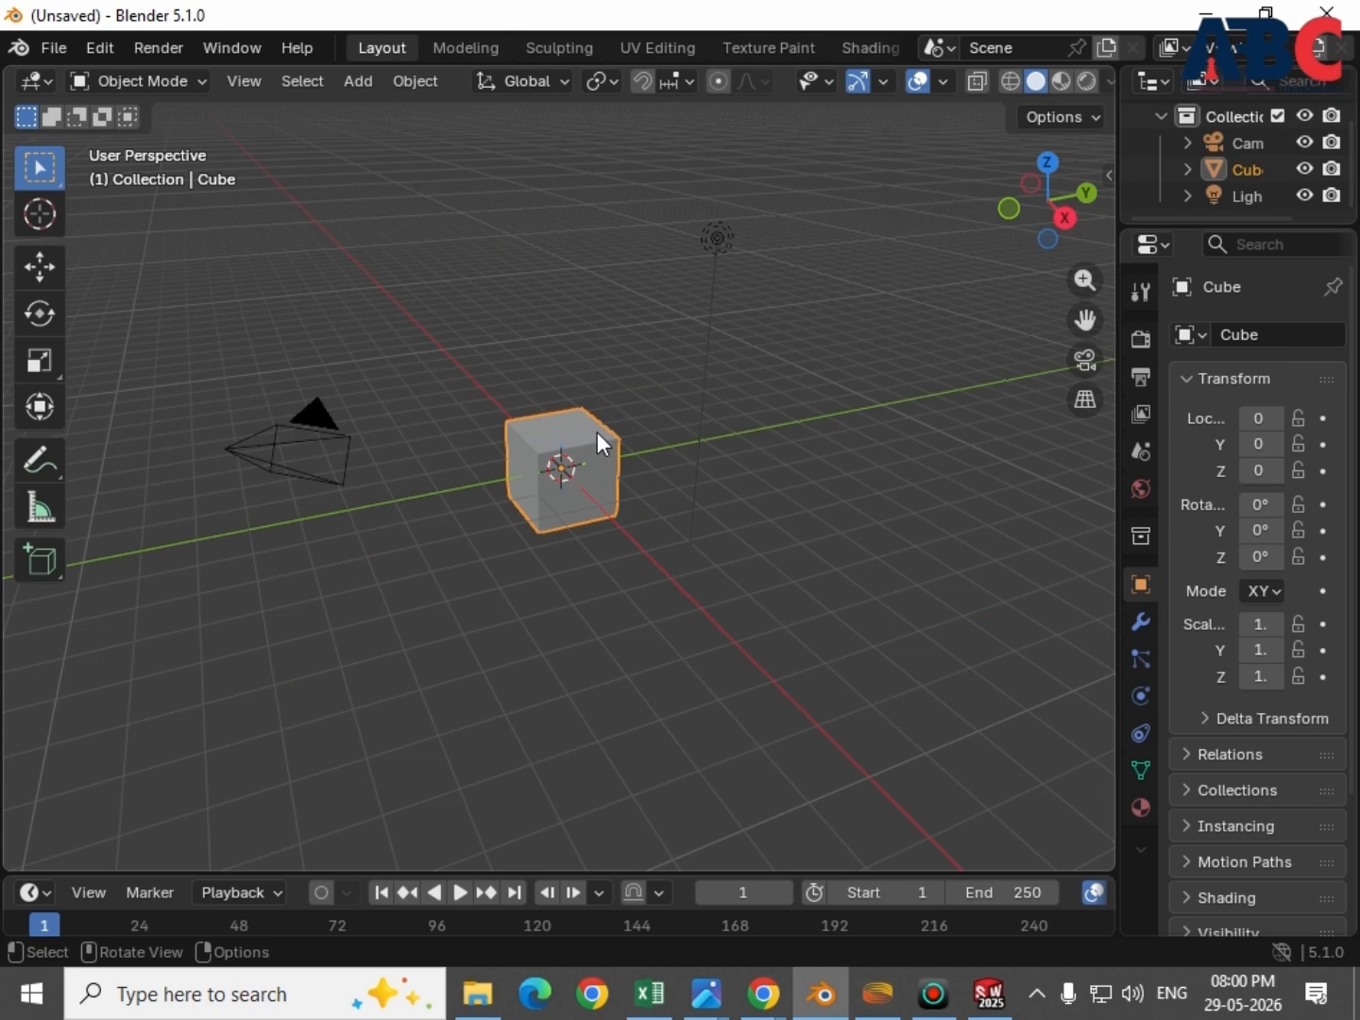
{"action": "key", "text": "Delete"}
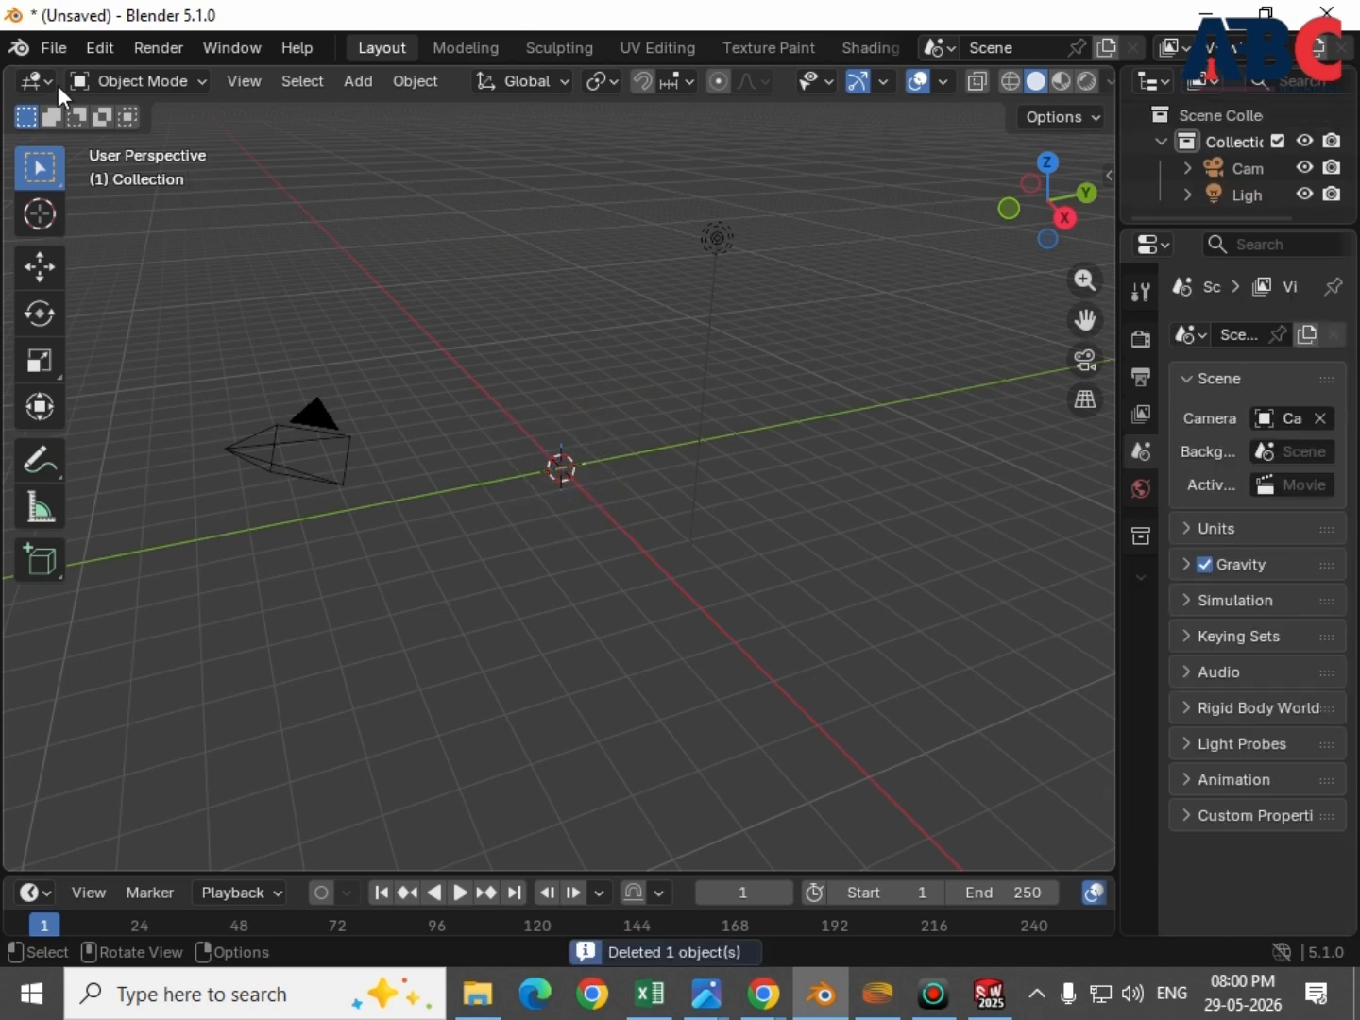
Step: Import GEAR 73.STL from the Downloads folder into the scene
{"action": "left_click", "coordinate": [52, 45]}
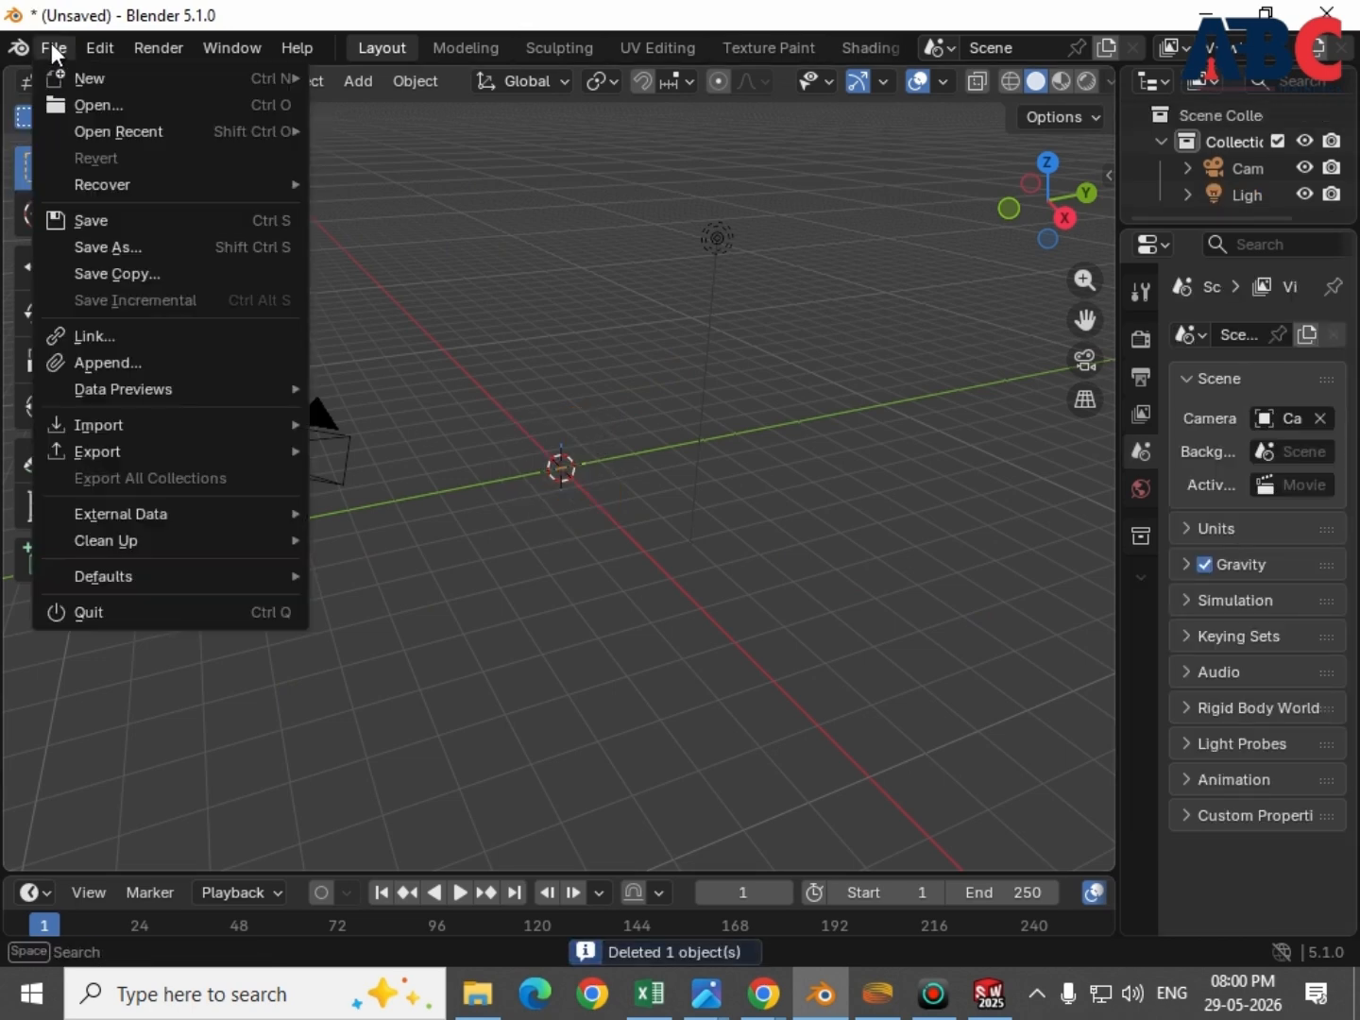
{"action": "mouse_move", "coordinate": [139, 438]}
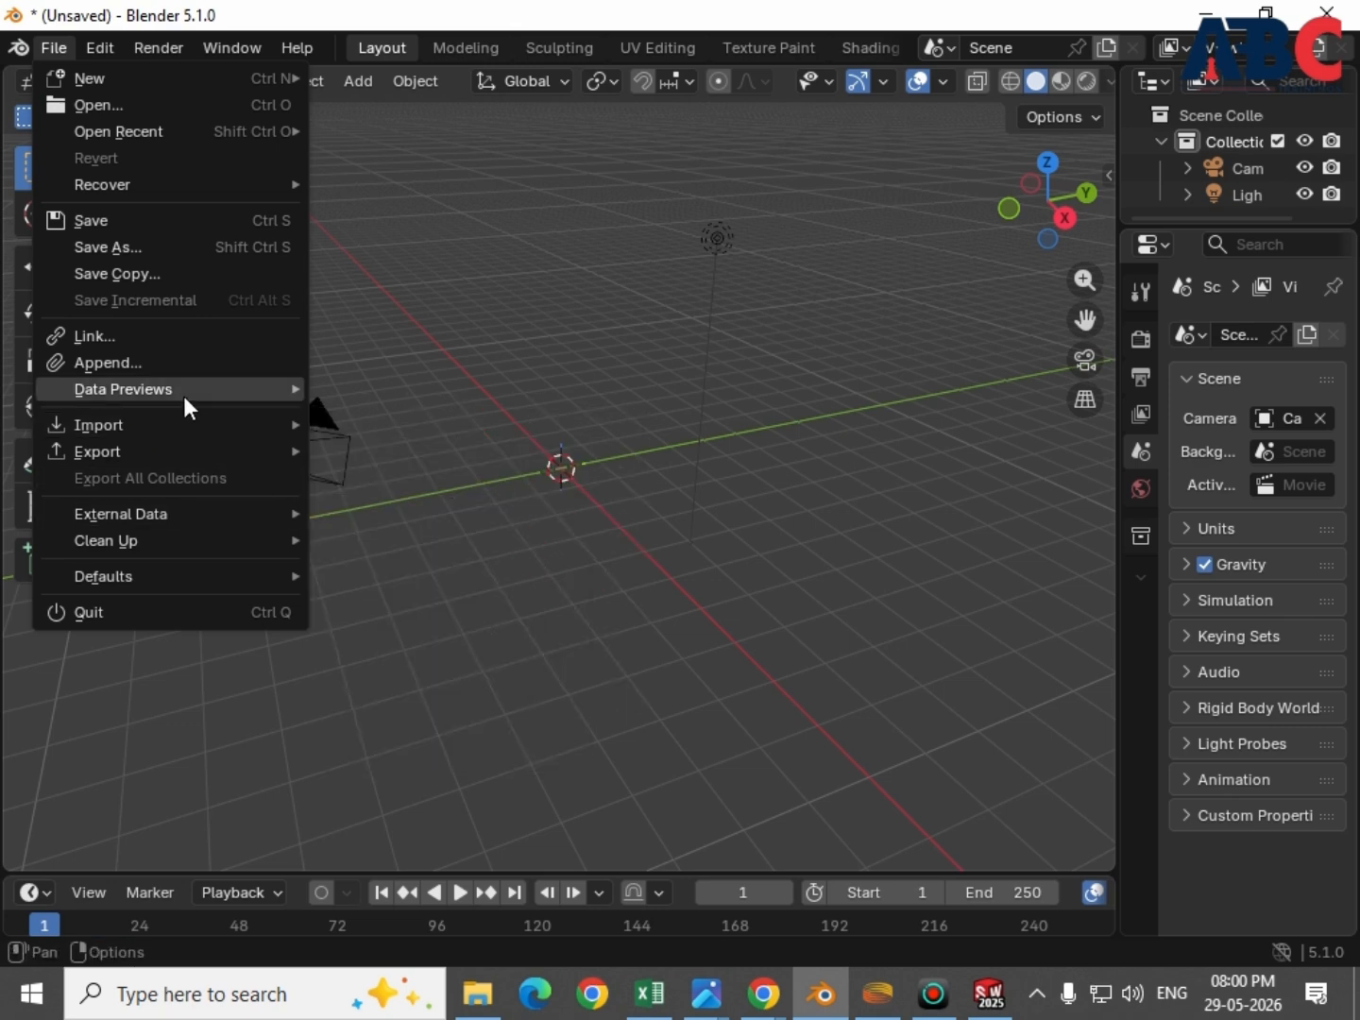
{"action": "mouse_move", "coordinate": [211, 464]}
{"action": "mouse_move", "coordinate": [250, 429]}
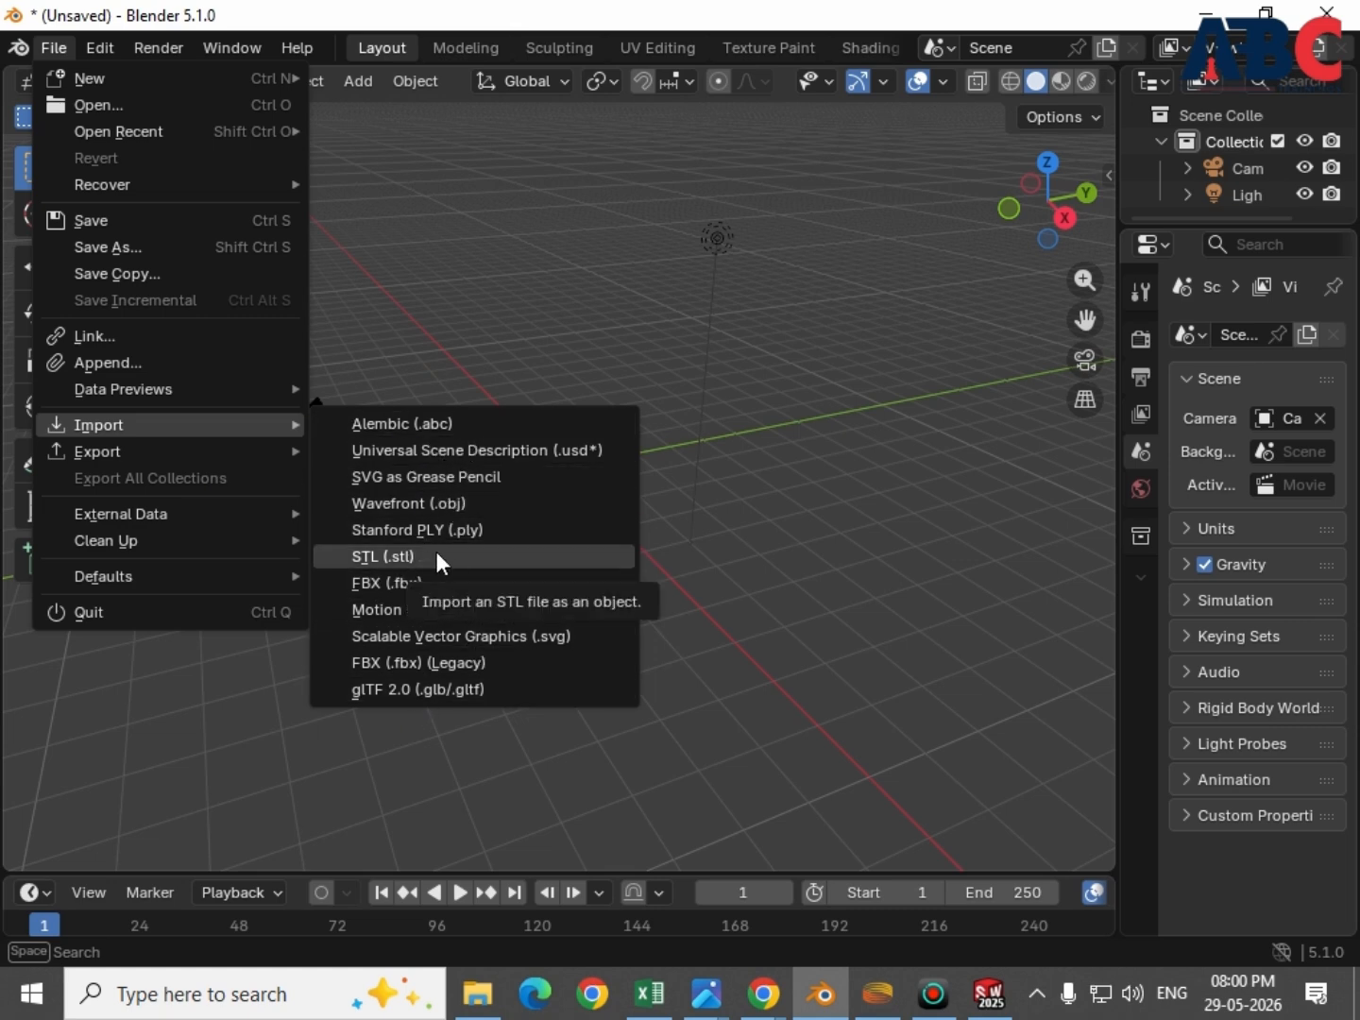
{"action": "left_click", "coordinate": [414, 555]}
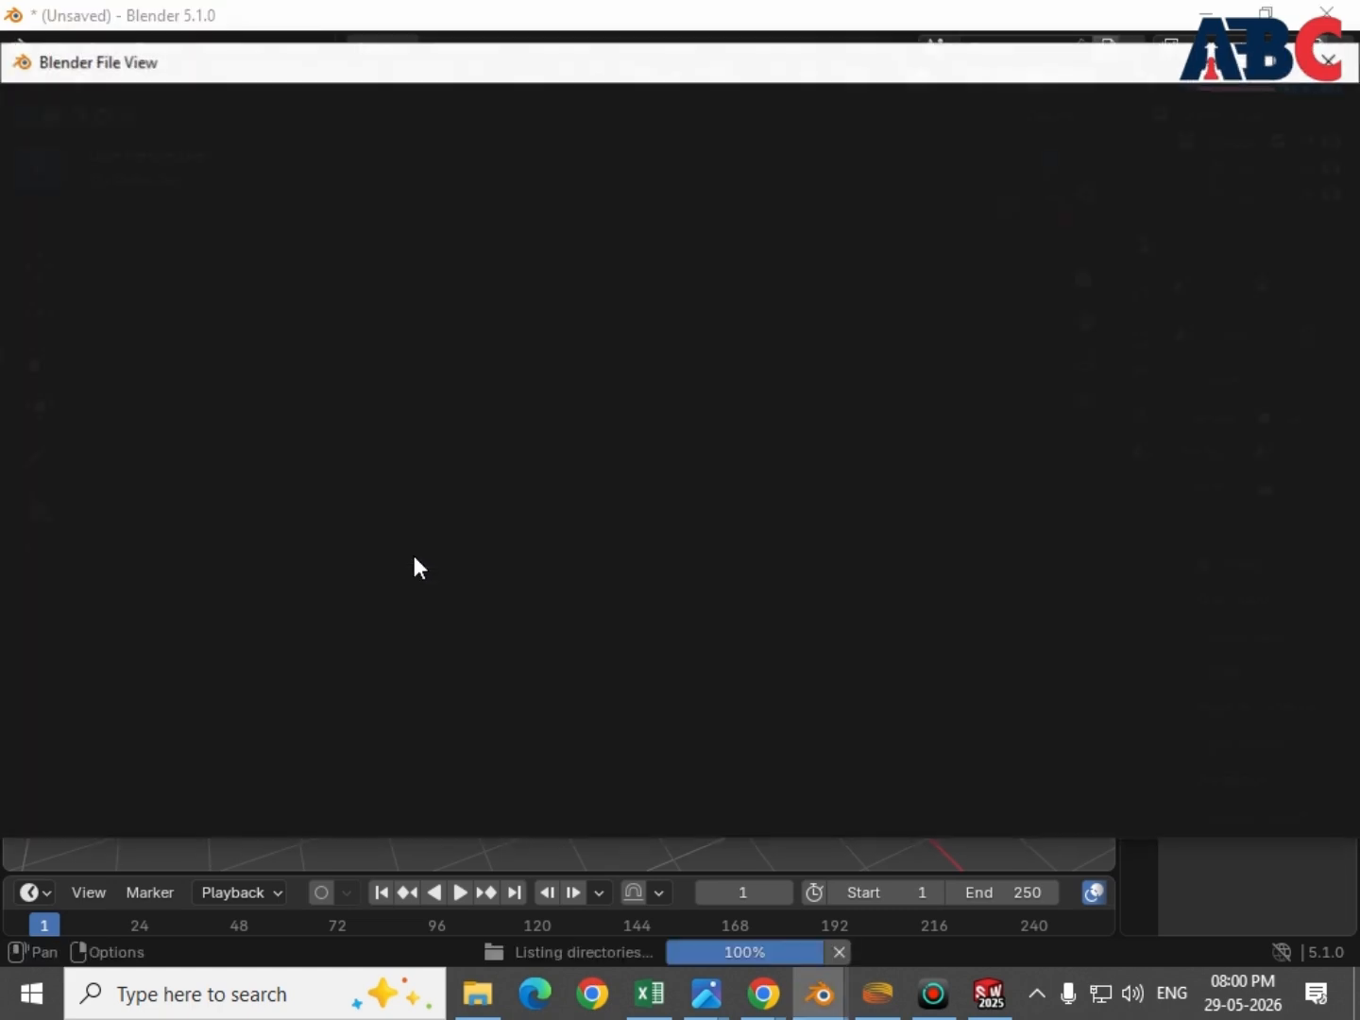
{"action": "left_click", "coordinate": [88, 311]}
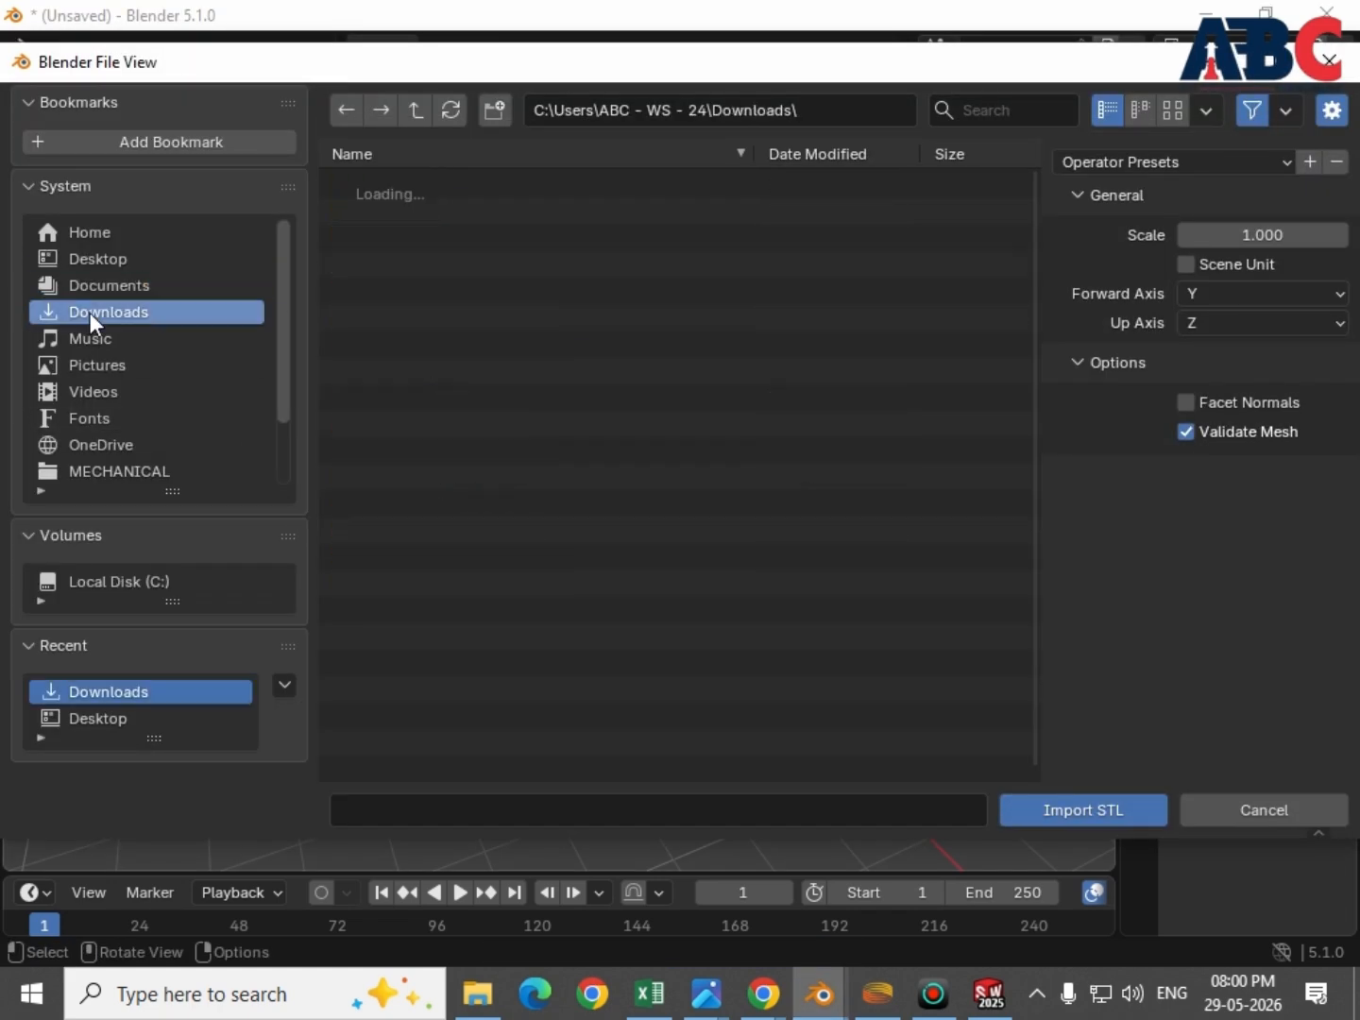
{"action": "left_click", "coordinate": [424, 291]}
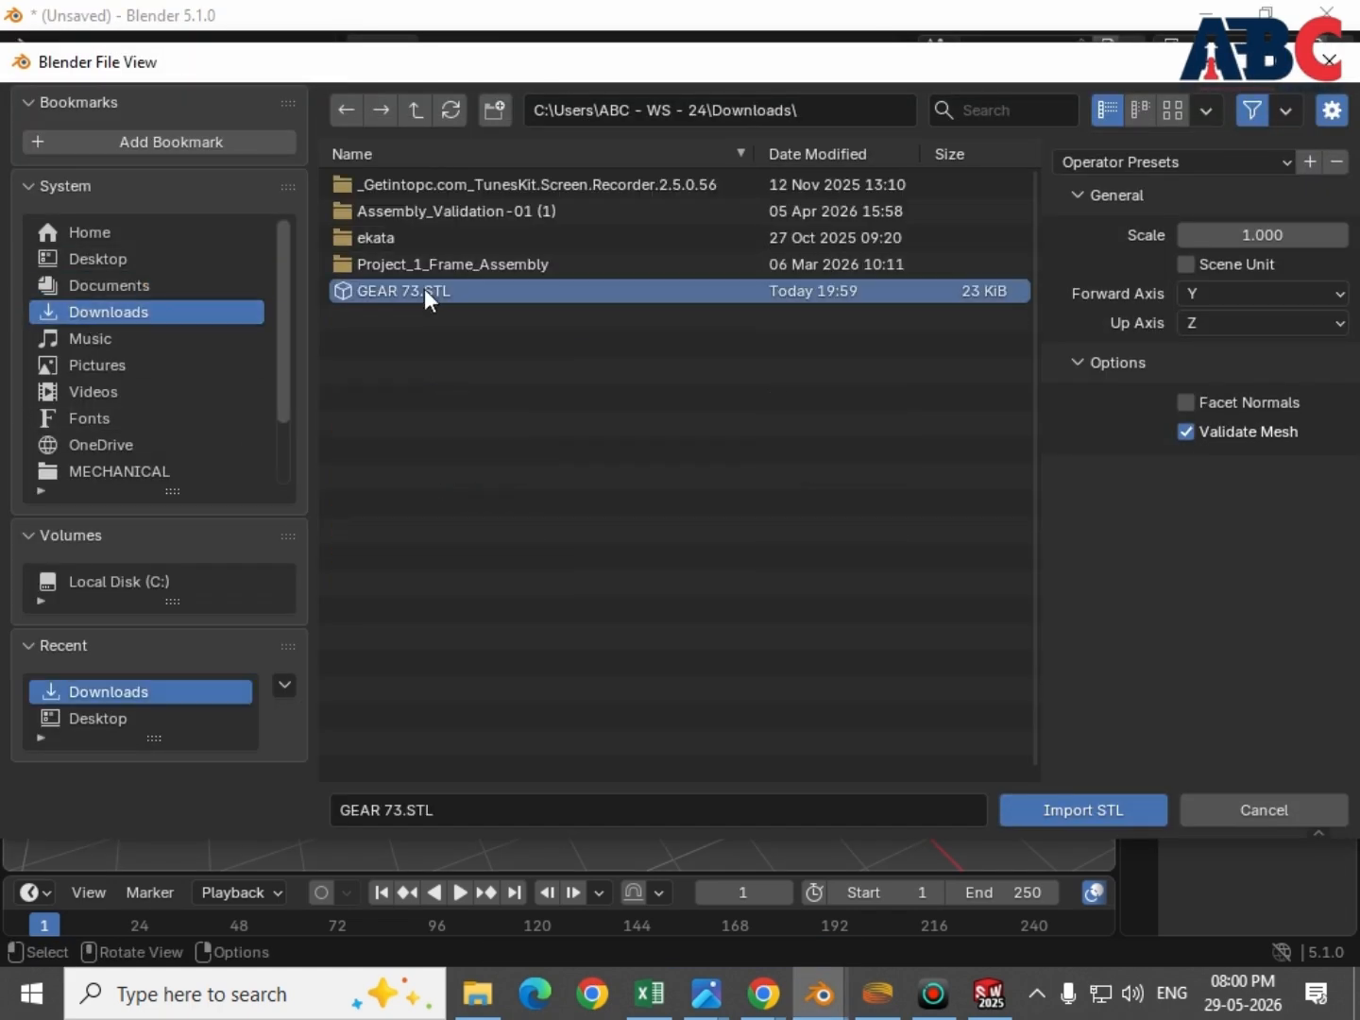
{"action": "left_click", "coordinate": [1111, 808]}
Step: Examine the imported gear's shape, teeth and bore from near and far
{"action": "scroll", "coordinate": [508, 481], "scroll_direction": "down", "scroll_amount": 10}
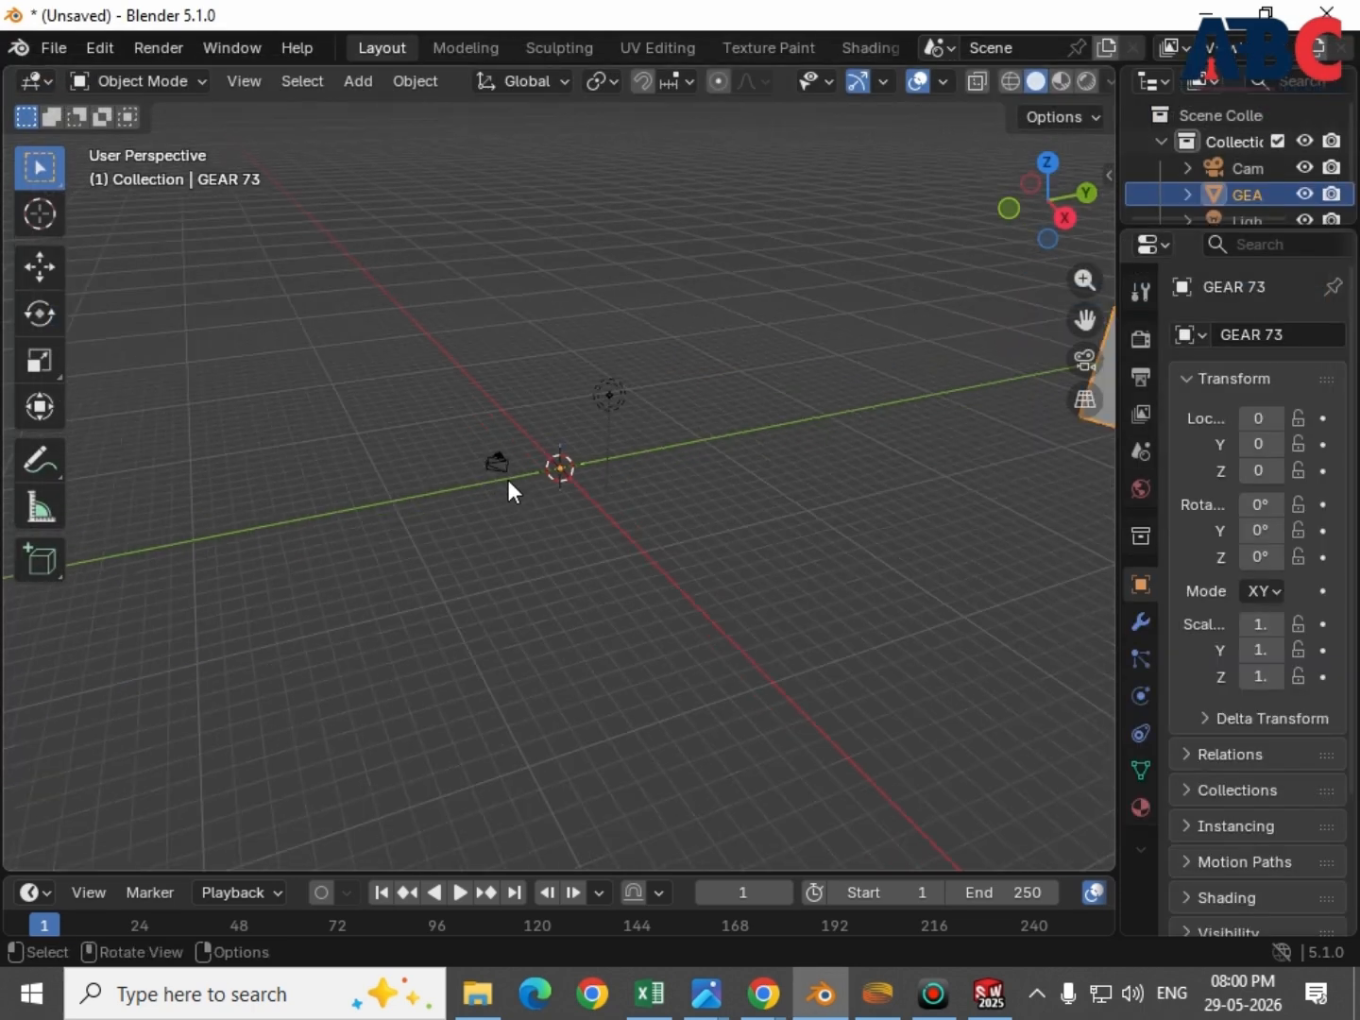
{"action": "middle_click_drag", "start_coordinate": [743, 497], "coordinate": [551, 564]}
{"action": "scroll", "coordinate": [769, 516], "scroll_direction": "up", "scroll_amount": 4}
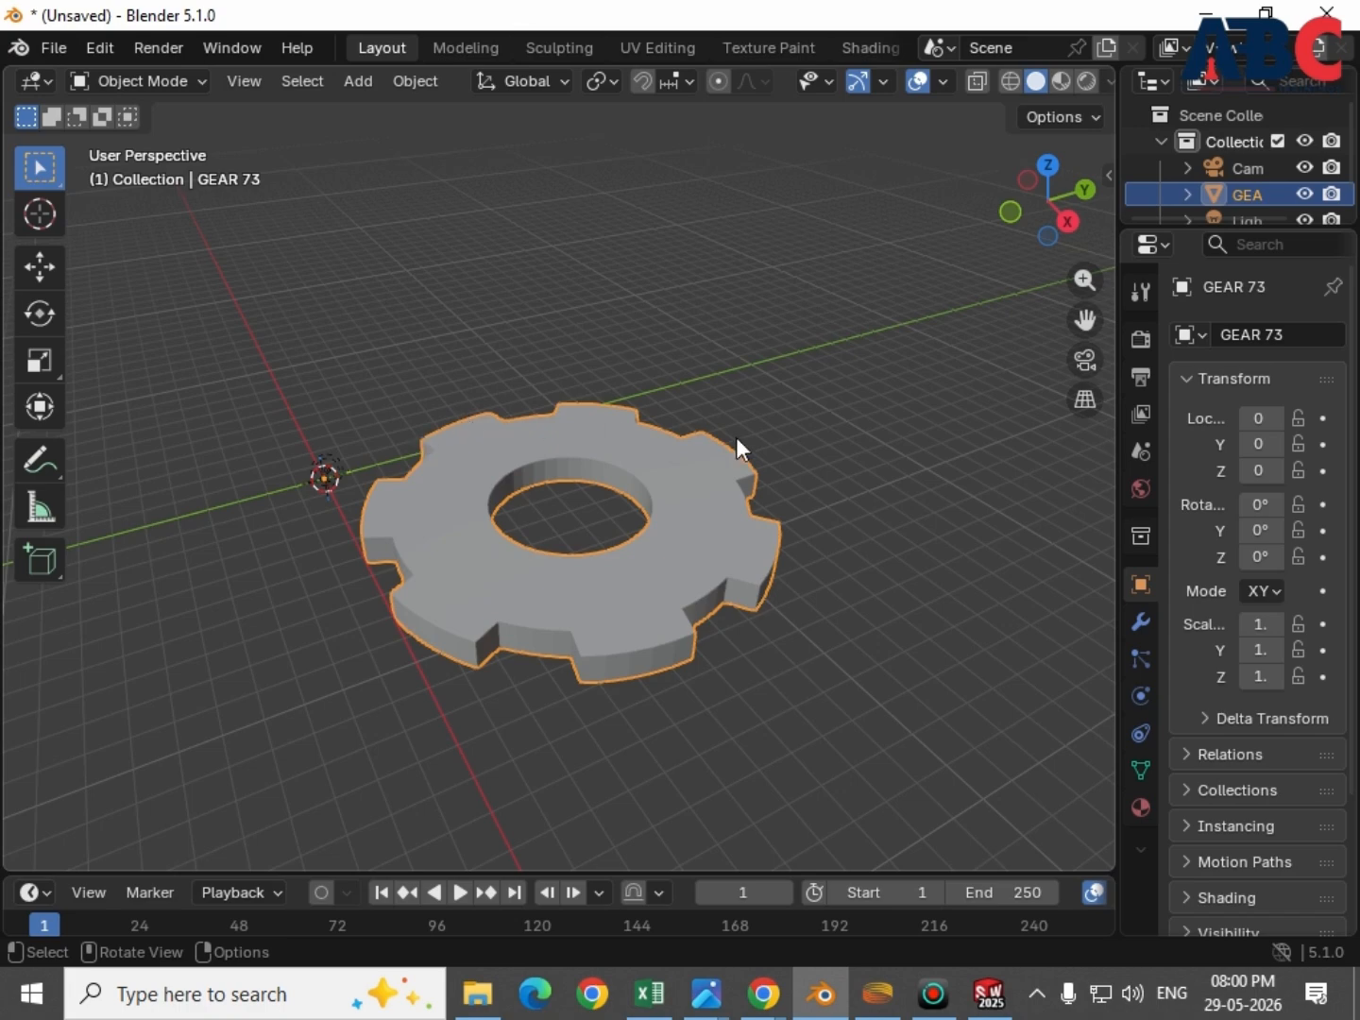
{"action": "scroll", "coordinate": [287, 498], "scroll_direction": "down", "scroll_amount": 4}
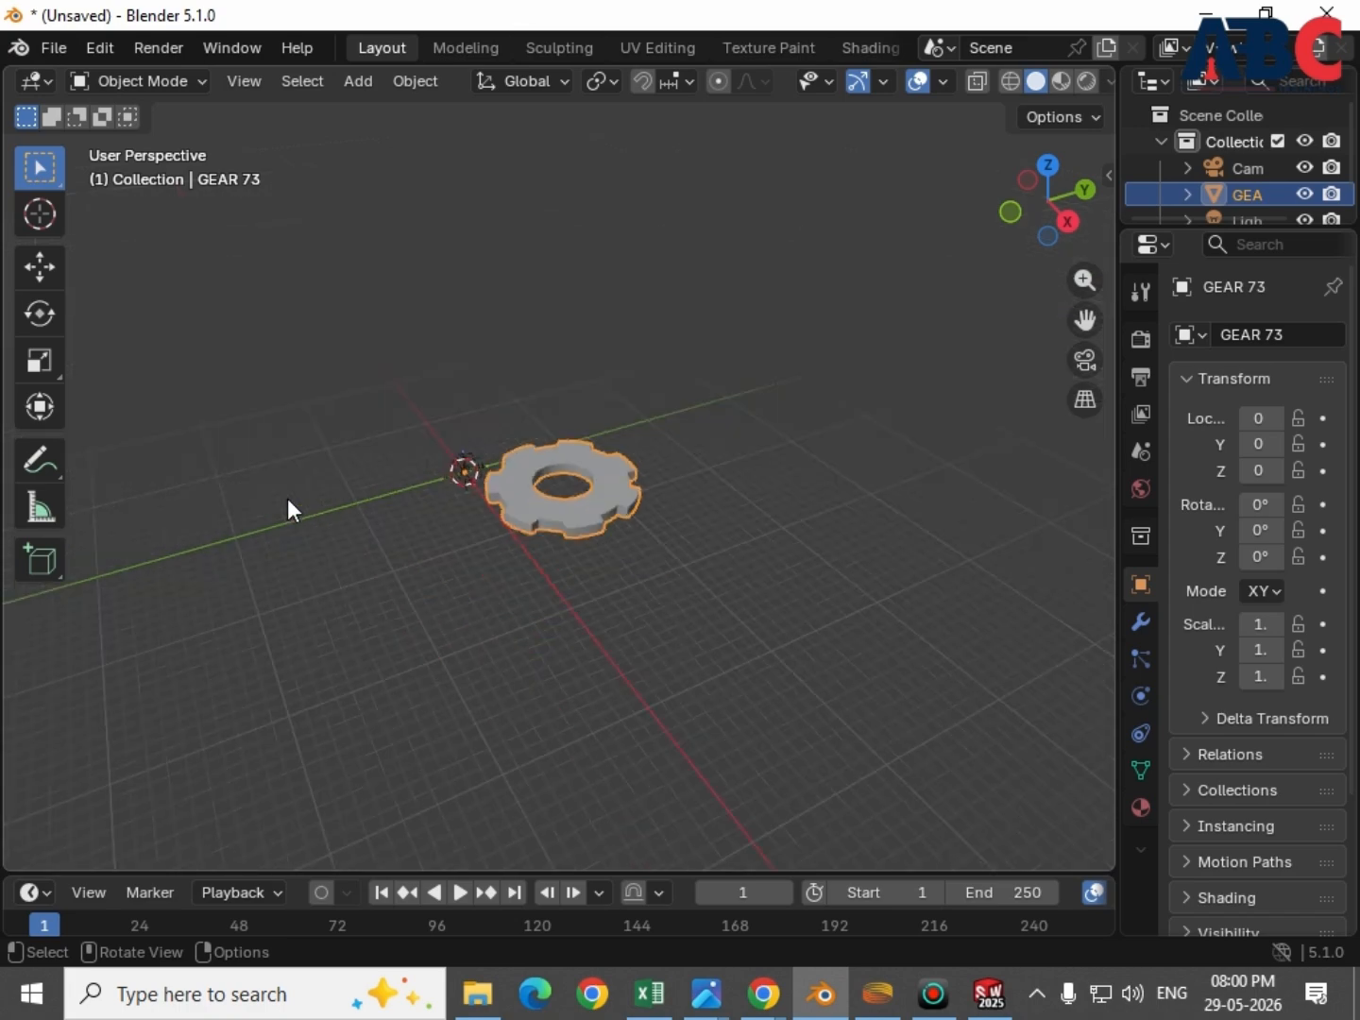
{"action": "scroll", "coordinate": [517, 468], "scroll_direction": "up", "scroll_amount": 5}
{"action": "scroll", "coordinate": [321, 478], "scroll_direction": "up", "scroll_amount": 5}
{"action": "scroll", "coordinate": [106, 491], "scroll_direction": "down", "scroll_amount": 5}
{"action": "scroll", "coordinate": [276, 483], "scroll_direction": "up", "scroll_amount": 3}
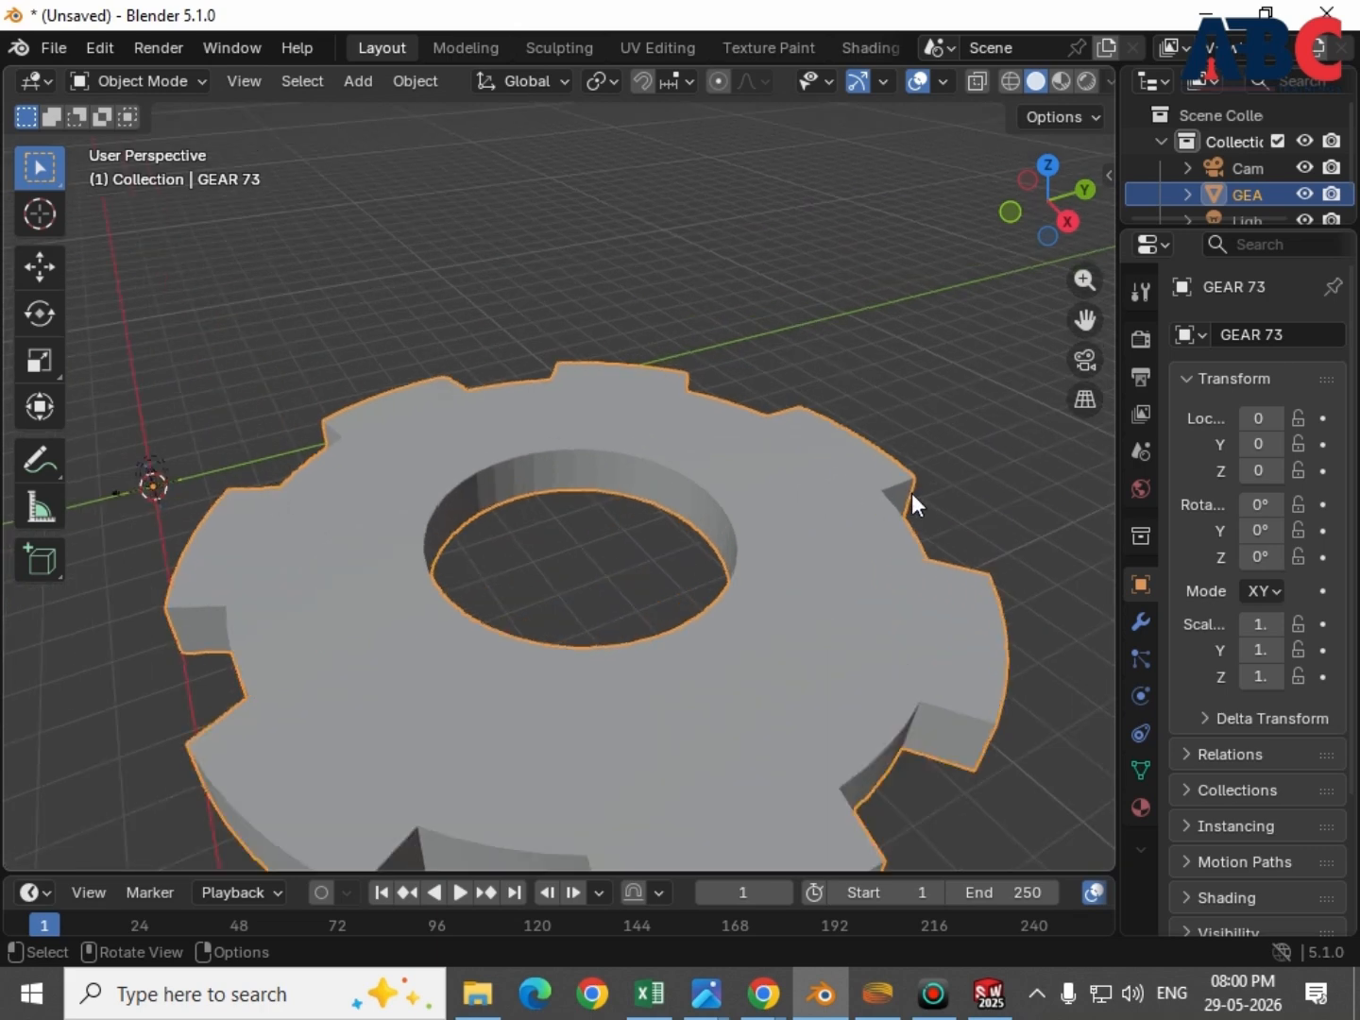
{"action": "scroll", "coordinate": [911, 493], "scroll_direction": "down", "scroll_amount": 3}
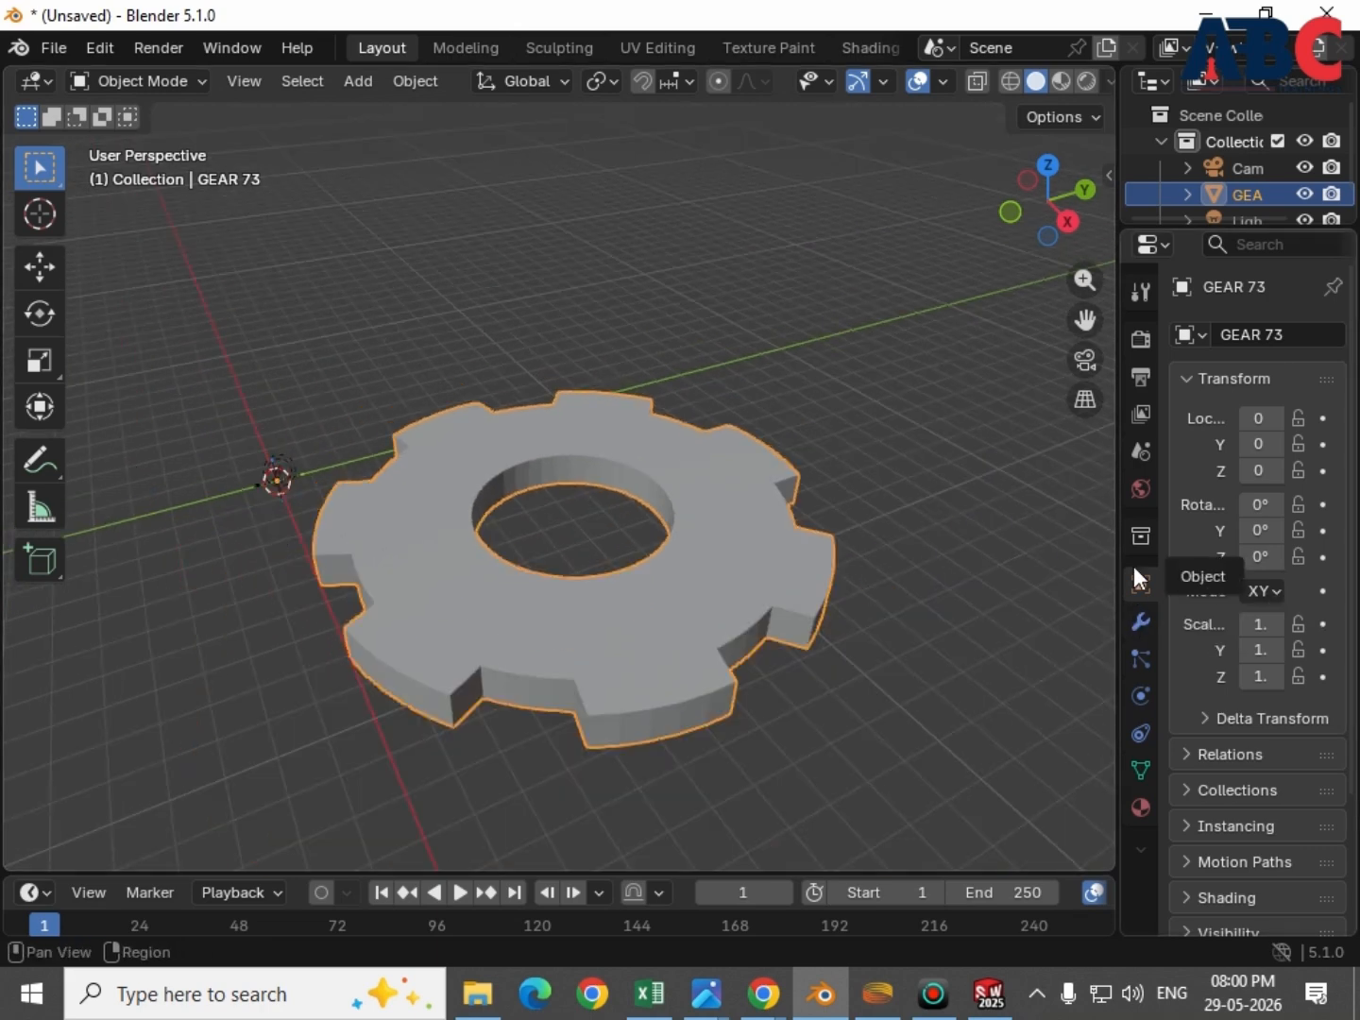